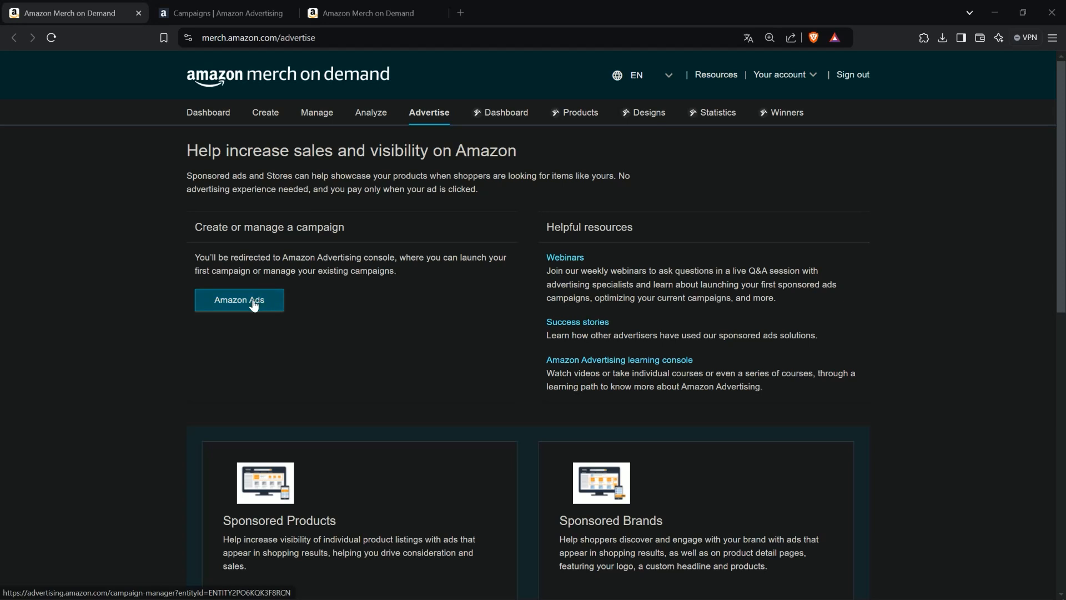
- Switch to the Amazon Advertising tab and review the country selector and the Campaign manager navigation
left_click(233, 6)
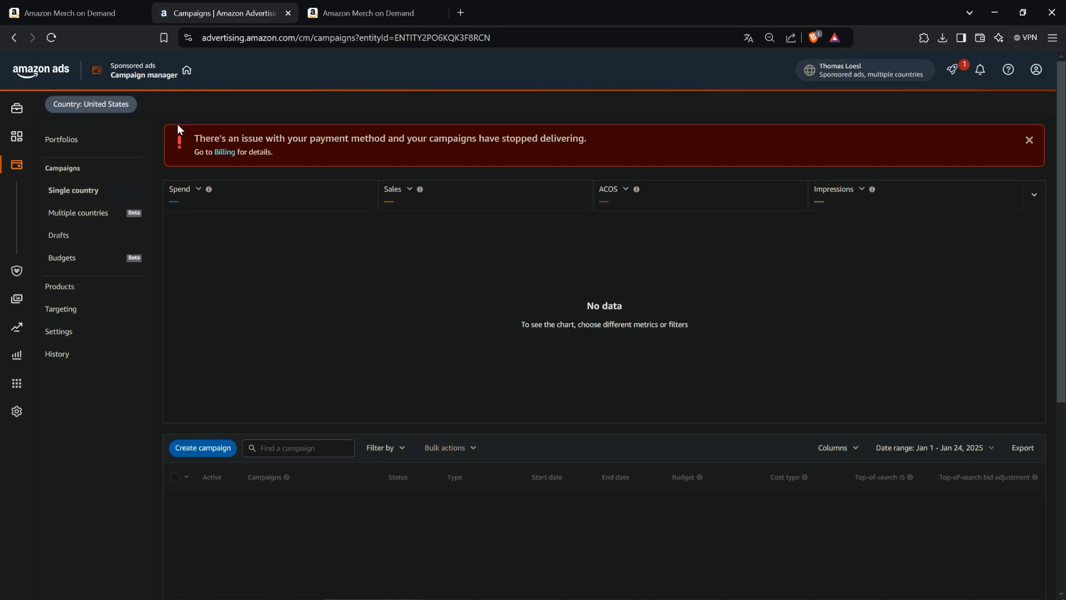
left_click(123, 107)
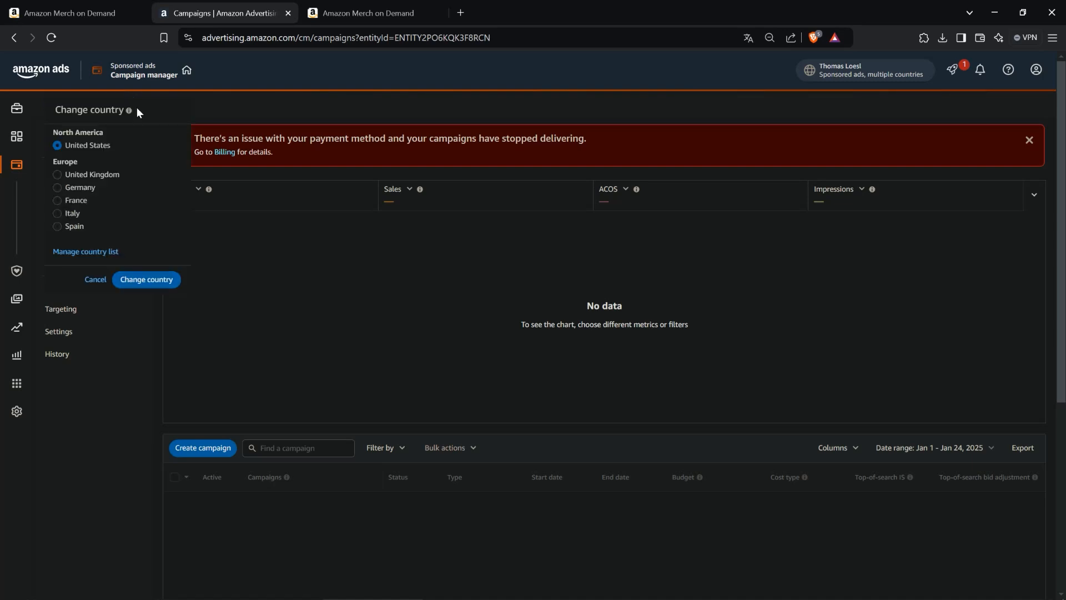
left_click(208, 109)
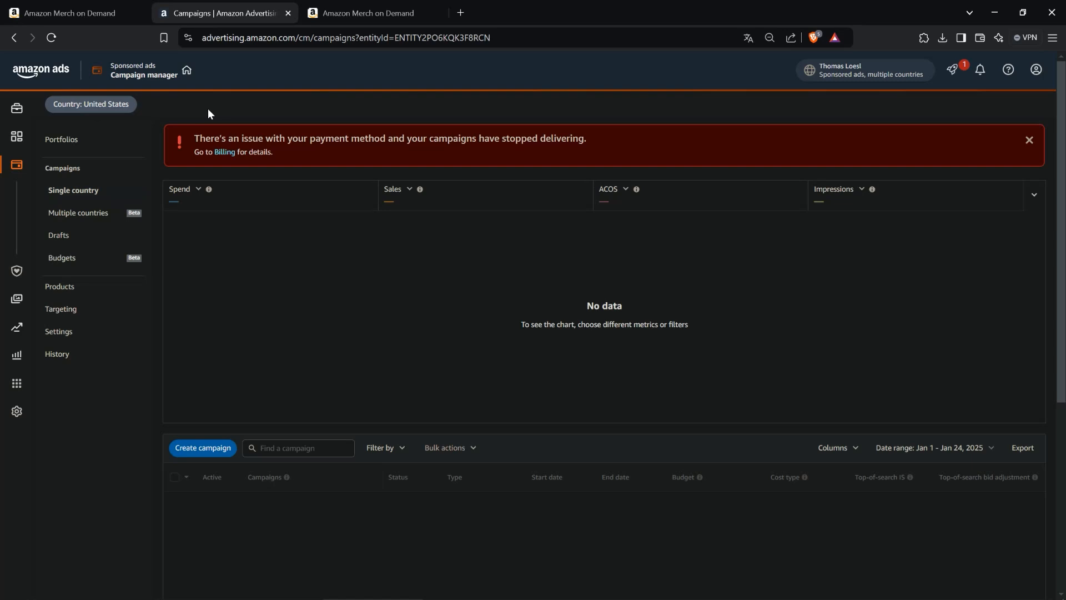
mouse_move(7, 162)
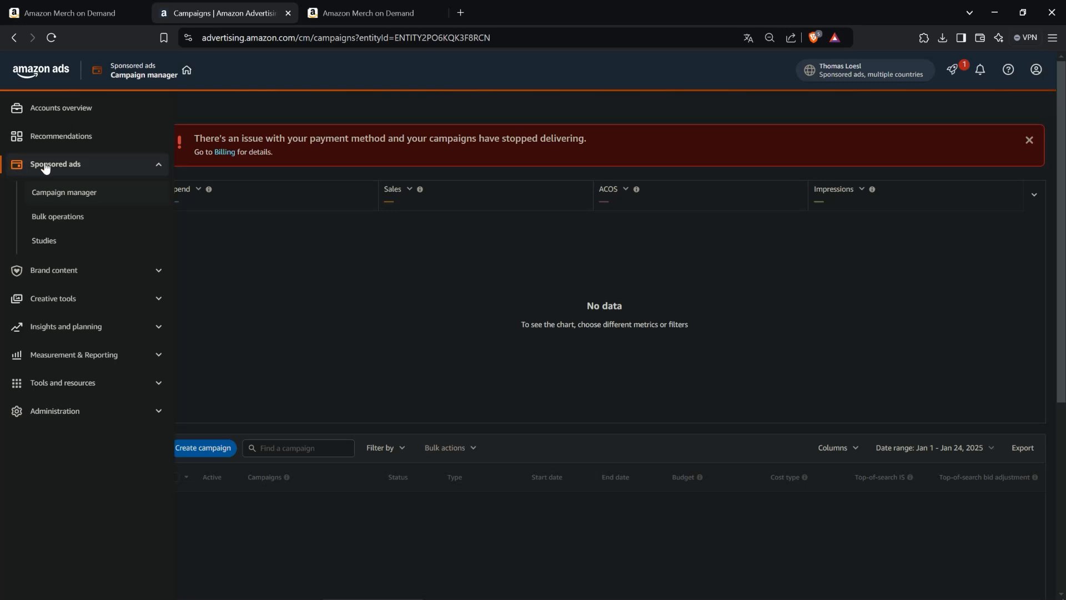
left_click(70, 192)
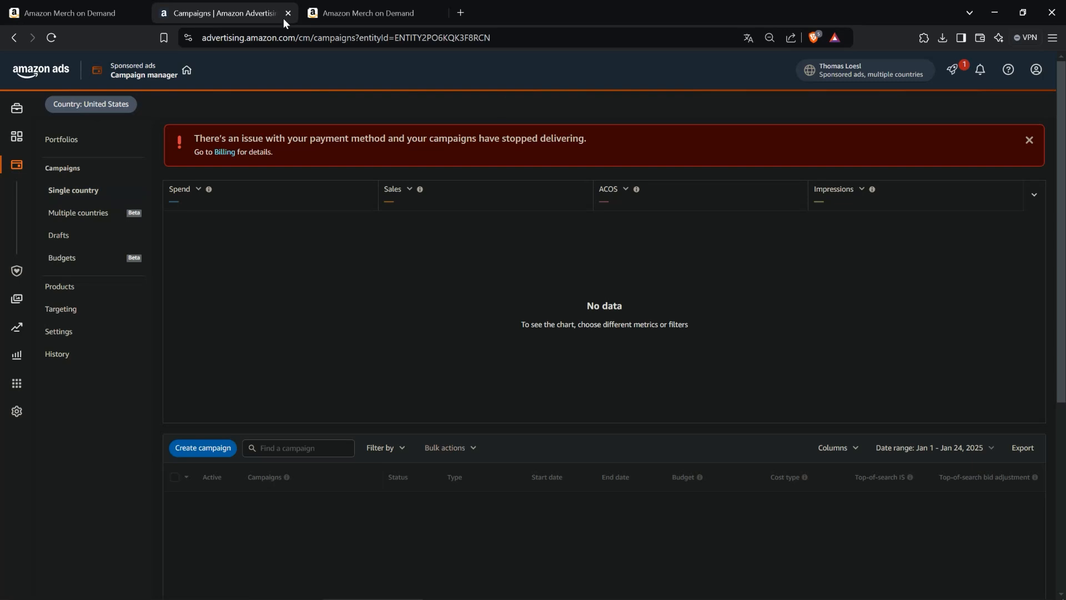
- Examine the chart metric options and the campaign list on the Campaign manager page
left_click(626, 188)
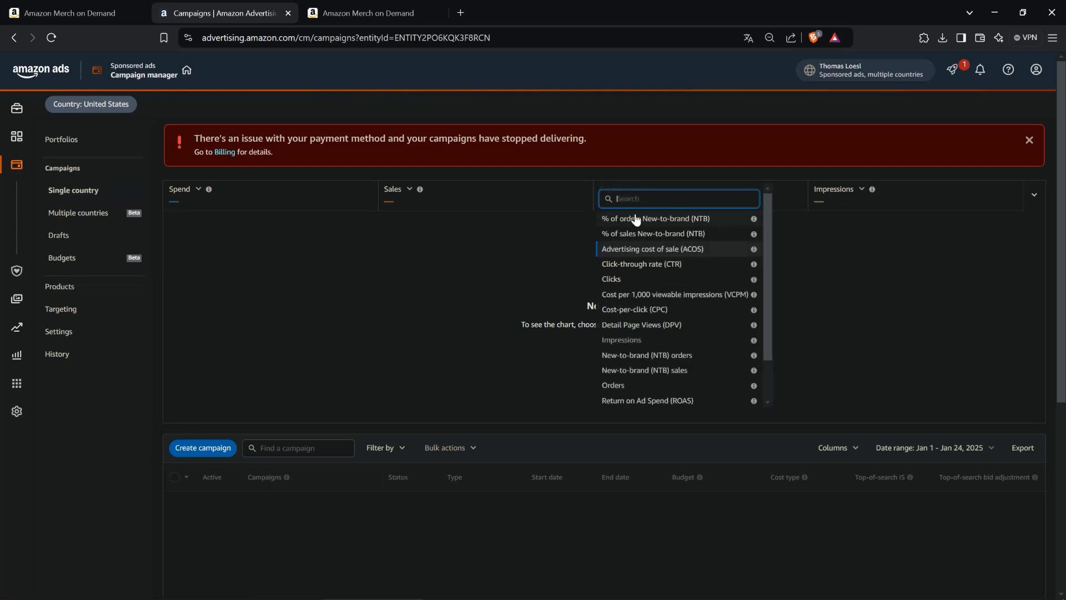
left_click(696, 175)
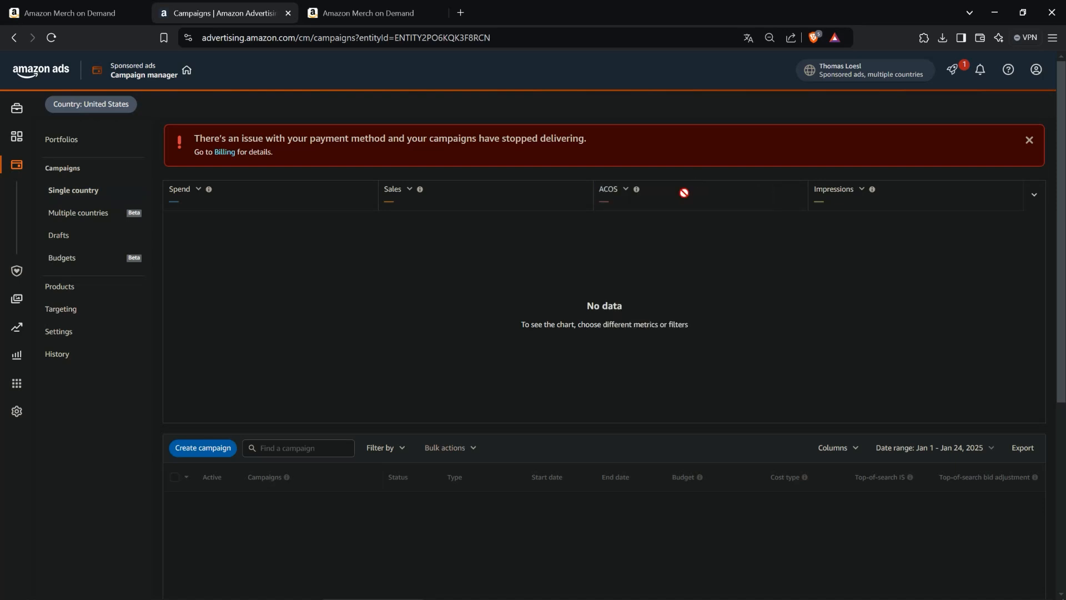
scroll(662, 214, "down", 3)
scroll(432, 243, "down", 3)
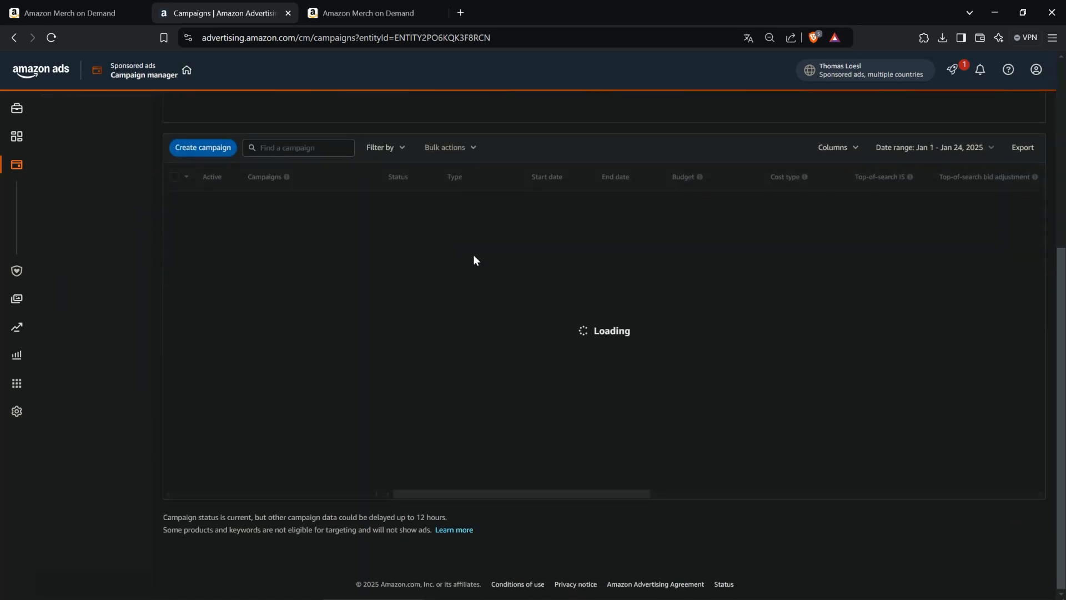
scroll(691, 382, "up", 1)
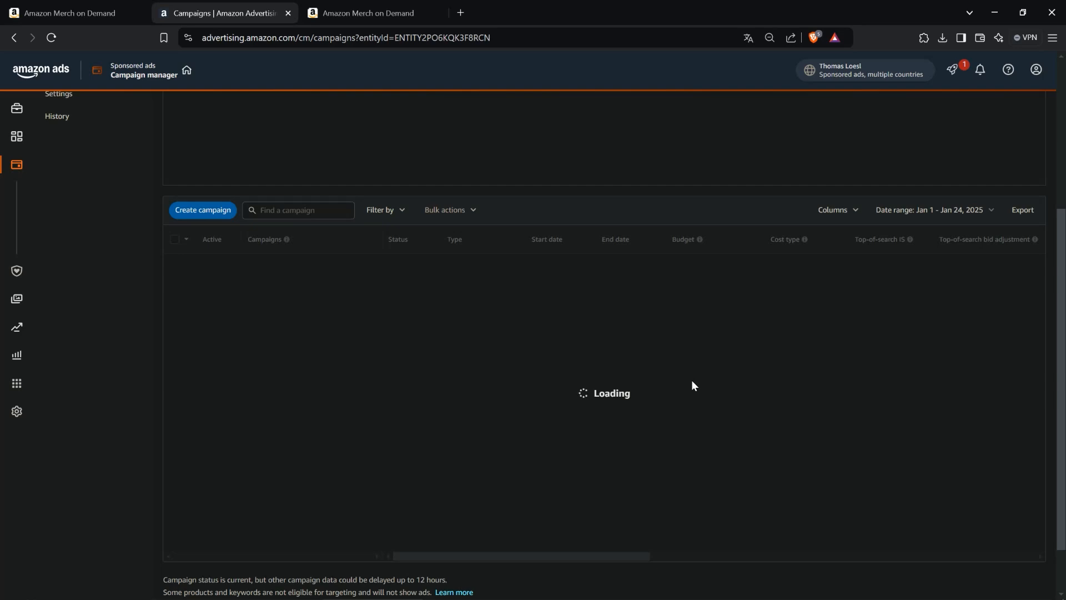
scroll(688, 381, "up", 5)
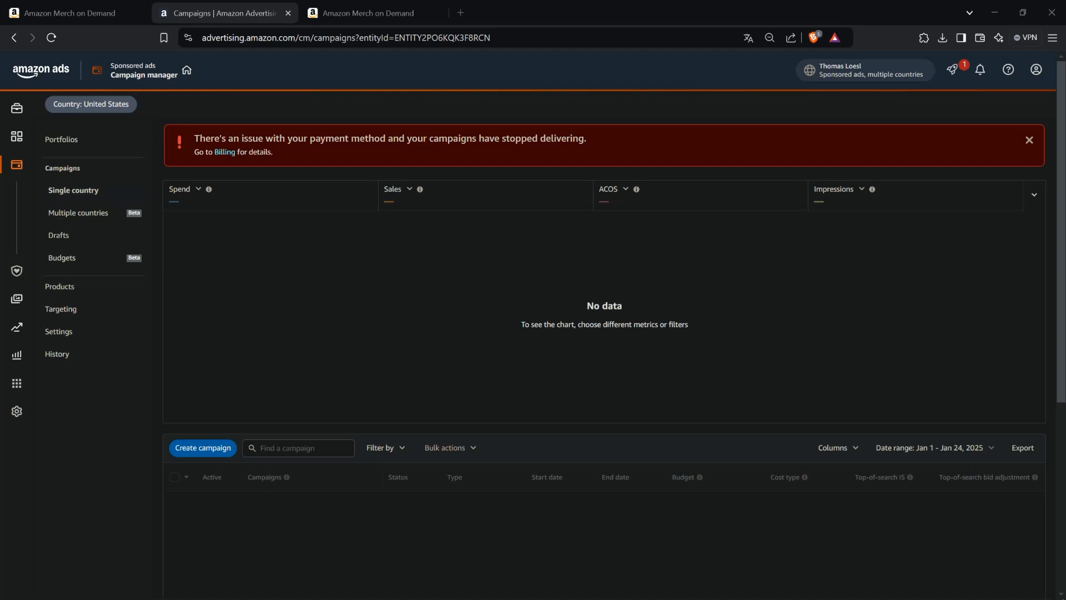
- Switch to Notepad++ and highlight each level of the Portfolio - Campaign - Ad Group - Product hierarchy
left_click_drag(1065, 117, 588, 182)
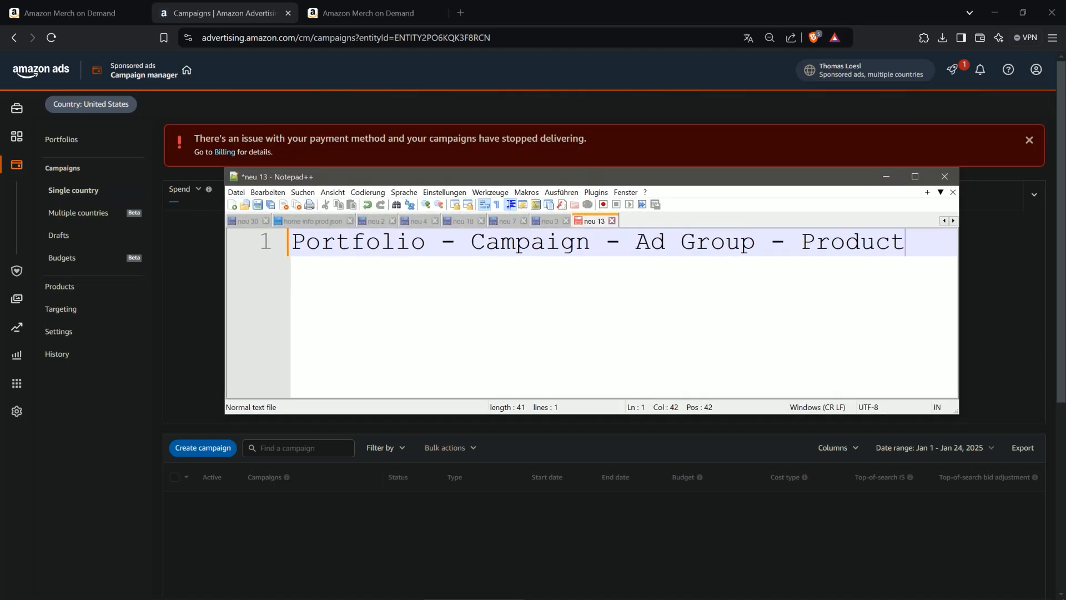
key("Home")
key("shift+Right")
key("shift+Right")
key("shift+Right")
key("shift+Right")
key("shift+Right")
key("shift+Right")
key("shift+Right")
key("shift+Right")
key("shift+Right")
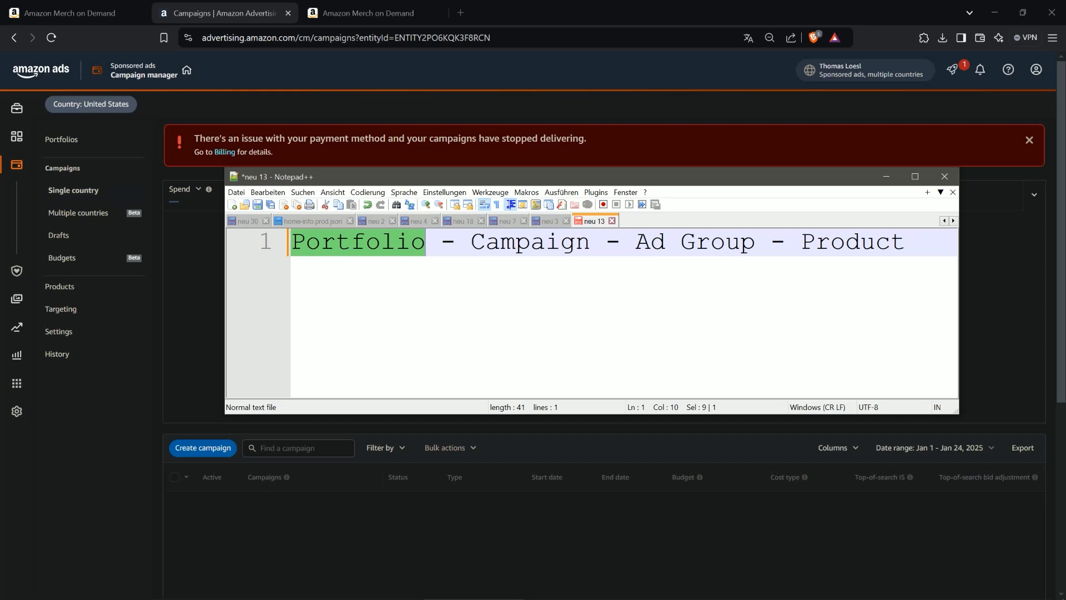
left_click_drag(472, 243, 588, 247)
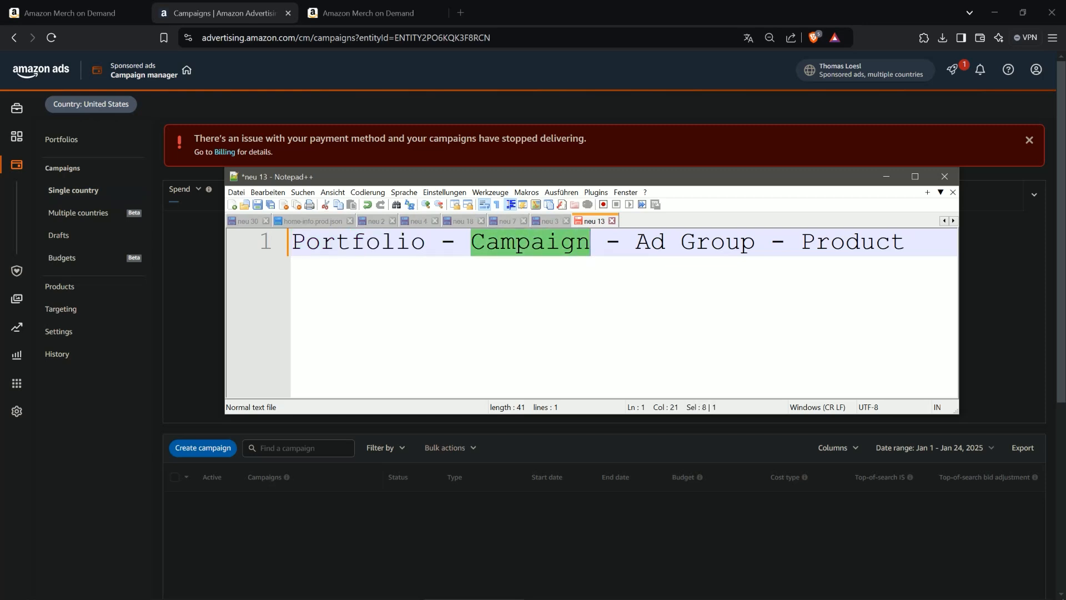
left_click_drag(635, 244, 905, 244)
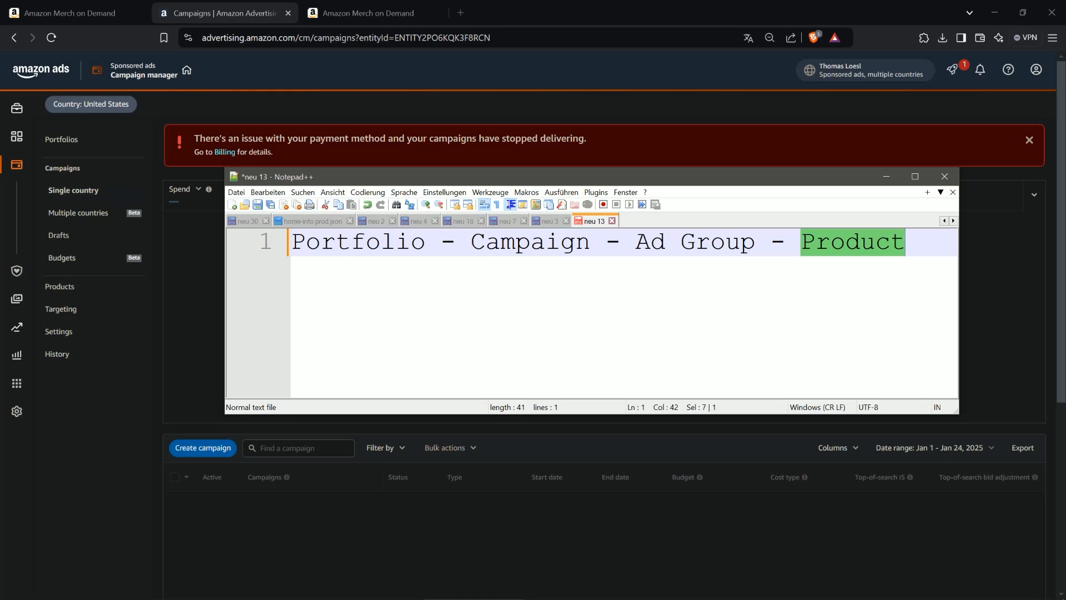
left_click_drag(636, 244, 755, 245)
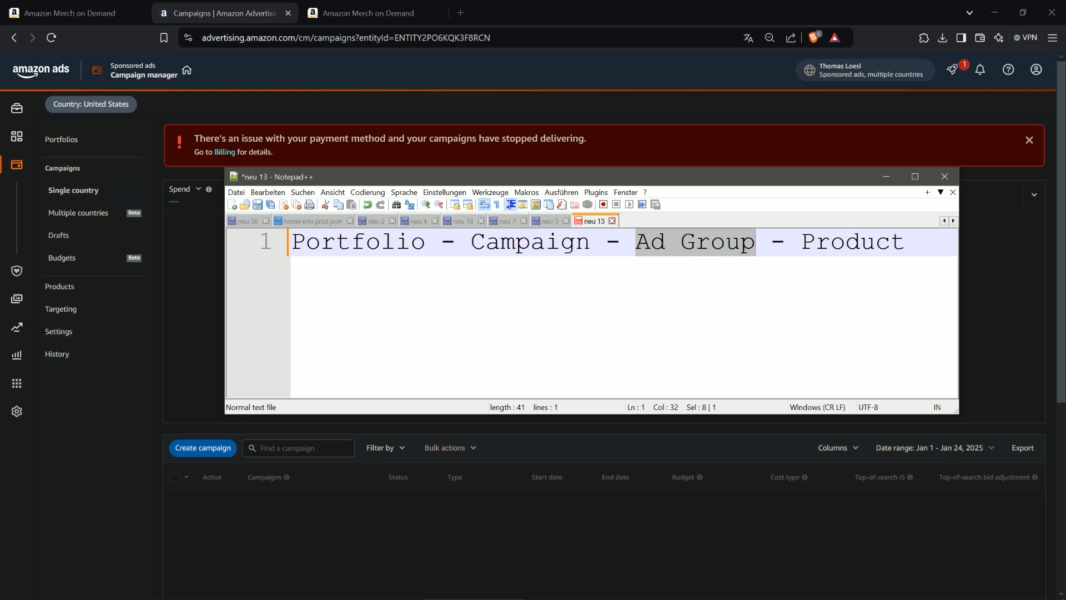
left_click_drag(472, 242, 590, 242)
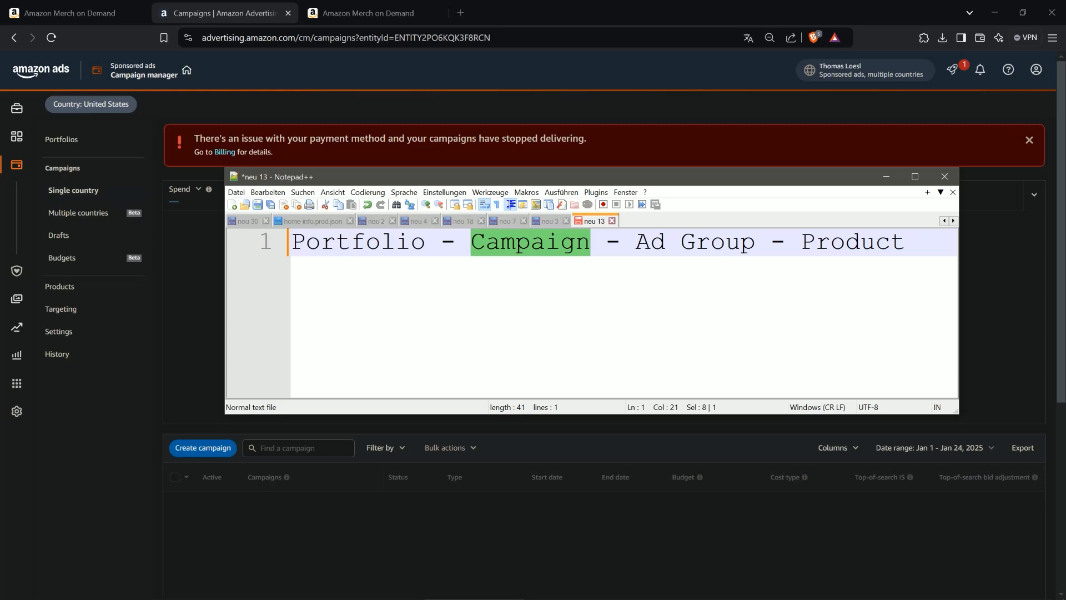
mouse_move(292, 242)
left_mouse_down()
mouse_move(891, 243)
mouse_move(290, 242)
left_mouse_up()
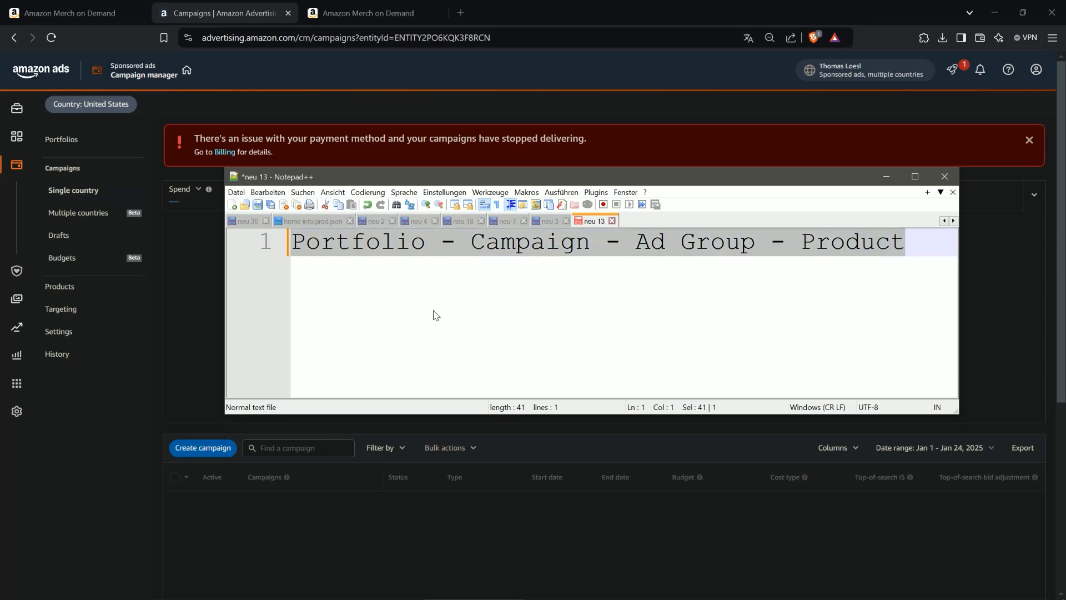
key("End")
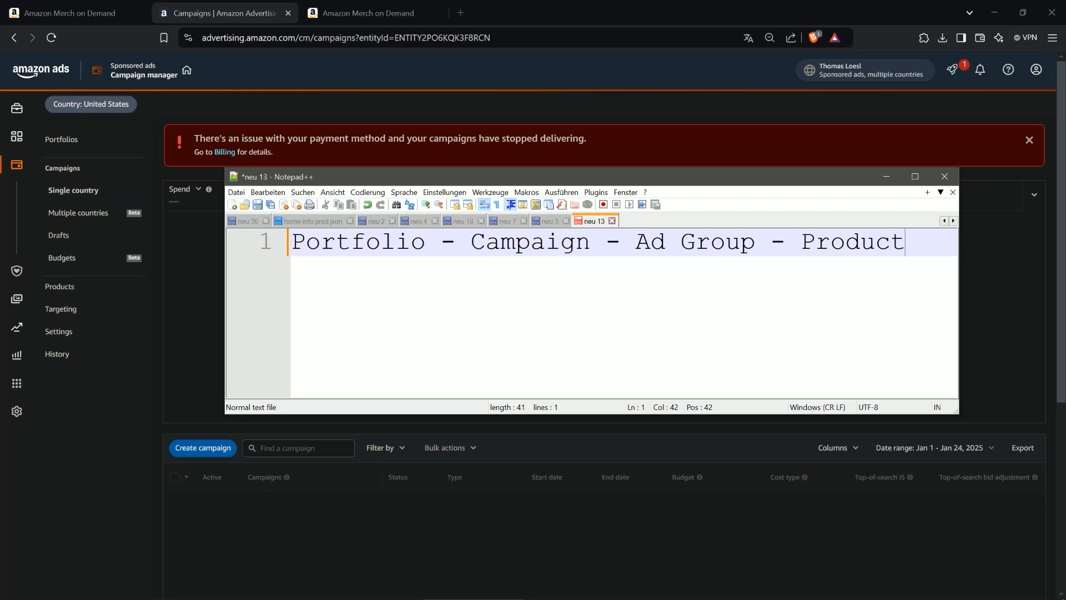
left_click_drag(471, 243, 755, 242)
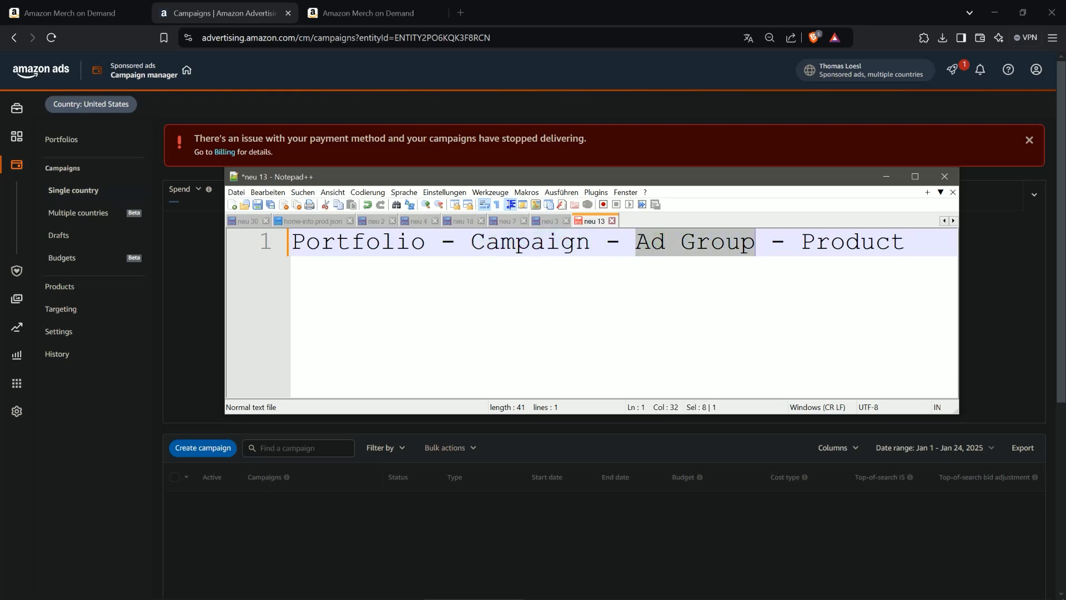
left_click_drag(591, 243, 755, 242)
left_click(470, 242)
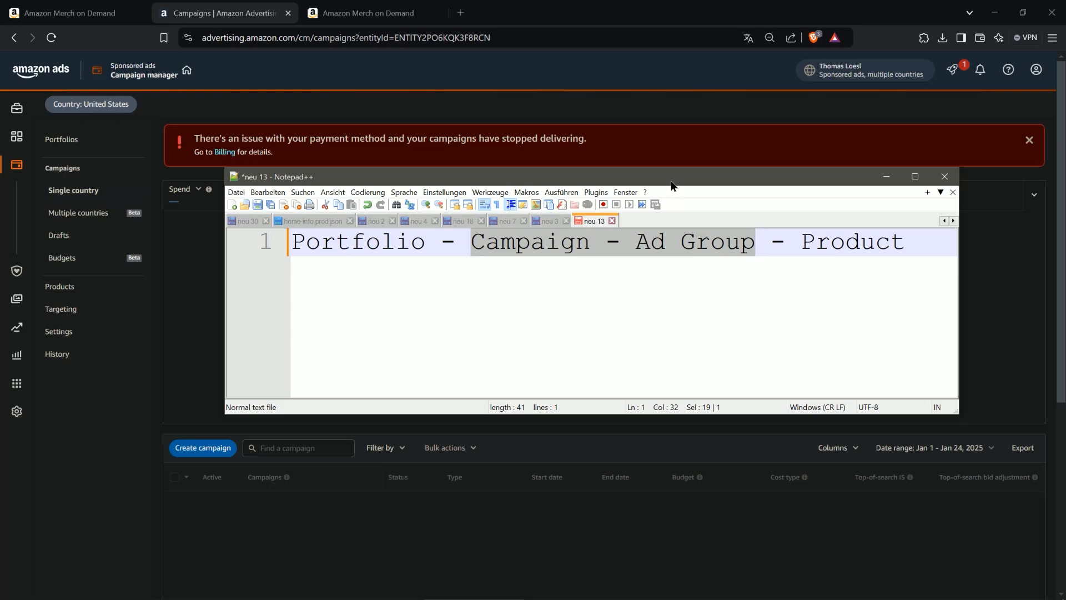
left_click(670, 159)
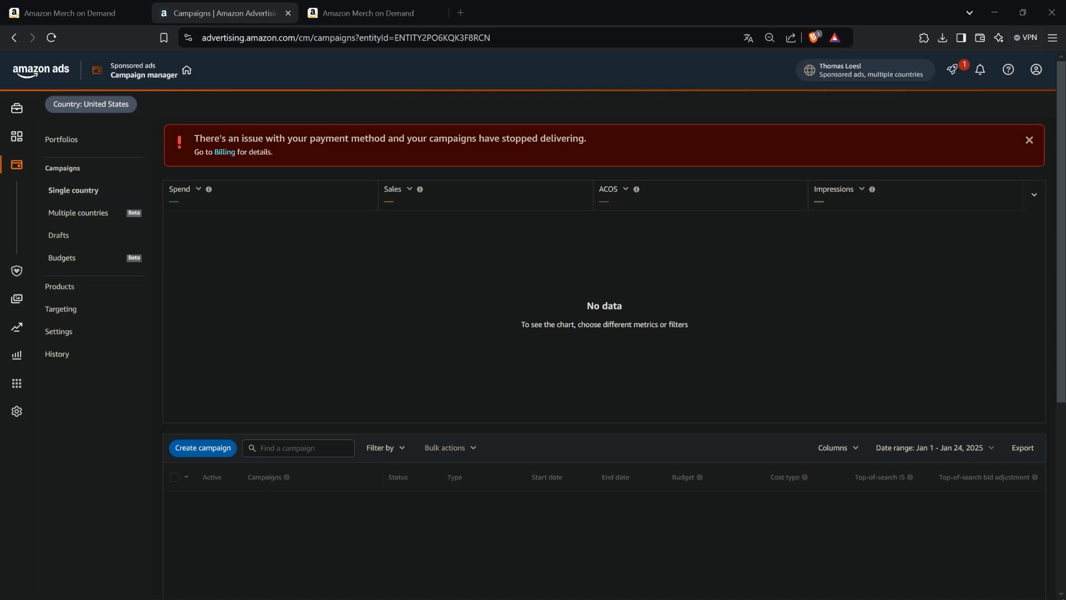
- Create a new portfolio named Test Portfolio from the Portfolios page
left_click(66, 144)
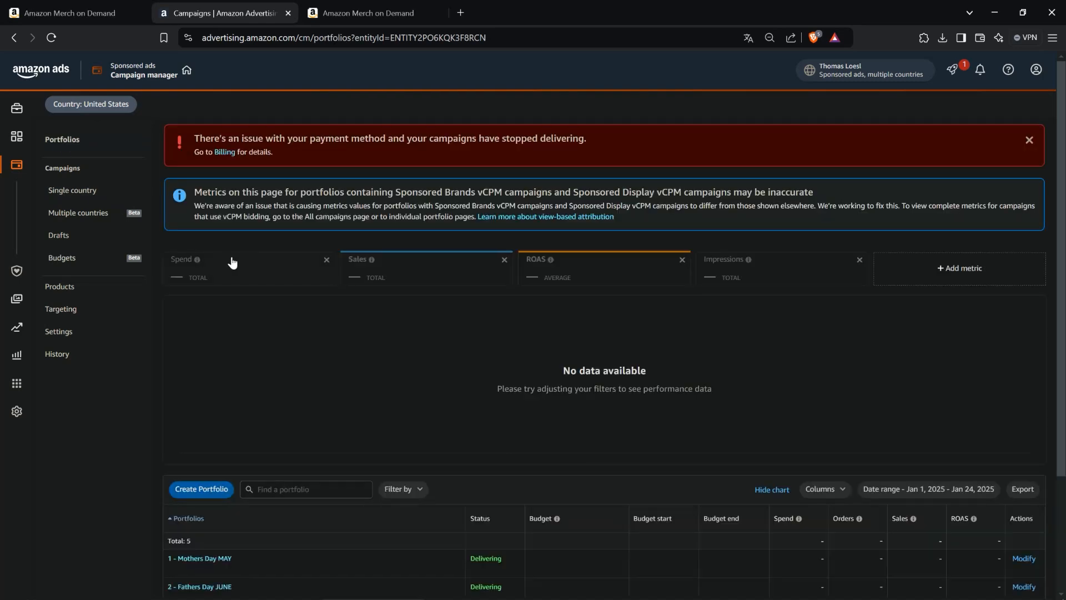
scroll(279, 244, "down", 1)
scroll(279, 244, "down", 3)
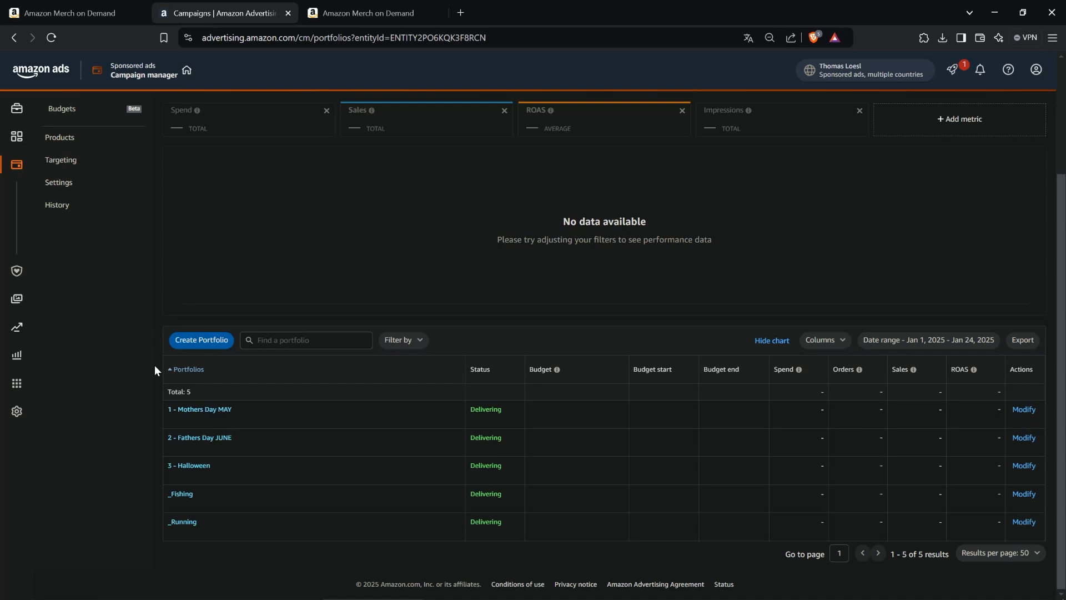
left_click(201, 340)
left_click(377, 333)
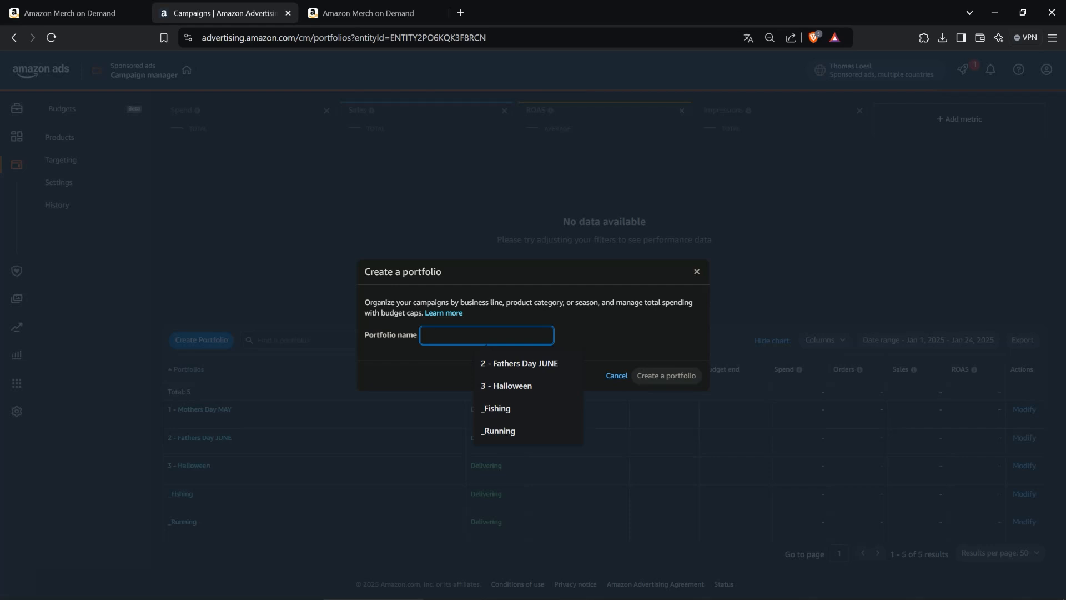
type("est Portf")
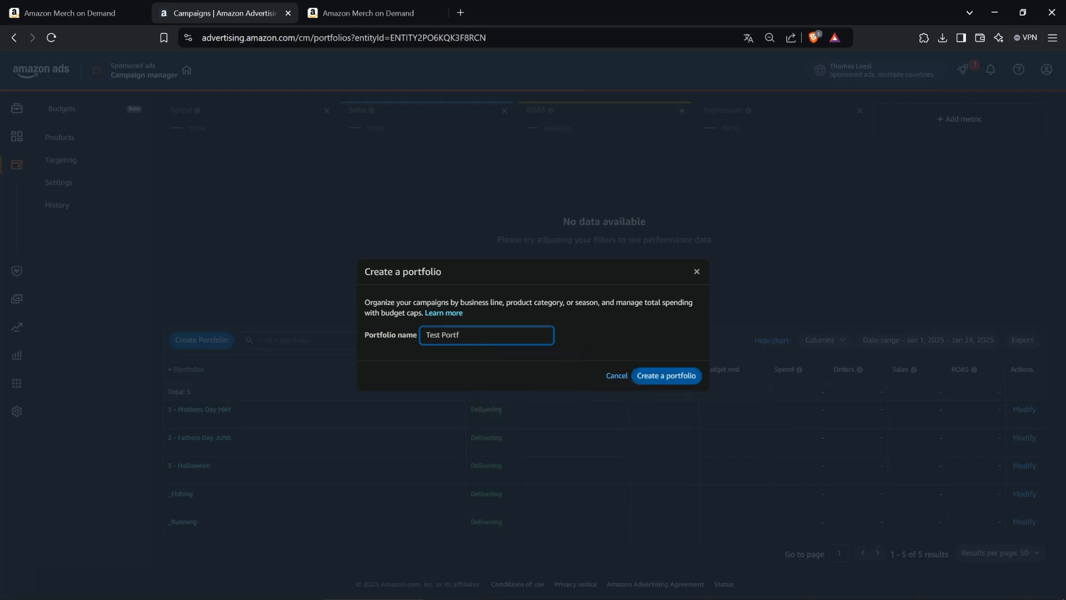
type("olio")
left_click(681, 374)
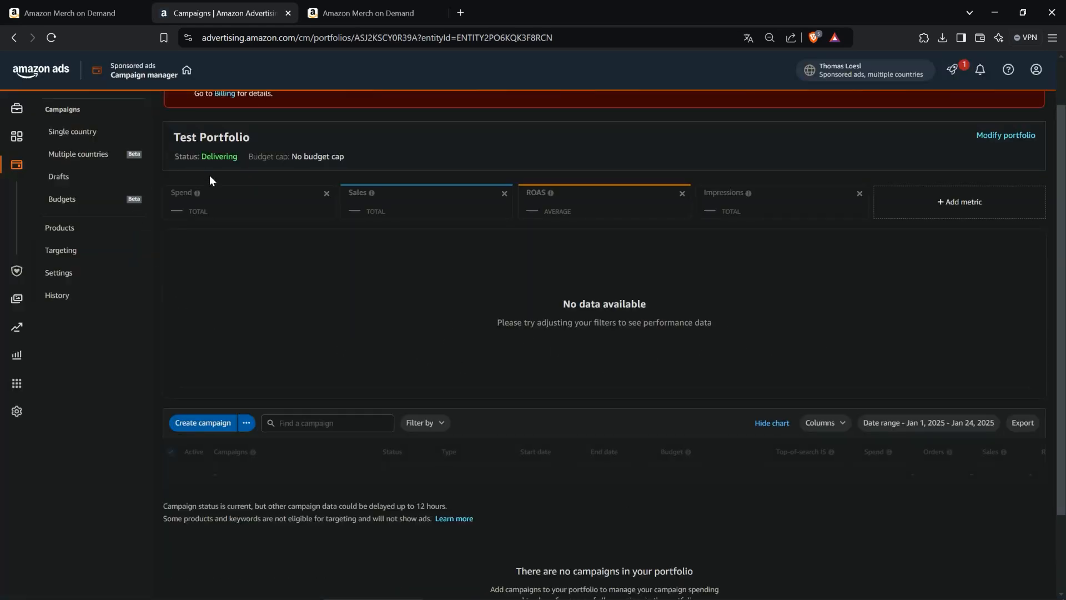
- Return to the portfolio list and open Test Portfolio
scroll(210, 178, "up", 1)
left_click(77, 142)
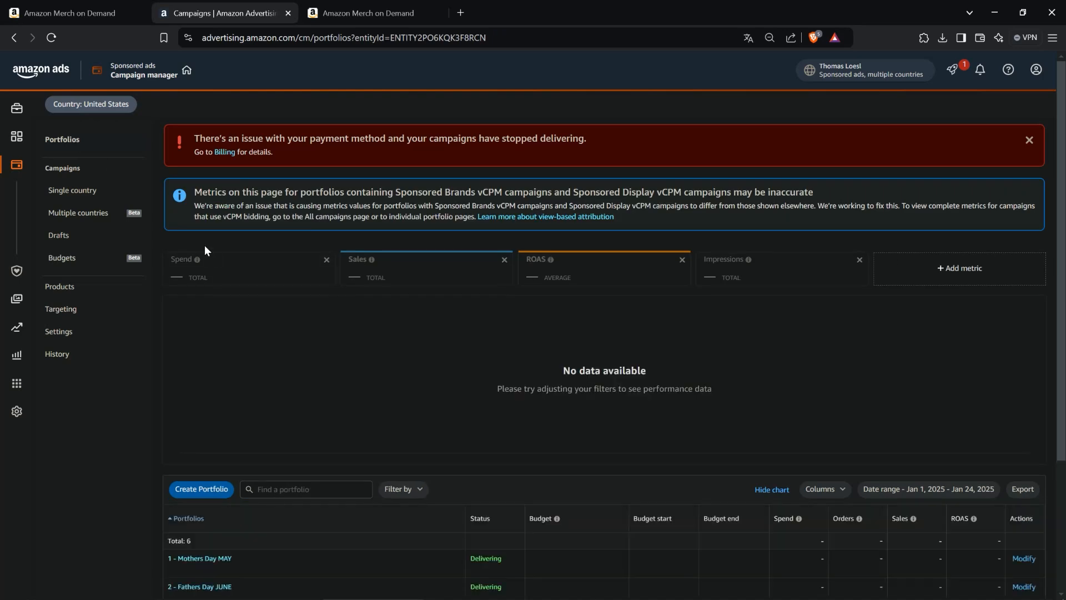
scroll(161, 184, "down", 3)
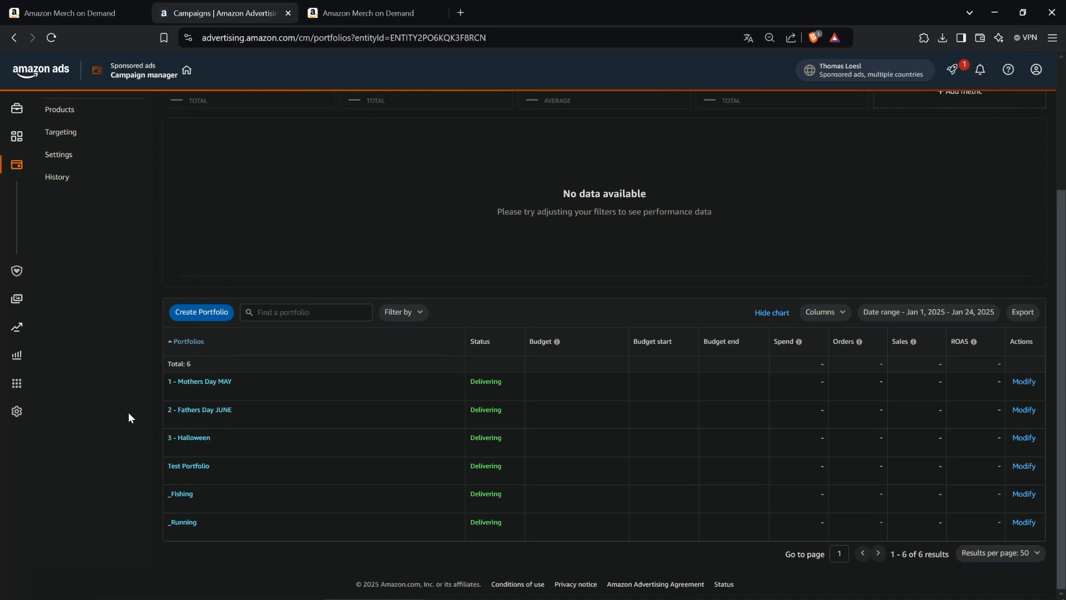
left_click(183, 469)
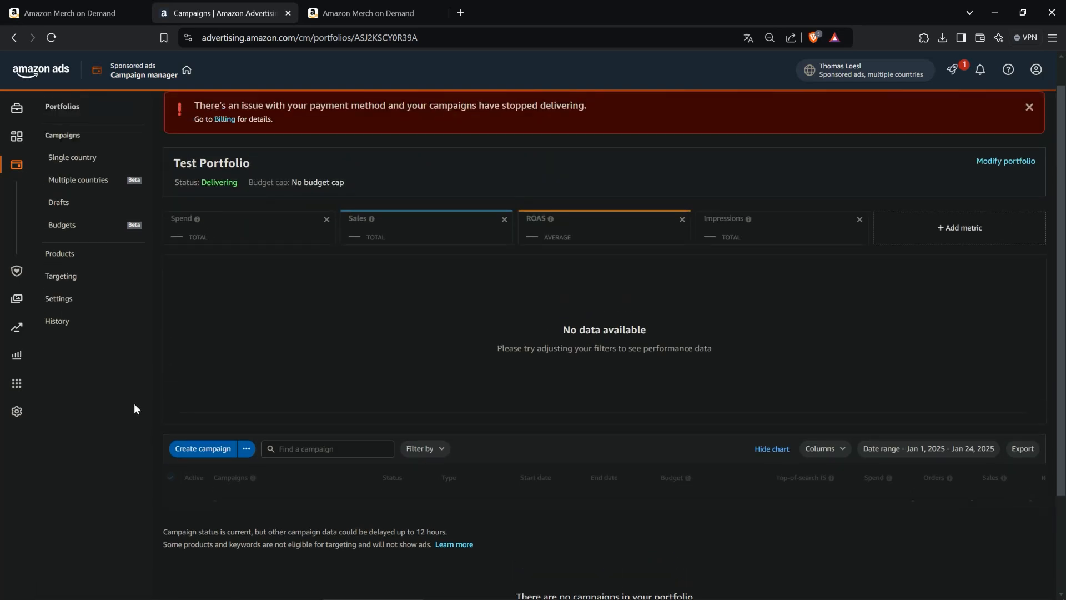
- Create a new Sponsored Products campaign from within Test Portfolio
scroll(122, 397, "down", 2)
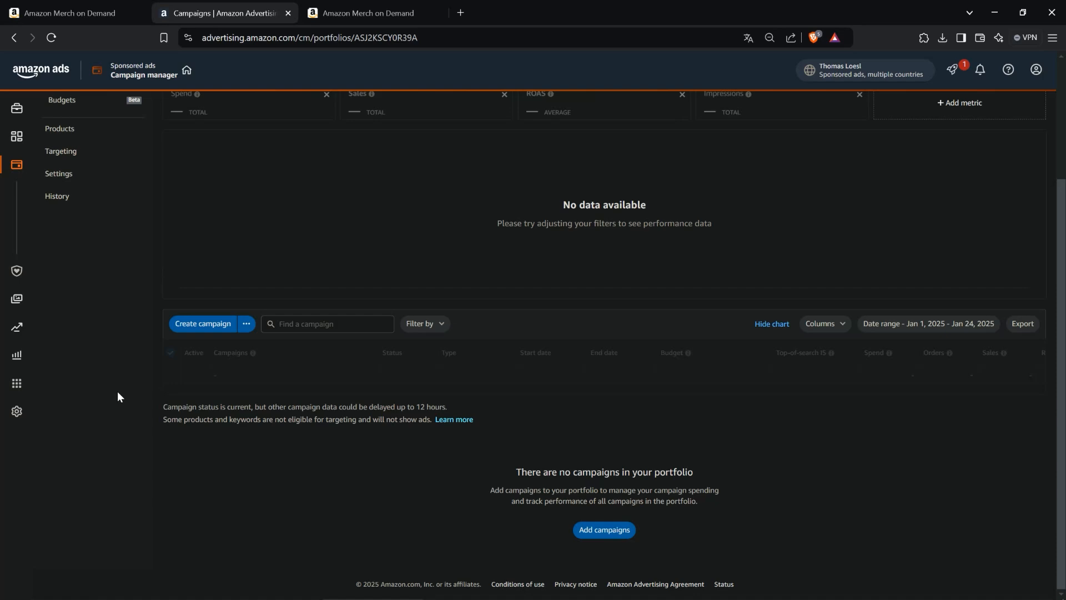
left_click(213, 325)
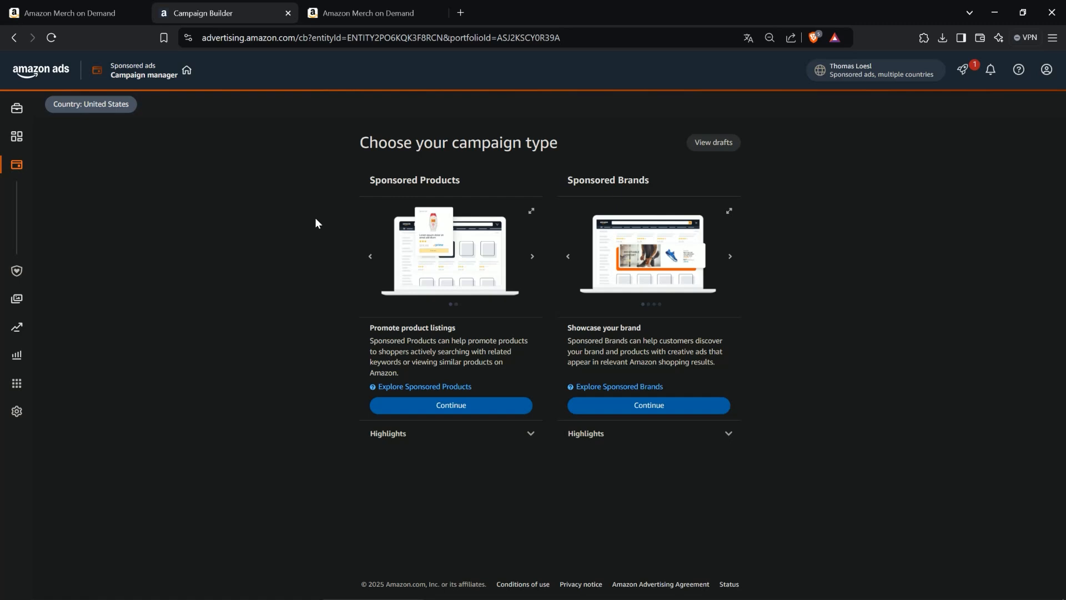
left_click(450, 406)
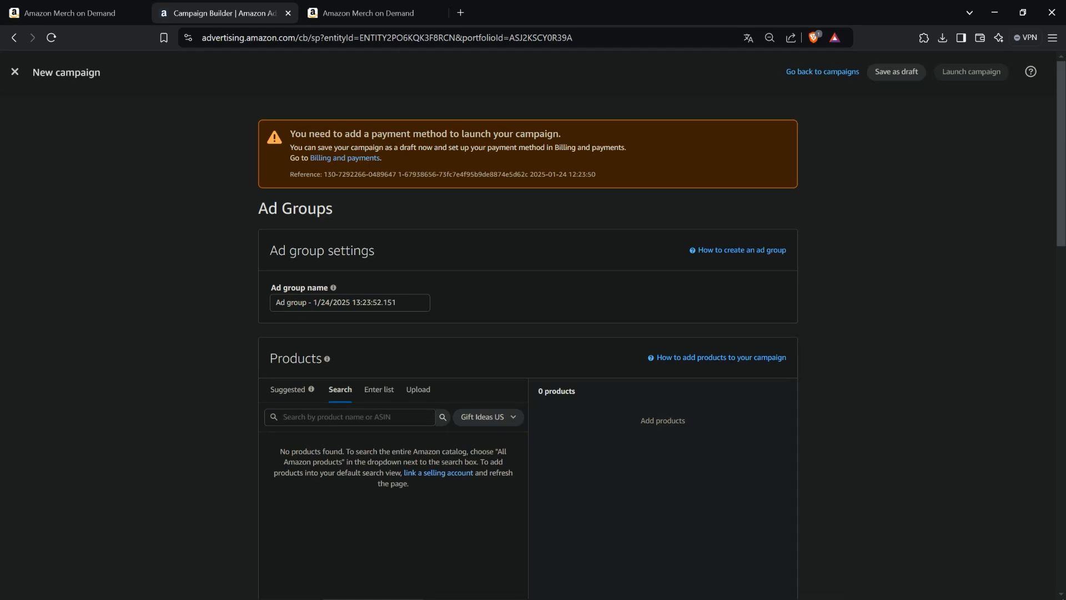
- Rename the campaign as Test Kampagne - Automatisch in the campaign settings
scroll(218, 189, "down", 1)
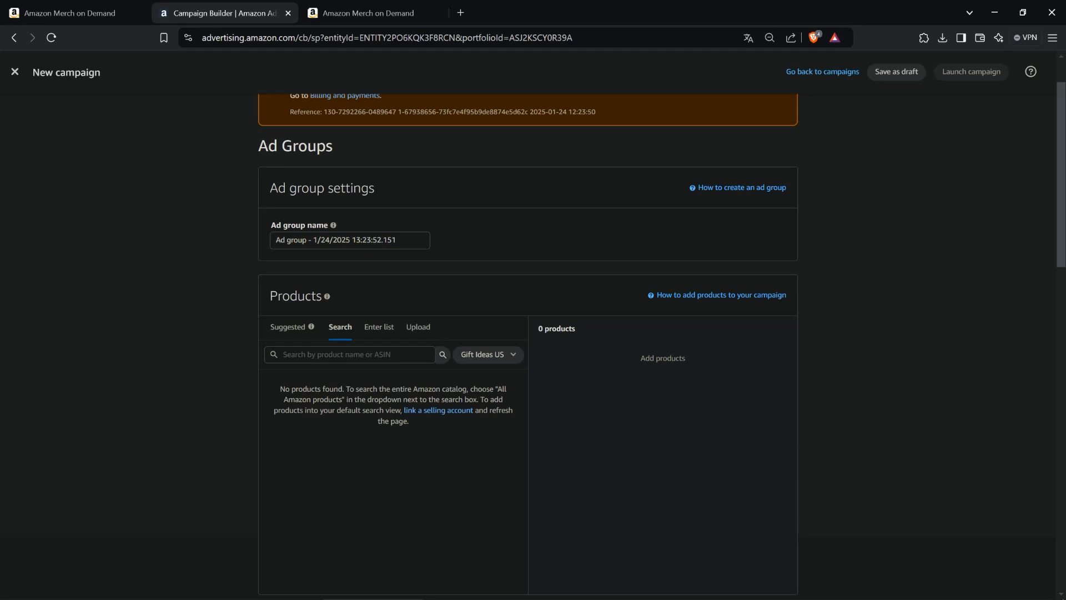
left_click_drag(333, 145, 254, 147)
scroll(230, 172, "down", 10)
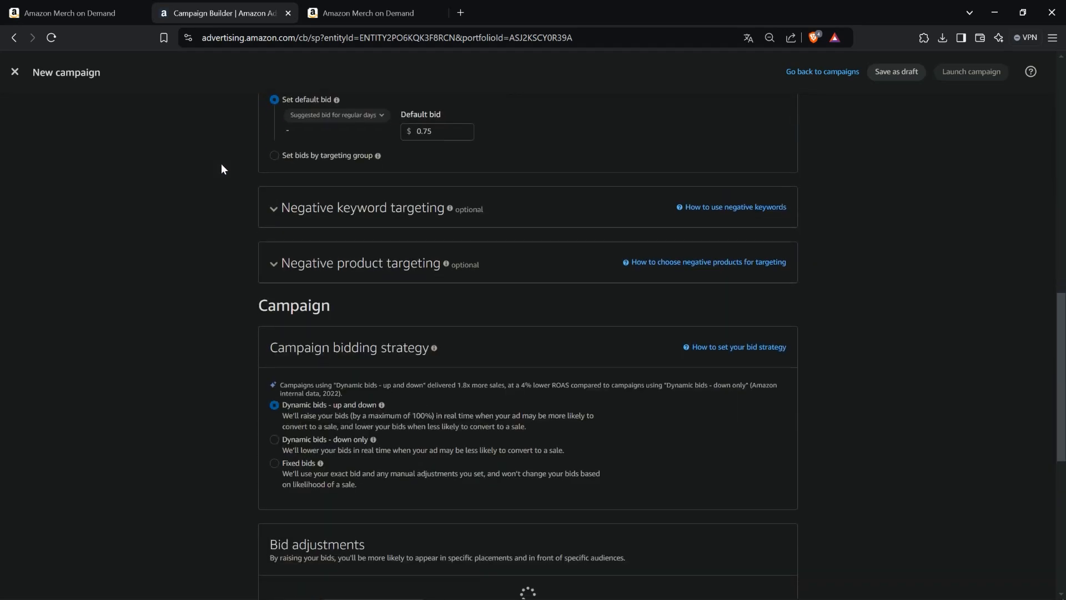
scroll(221, 169, "down", 9)
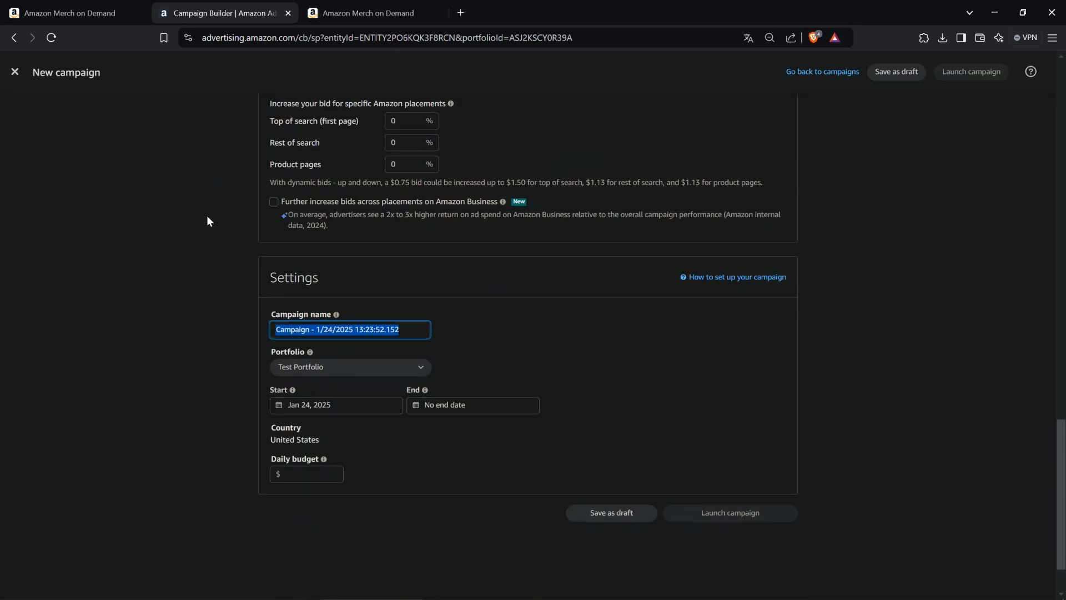
left_click(207, 217)
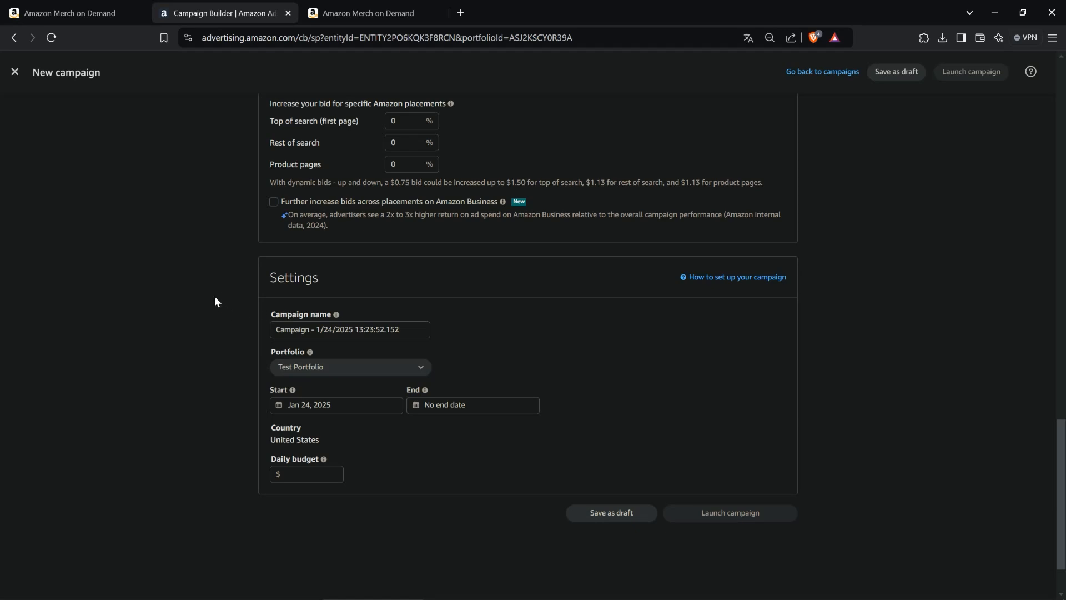
scroll(215, 297, "up", 1)
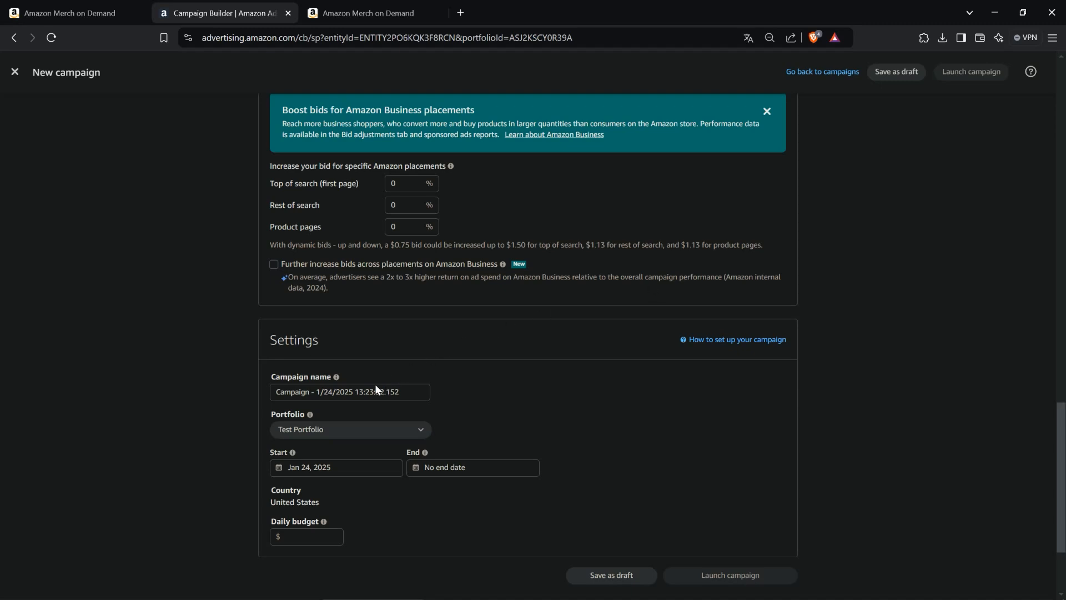
left_click_drag(399, 392, 260, 390)
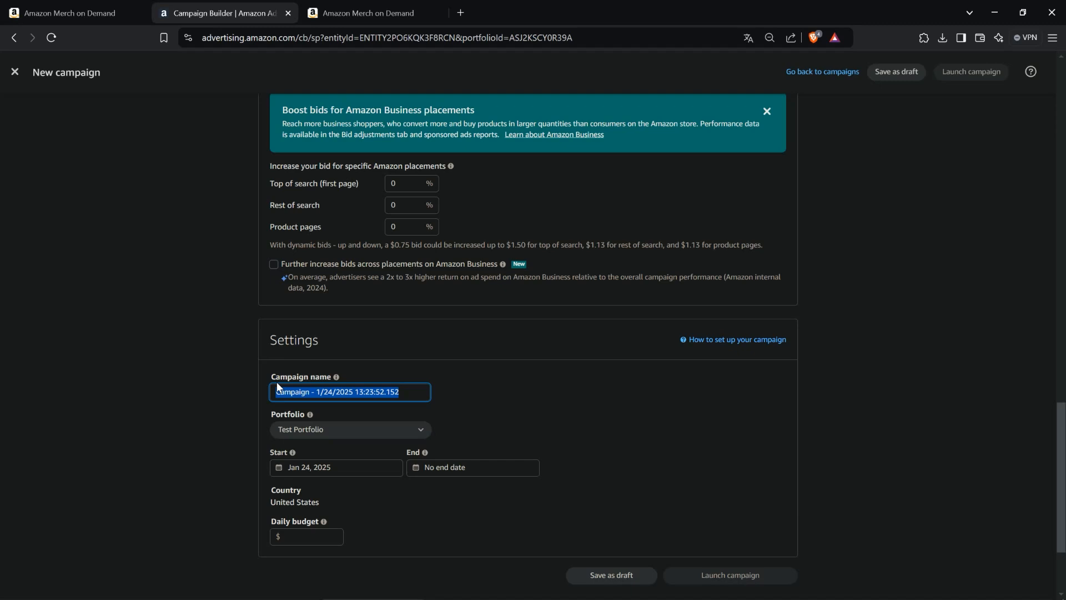
key("BackSpace")
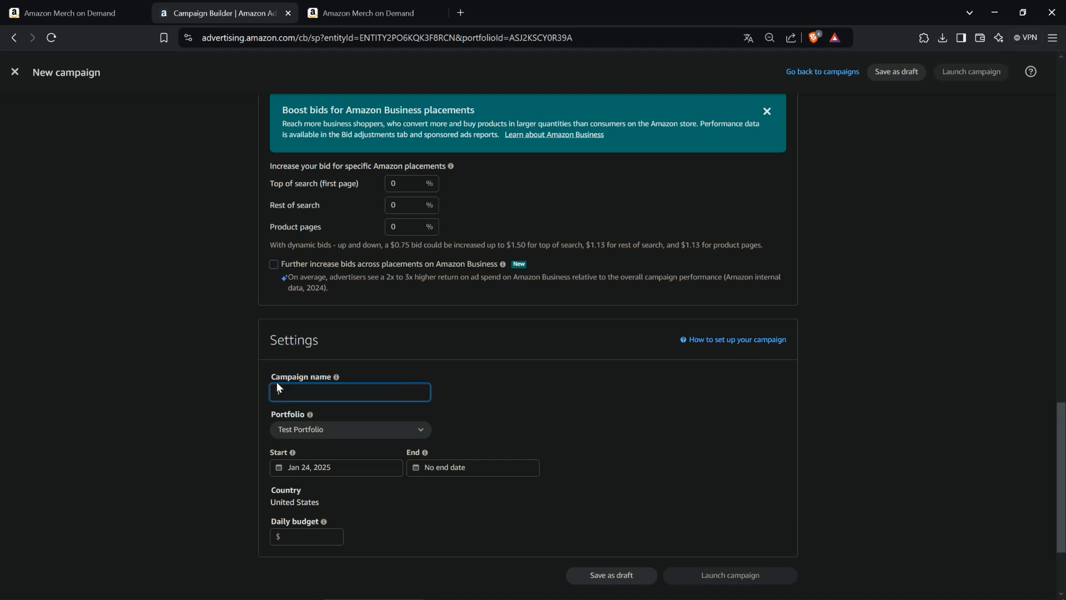
type("Test Kampagne - Automatisch - T_HSIR")
key("BackSpace")
key("BackSpace")
key("BackSpace")
key("BackSpace")
type("SHIRT")
key("BackSpace")
key("BackSpace")
key("BackSpace")
key("BackSpace")
key("BackSpace")
key("BackSpace")
key("BackSpace")
key("BackSpace")
key("BackSpace")
key("BackSpace")
left_click_drag(275, 392, 334, 392)
left_click(383, 392)
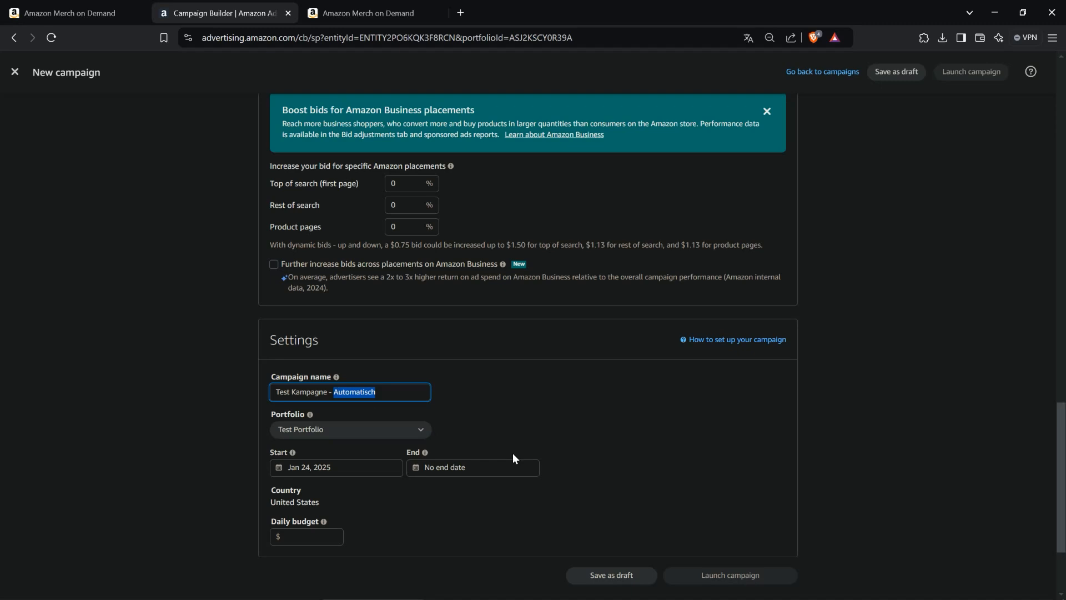
left_click(567, 418)
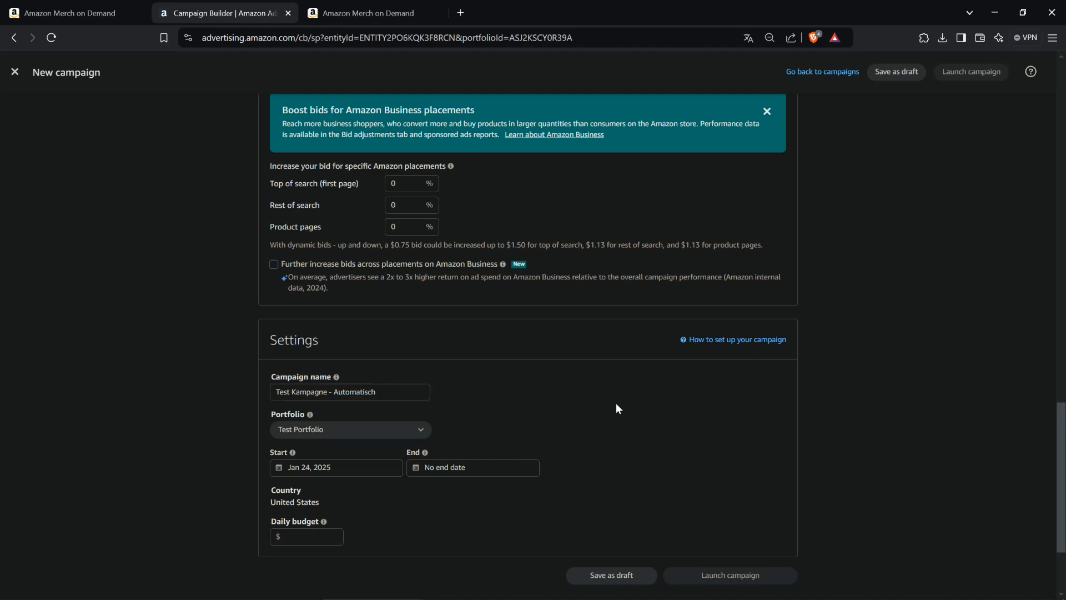
- Switch to Notepad++ and highlight Ad Group in the Portfolio - Campaign - Ad Group - Product hierarchy
left_click_drag(1065, 127, 423, 155)
left_click(592, 215)
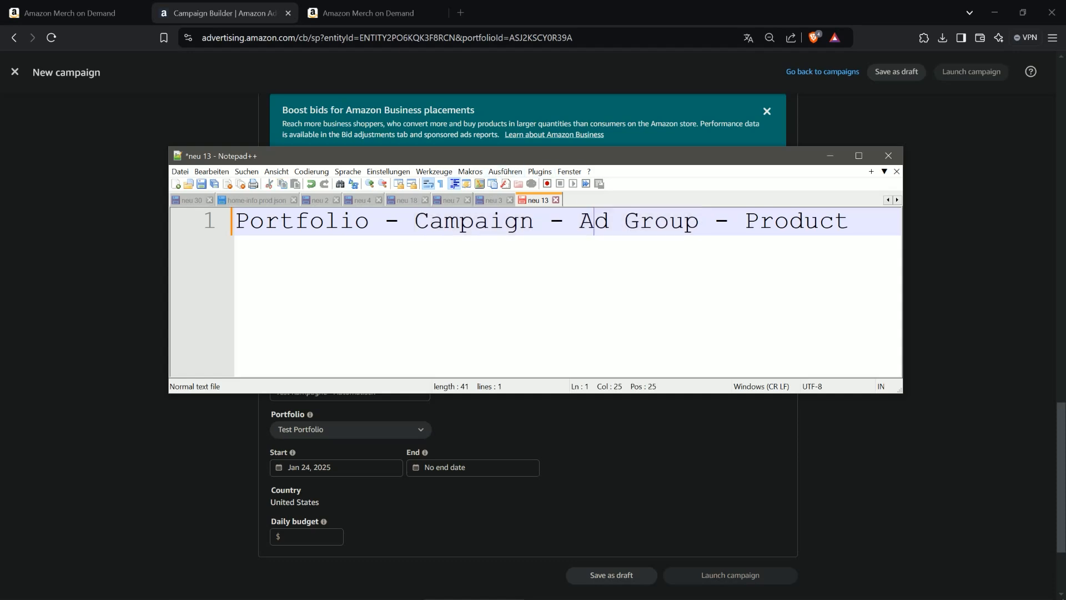
key("Left")
left_click_drag(579, 221, 705, 222)
left_click_drag(639, 158, 1065, 261)
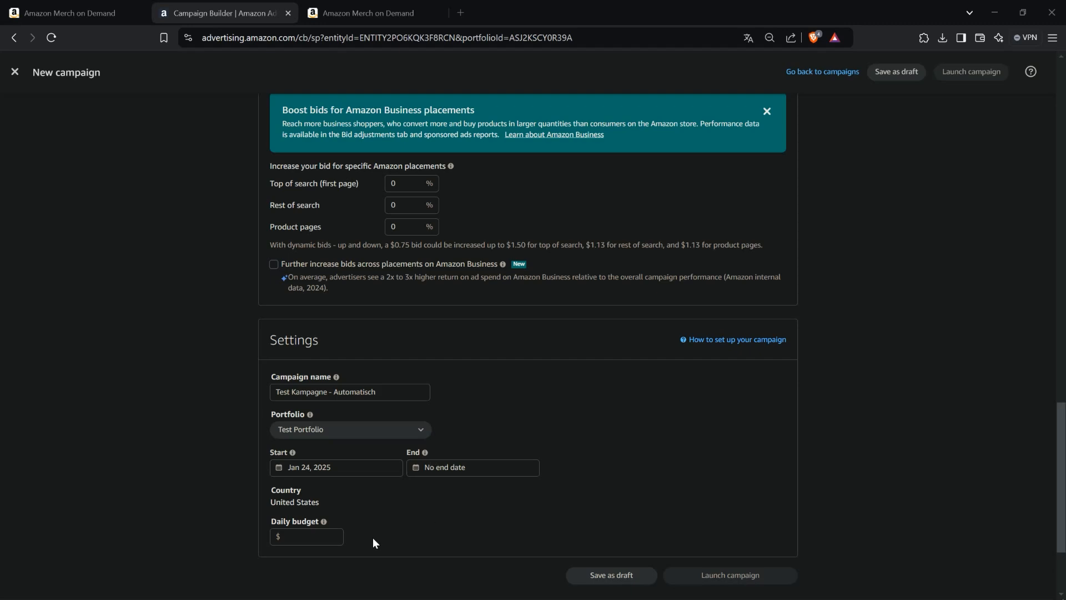
- Set the campaign's daily budget to $99
left_click(333, 537)
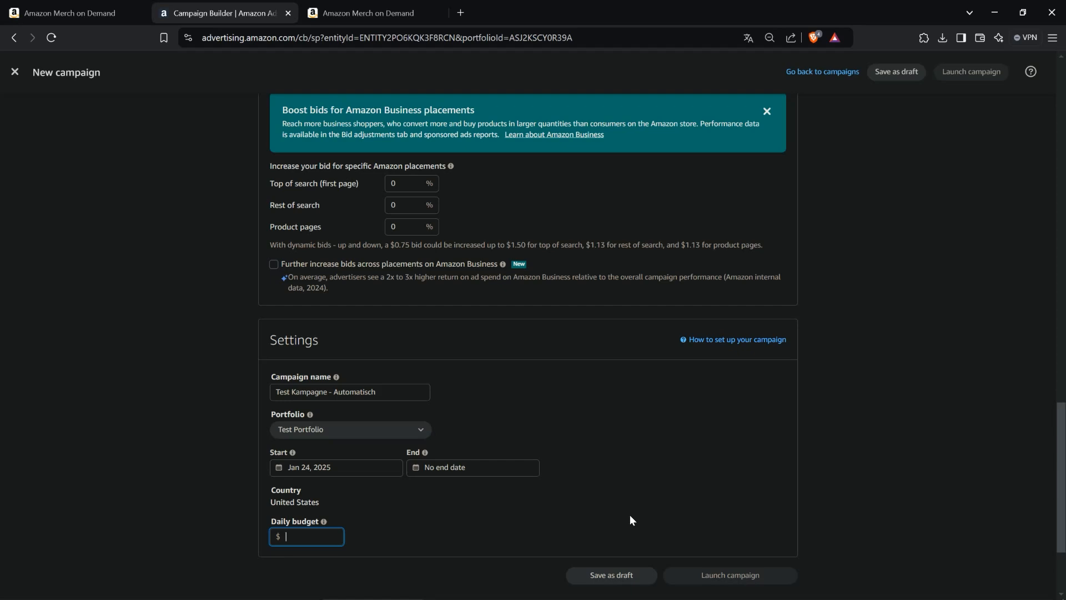
type("99")
scroll(605, 382, "up", 1)
scroll(563, 411, "down", 1)
left_click(565, 384)
scroll(598, 464, "up", 7)
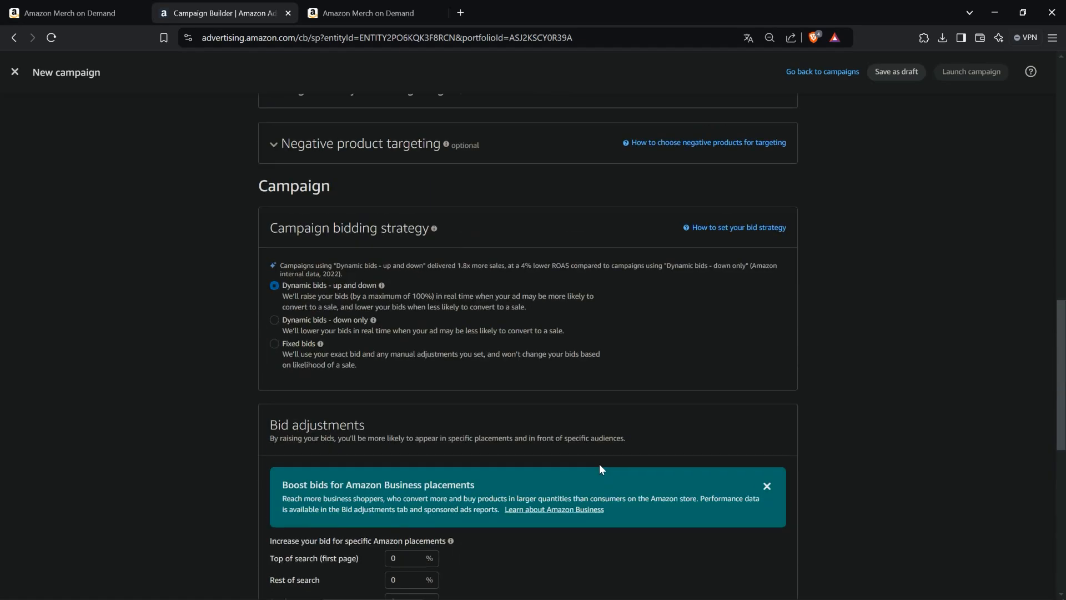
- Set the campaign bidding strategy to Dynamic bids - down only
scroll(566, 465, "up", 3)
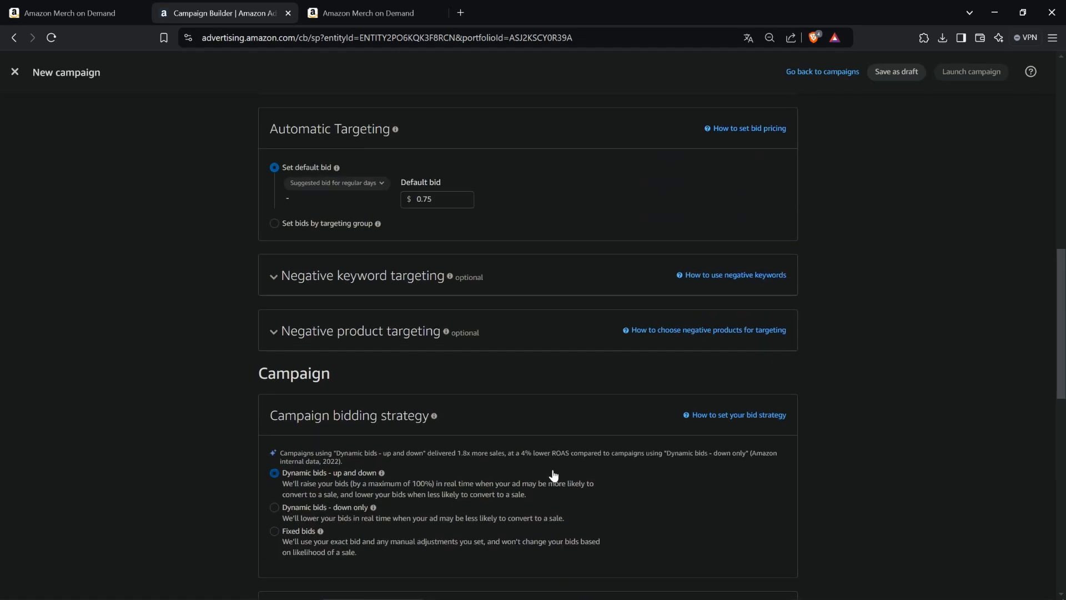
scroll(561, 471, "down", 9)
scroll(464, 479, "up", 7)
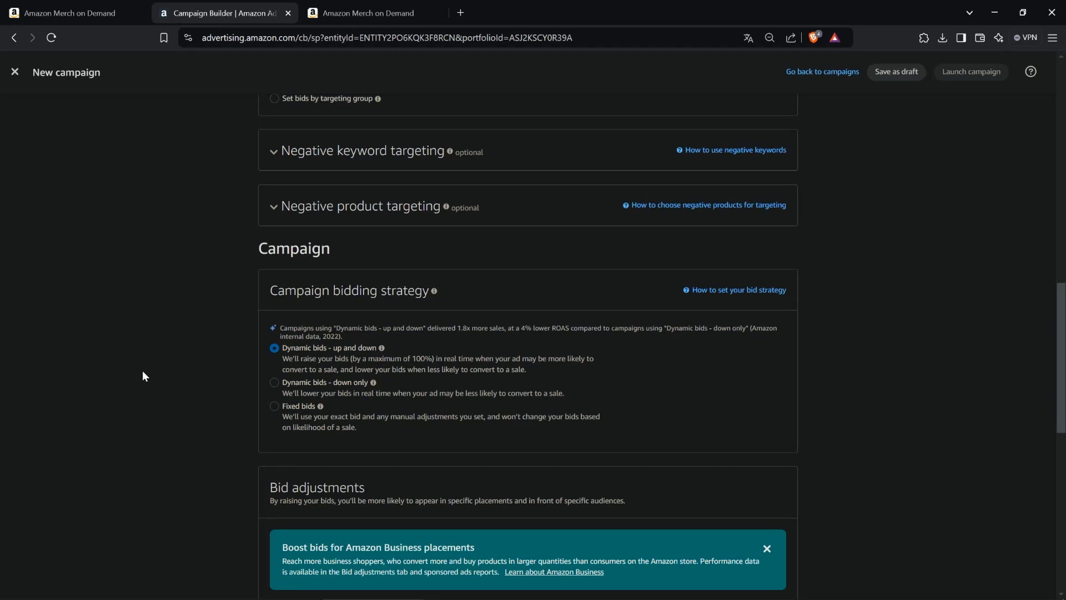
left_click(273, 383)
- Review the Targeting and Automatic Targeting default bid sections of the campaign form
scroll(161, 396, "up", 3)
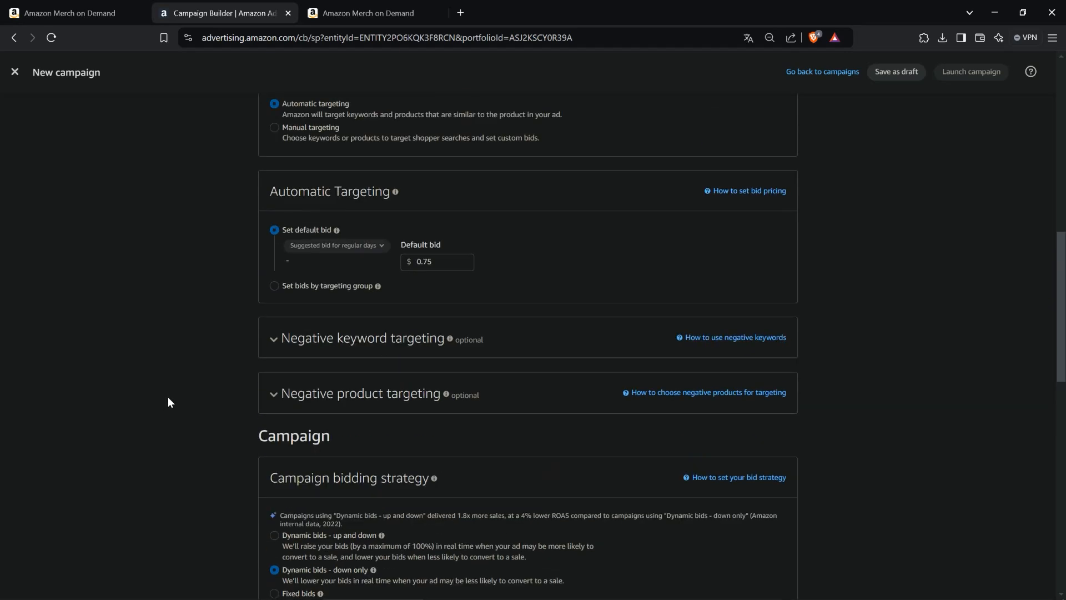
scroll(188, 403, "down", 3)
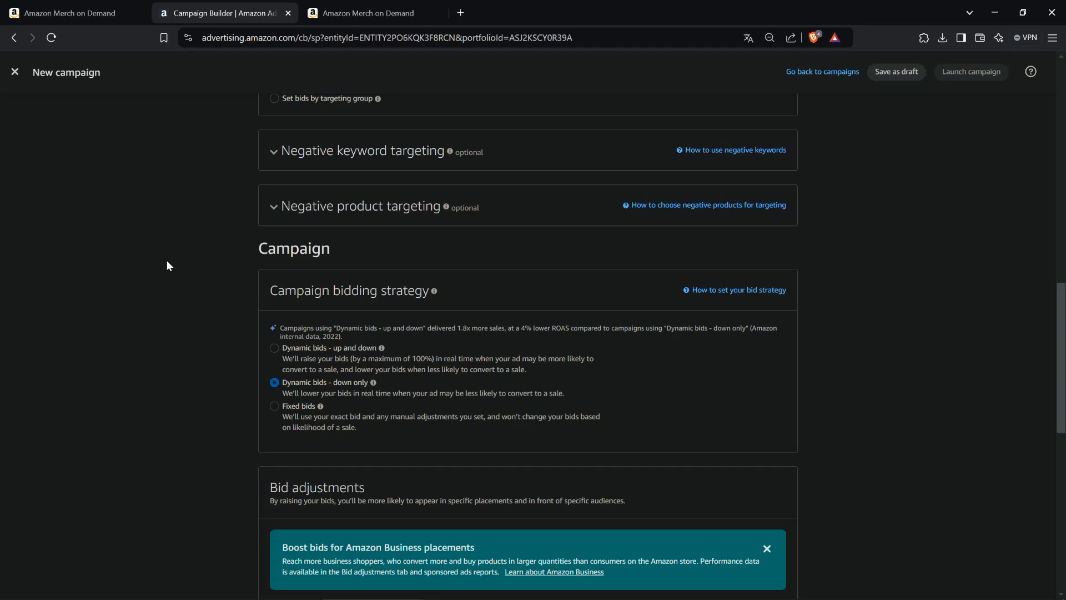
scroll(166, 266, "up", 6)
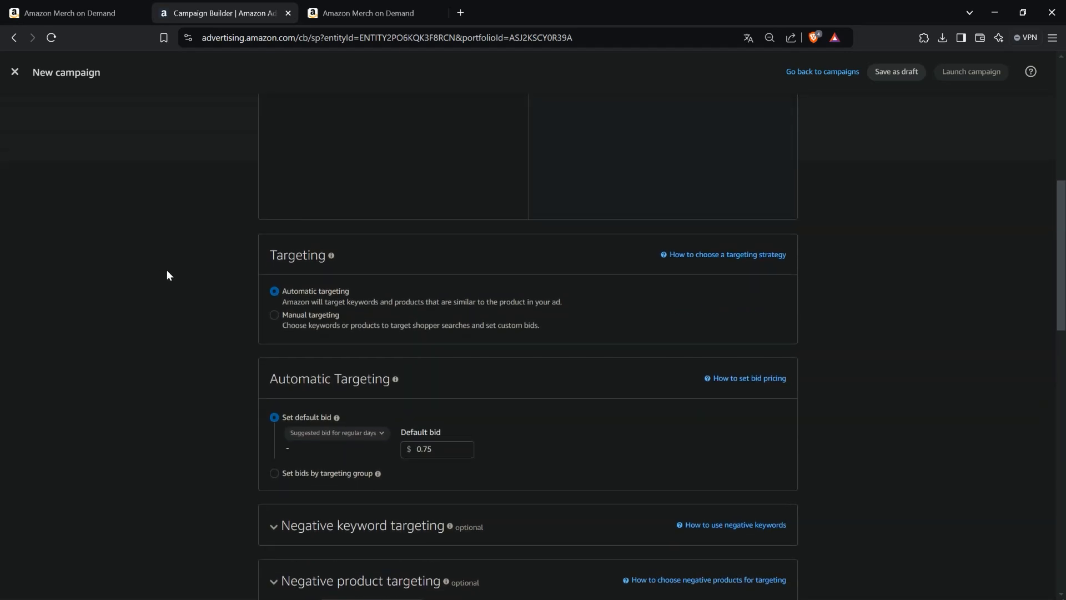
scroll(168, 271, "up", 4)
scroll(177, 278, "down", 5)
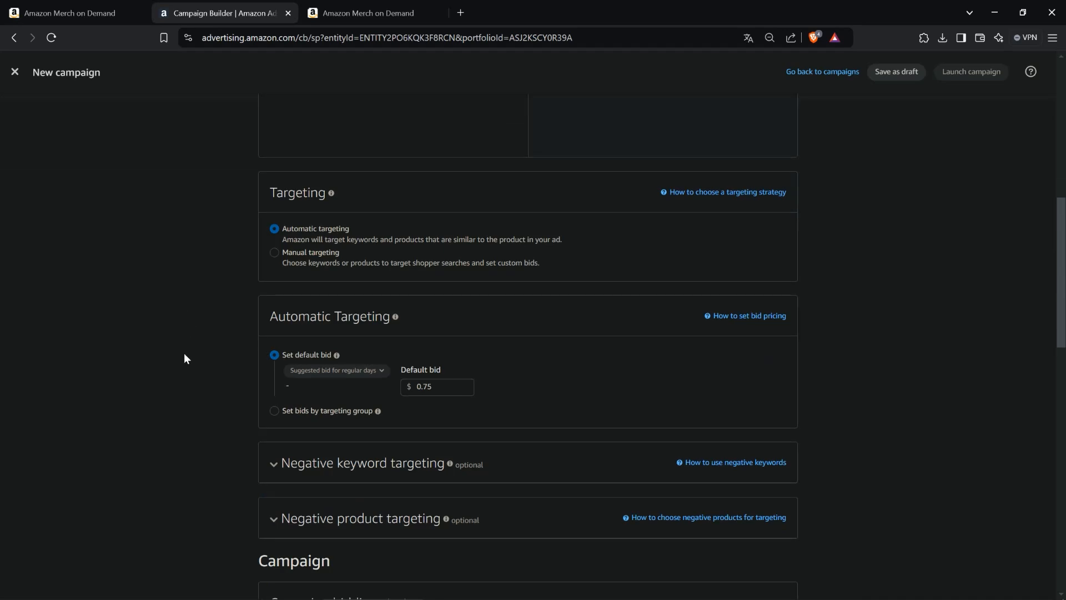
scroll(180, 355, "up", 8)
scroll(196, 366, "down", 2)
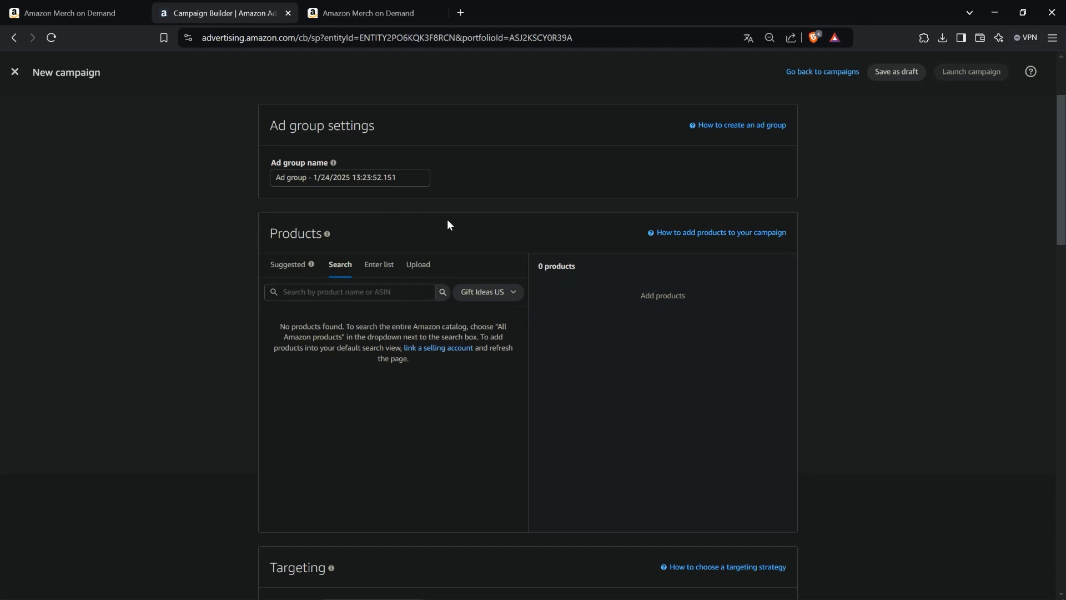
- Rename the ad group as 1 - Test Kampagne - Designs 2025 - Automatisch - T_SHIRT
left_click_drag(1065, 169, 283, 201)
left_click_drag(533, 203, 1065, 200)
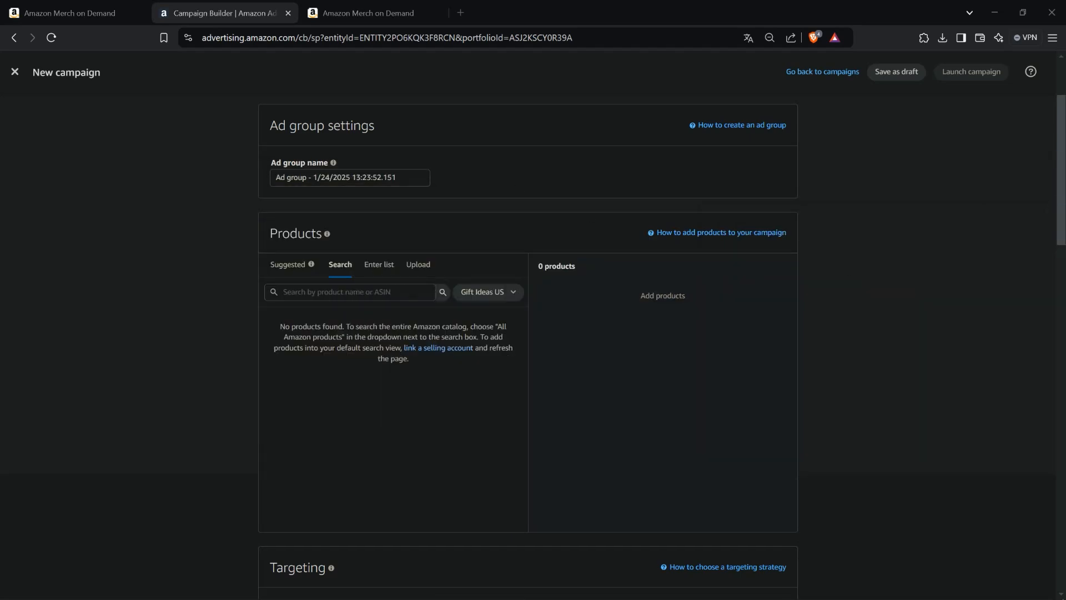
left_click_drag(409, 179, 117, 186)
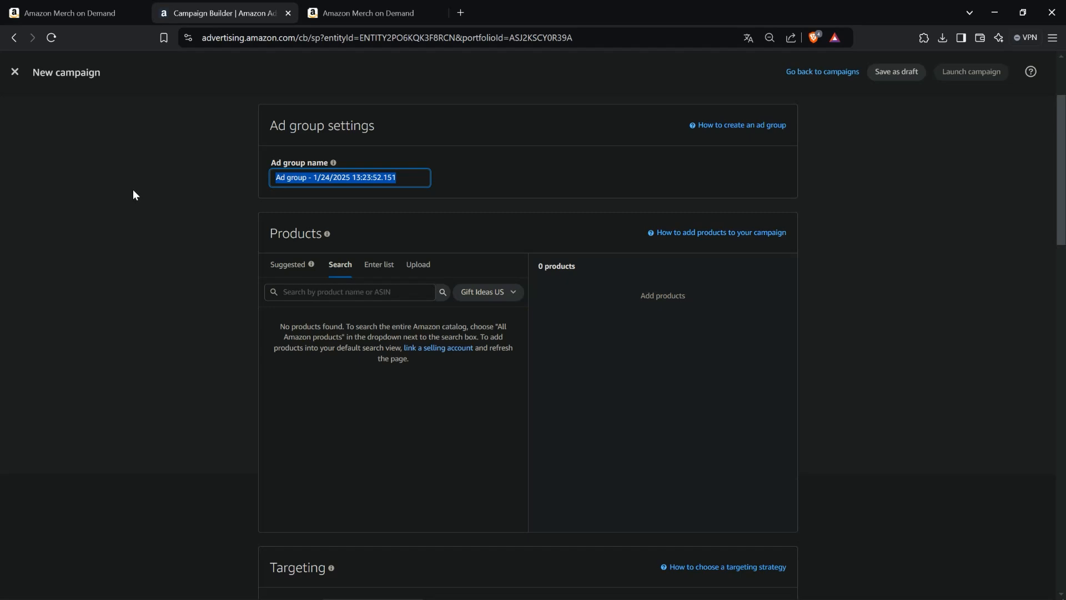
type("1")
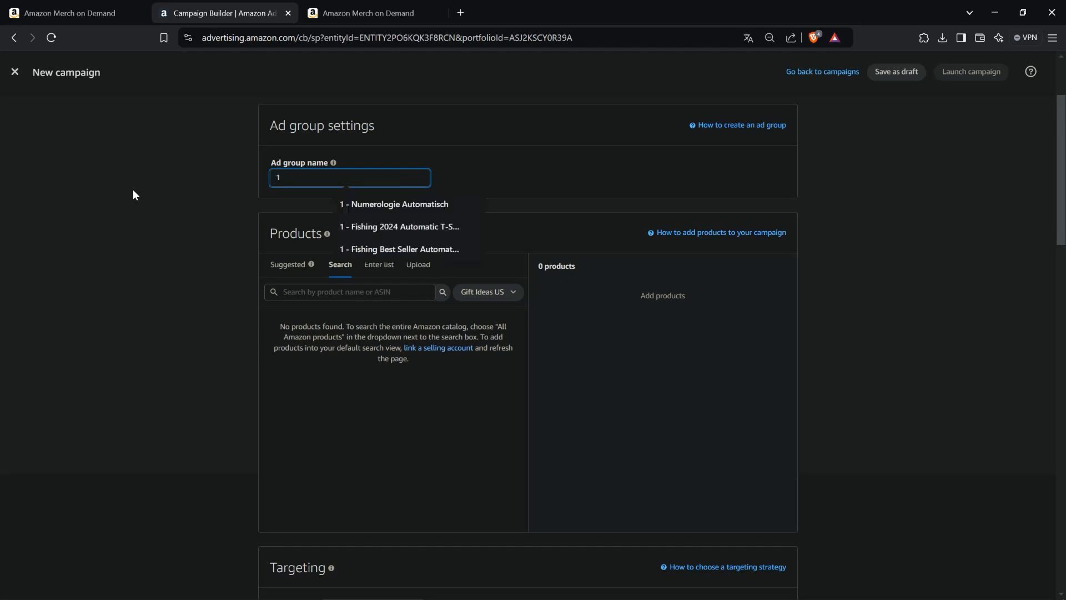
type(" - Test Kamp")
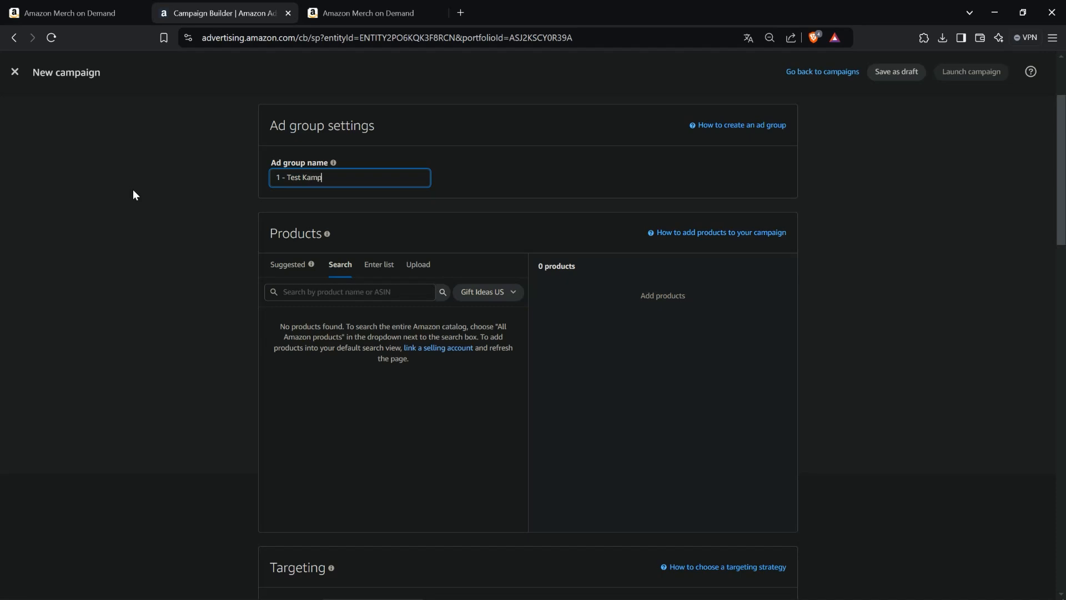
type("agne - ")
type("SELLER")
key("BackSpace")
key("BackSpace")
key("BackSpace")
key("BackSpace")
key("BackSpace")
key("BackSpace")
type("BEST SELLER")
key("BackSpace")
key("BackSpace")
key("BackSpace")
key("BackSpace")
key("BackSpace")
key("BackSpace")
key("BackSpace")
key("BackSpace")
key("BackSpace")
key("BackSpace")
key("BackSpace")
type("Designs 2025 - Automatisch -")
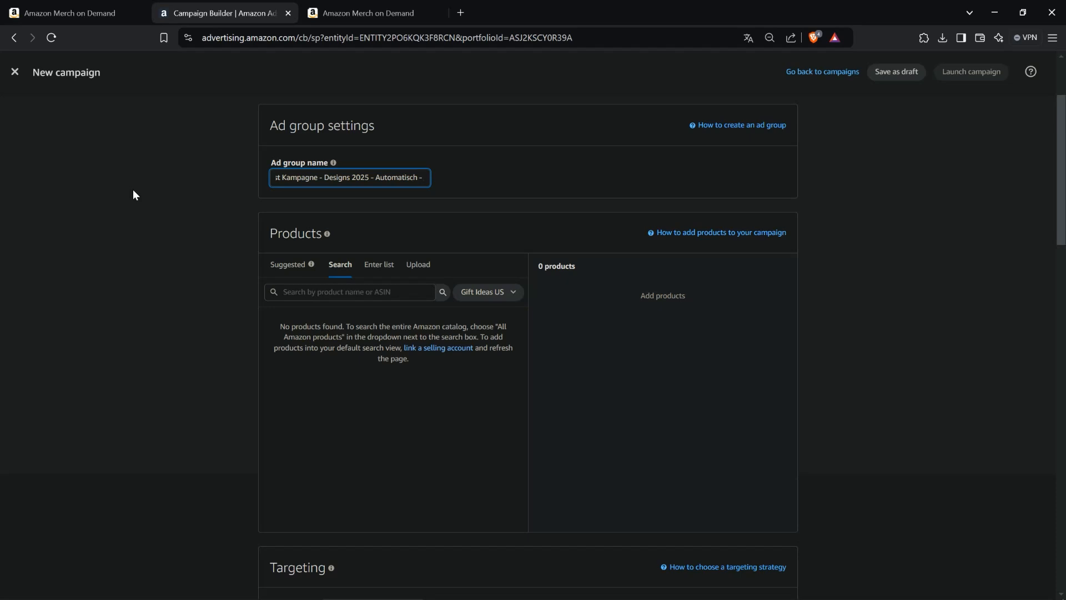
type(" T_SHIRT")
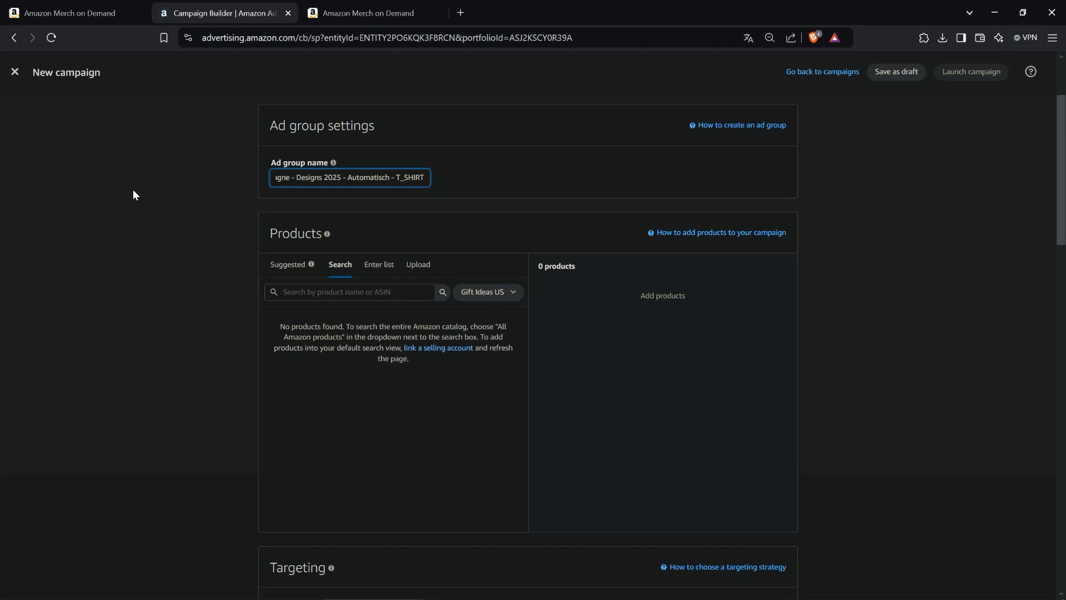
scroll(213, 202, "down", 1)
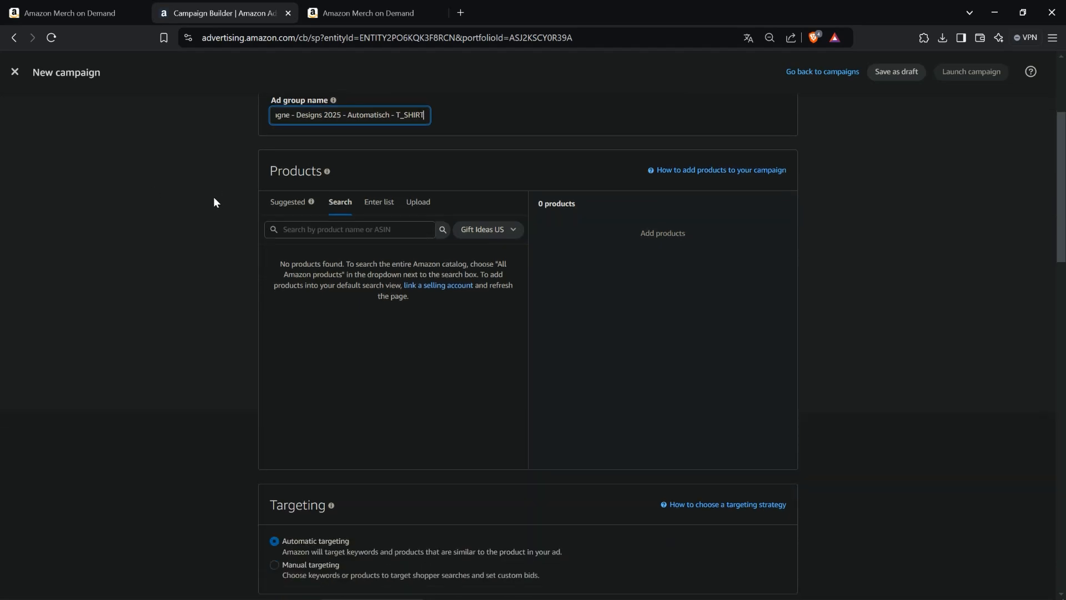
scroll(243, 190, "up", 1)
left_click(152, 244)
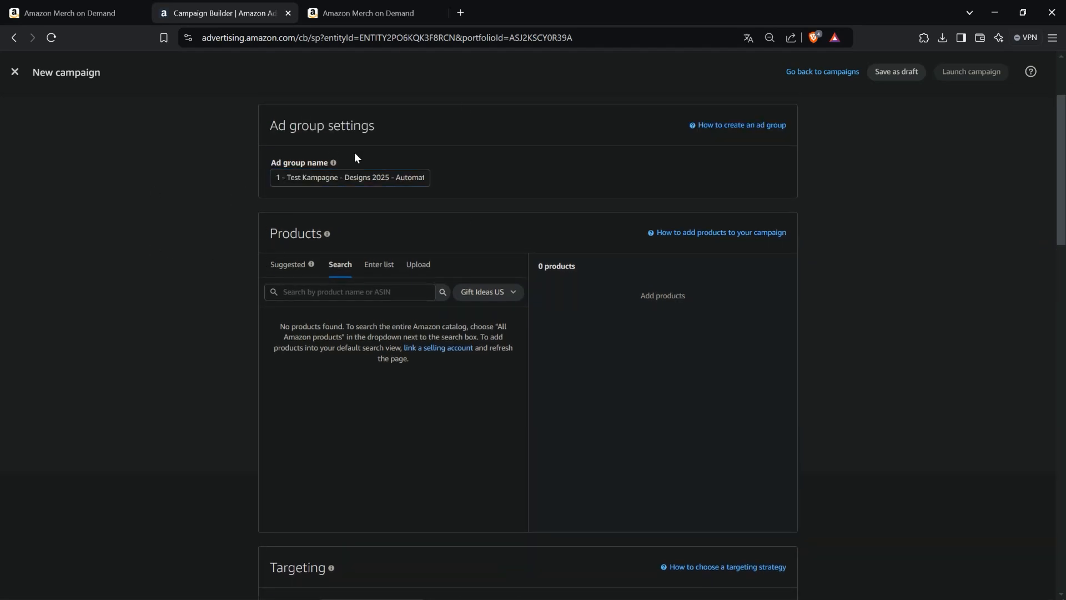
- Switch the Products section to entering a list of ASINs
left_click(359, 259)
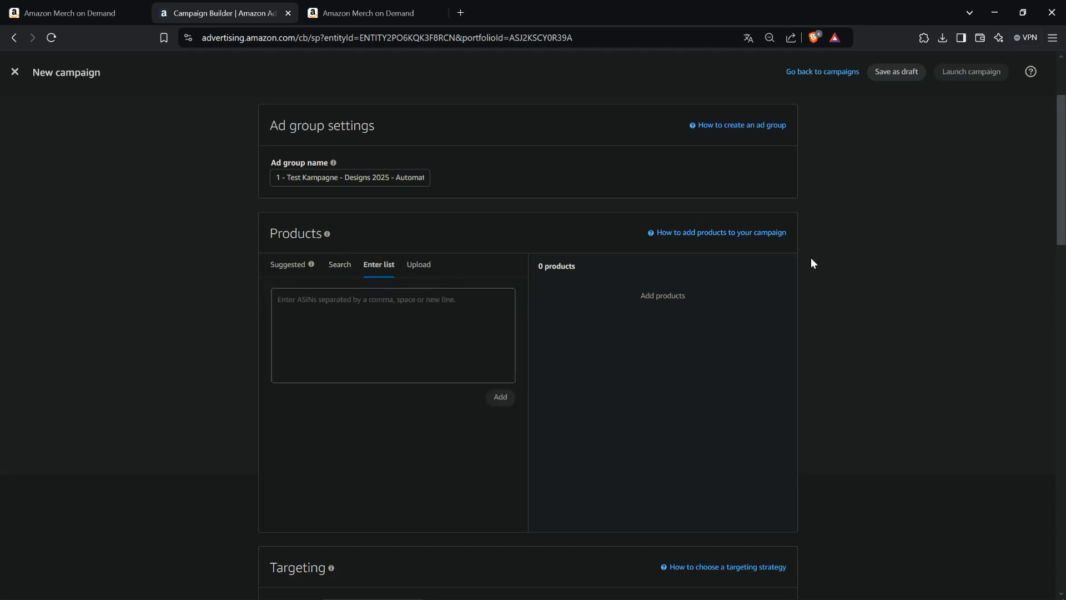
- Switch to Notepad++ and highlight Ad Group, Product, then the whole hierarchy line
key("alt+Tab")
left_click_drag(588, 186, 296, 193)
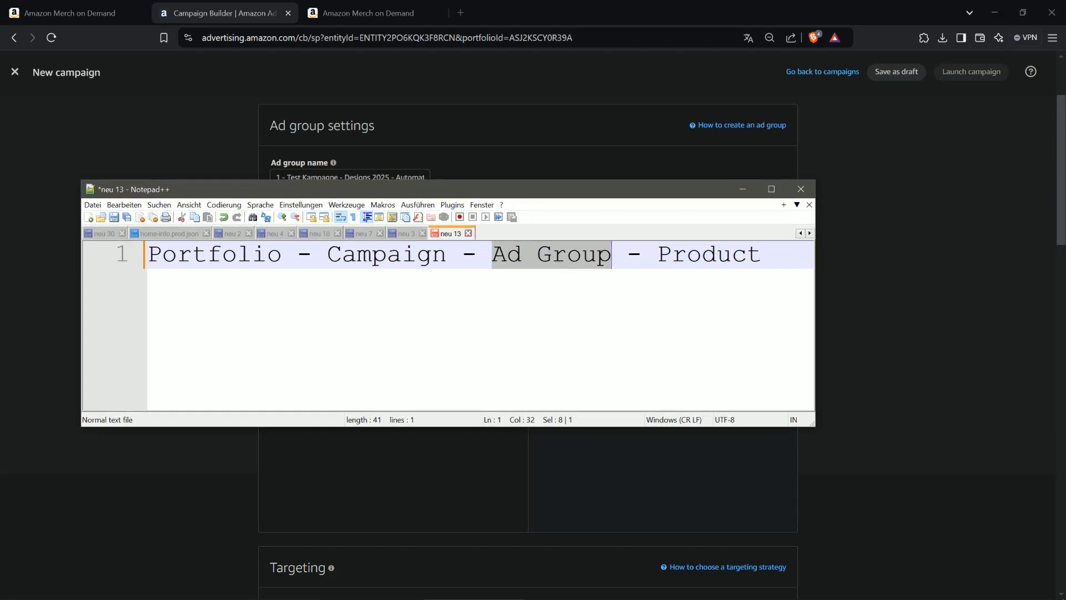
left_click_drag(762, 256, 666, 261)
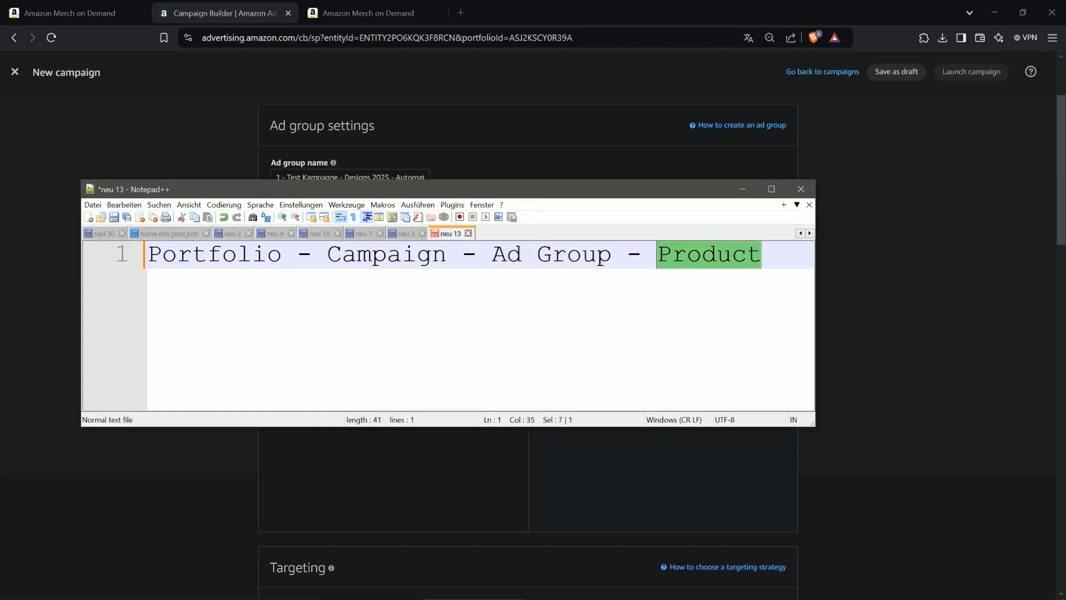
left_click_drag(147, 255, 766, 257)
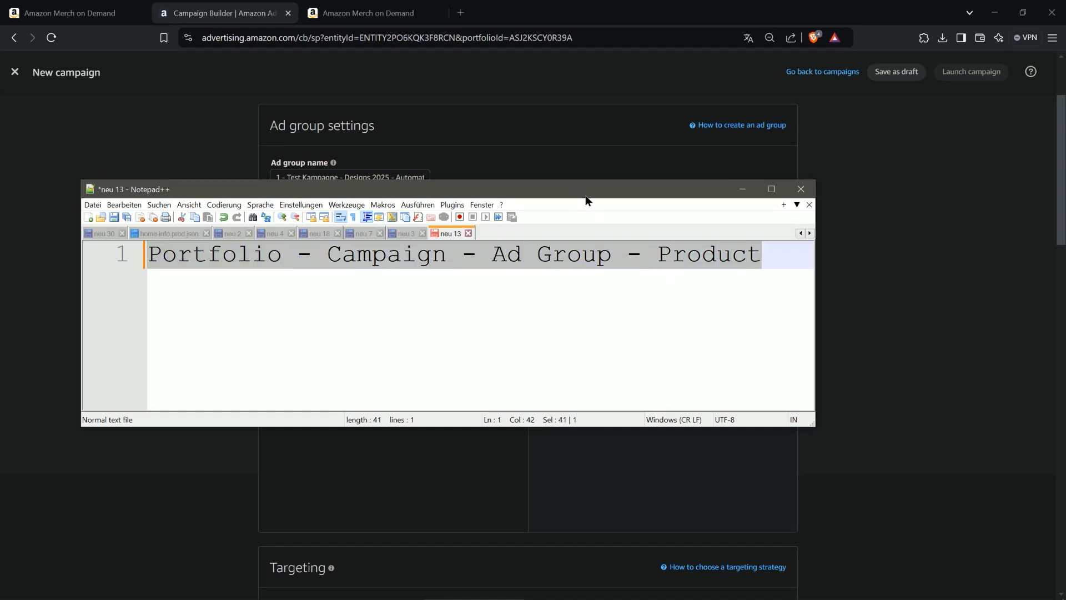
- Select the Programmer Code Software and Anime Otaku Japan products in the Merch on Demand list and copy their ASINs
left_click_drag(585, 194, 1065, 231)
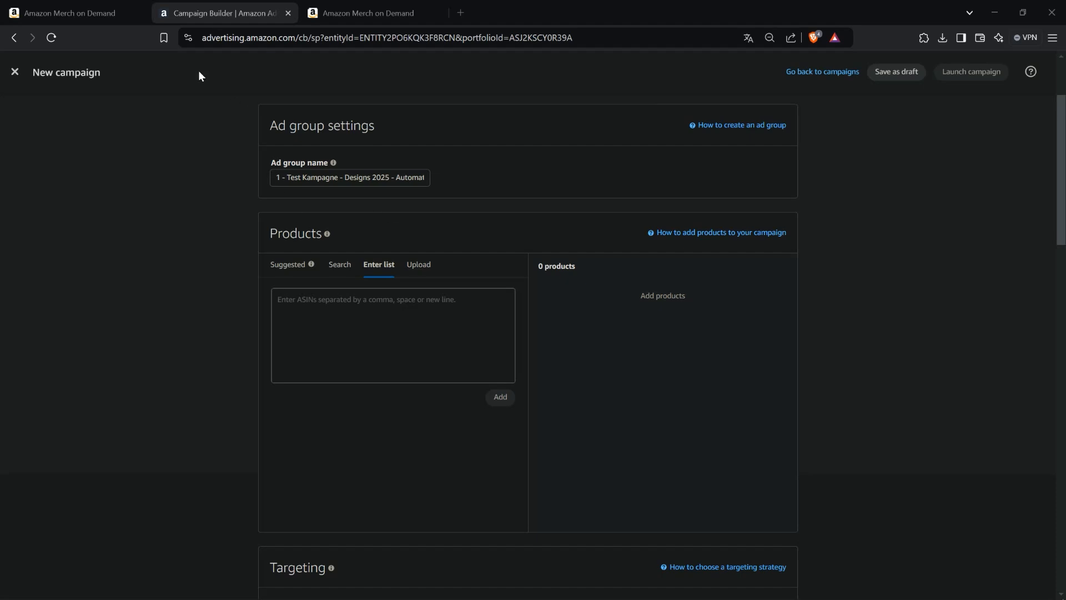
left_click(355, 15)
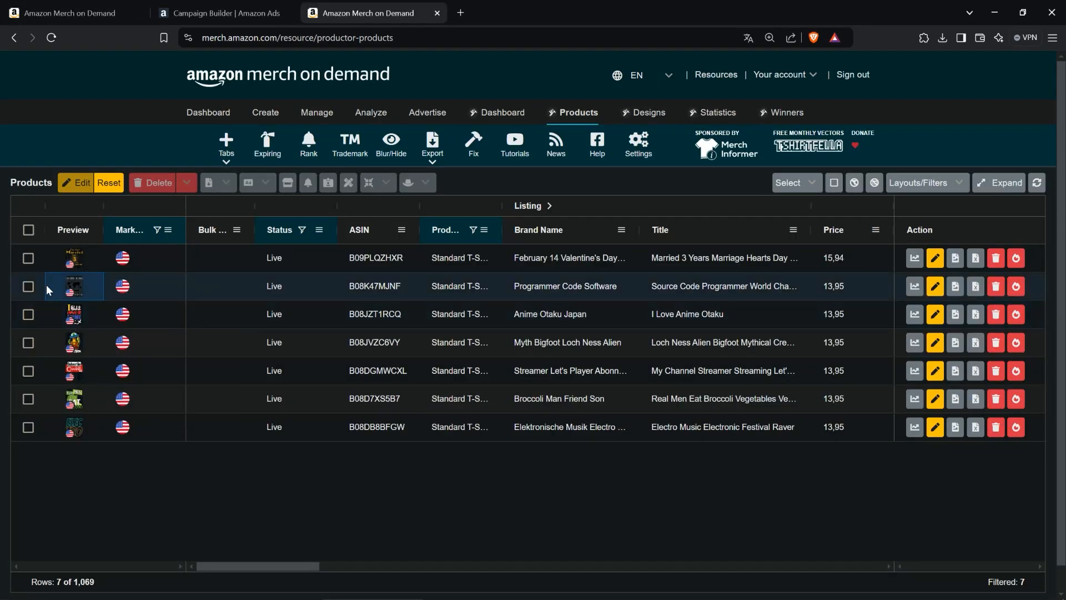
left_click(28, 286)
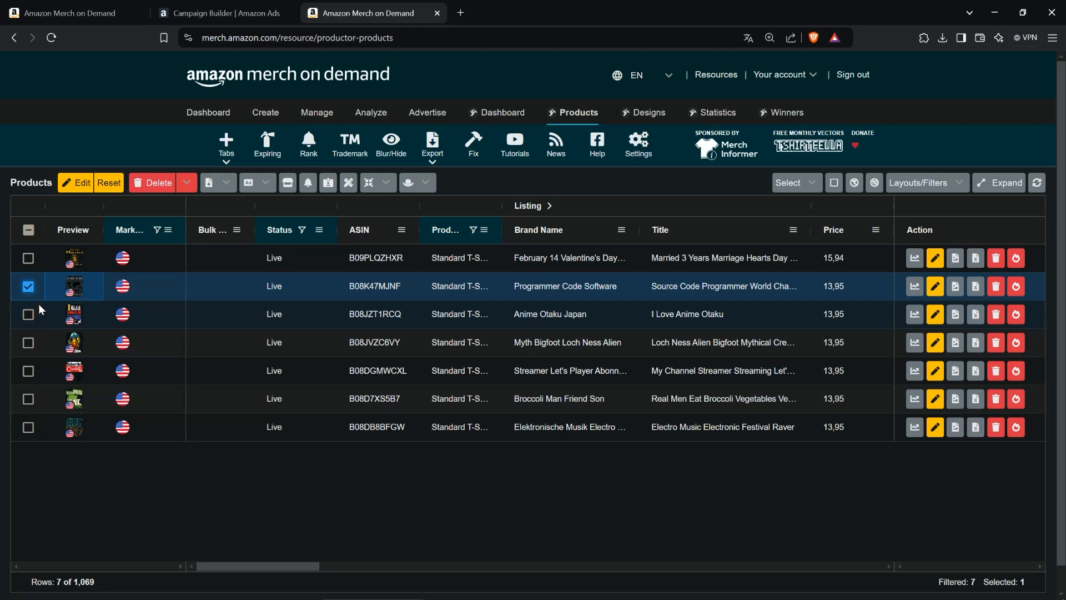
left_click(28, 314)
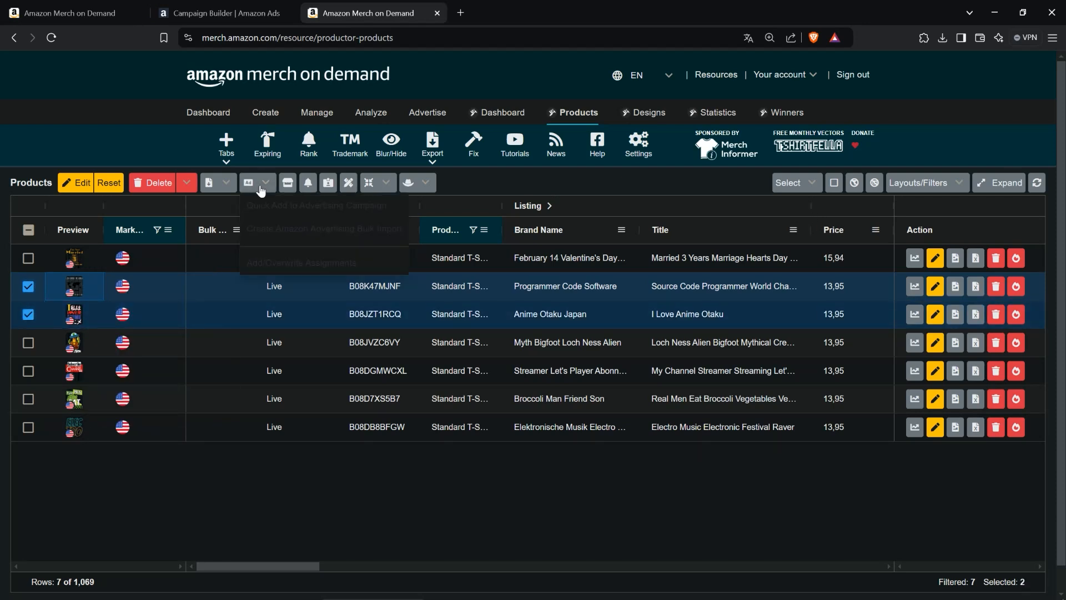
left_click(226, 185)
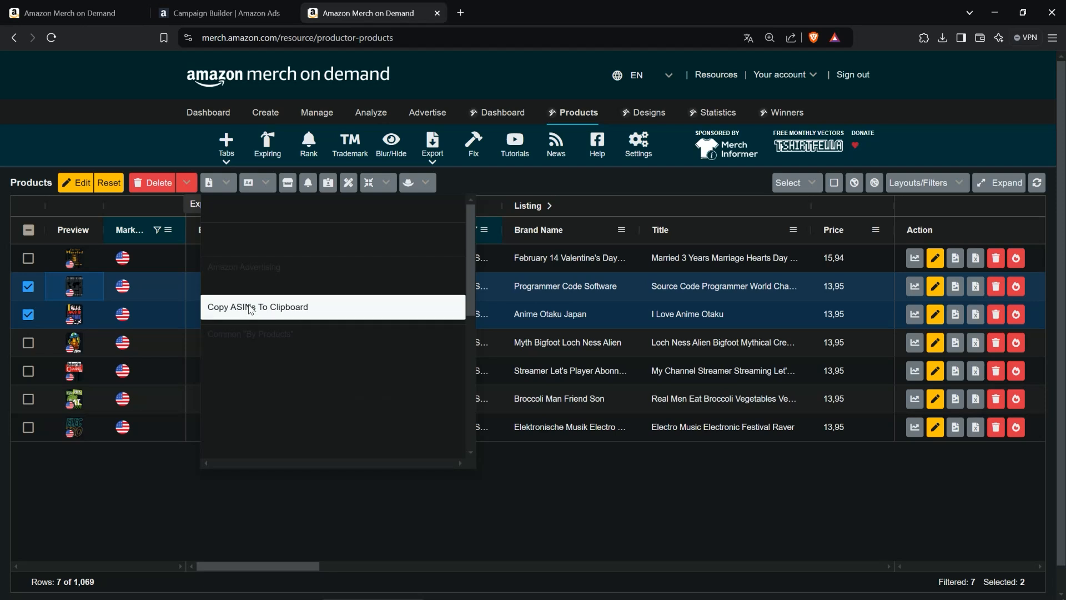
left_click(244, 305)
- Paste the copied ASINs into the campaign's product list and add both products to the ad group
left_click(165, 14)
left_click(388, 327)
key("ctrl+v")
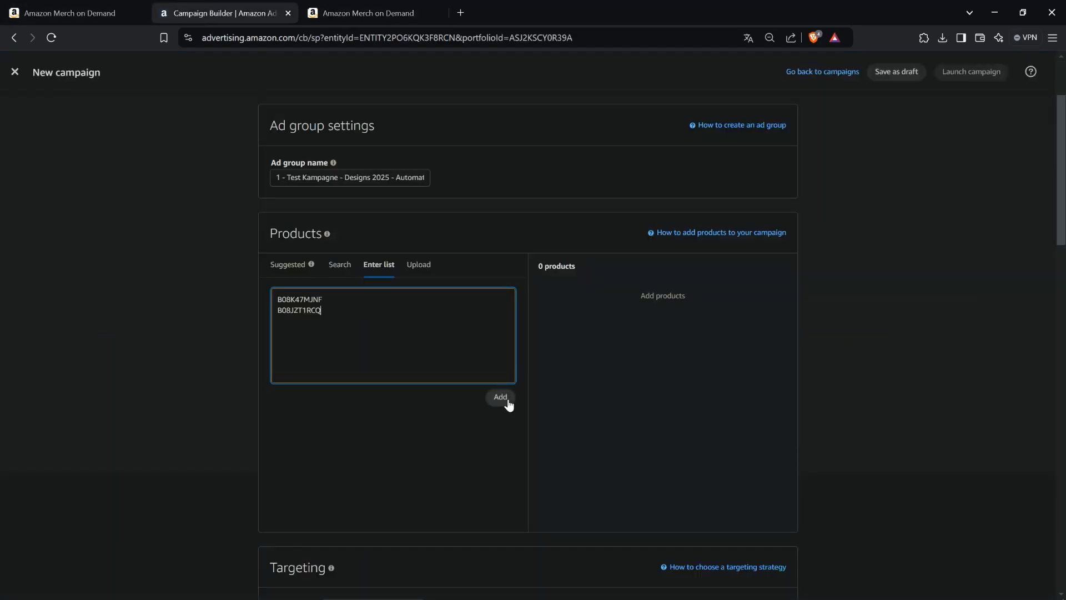
left_click(501, 398)
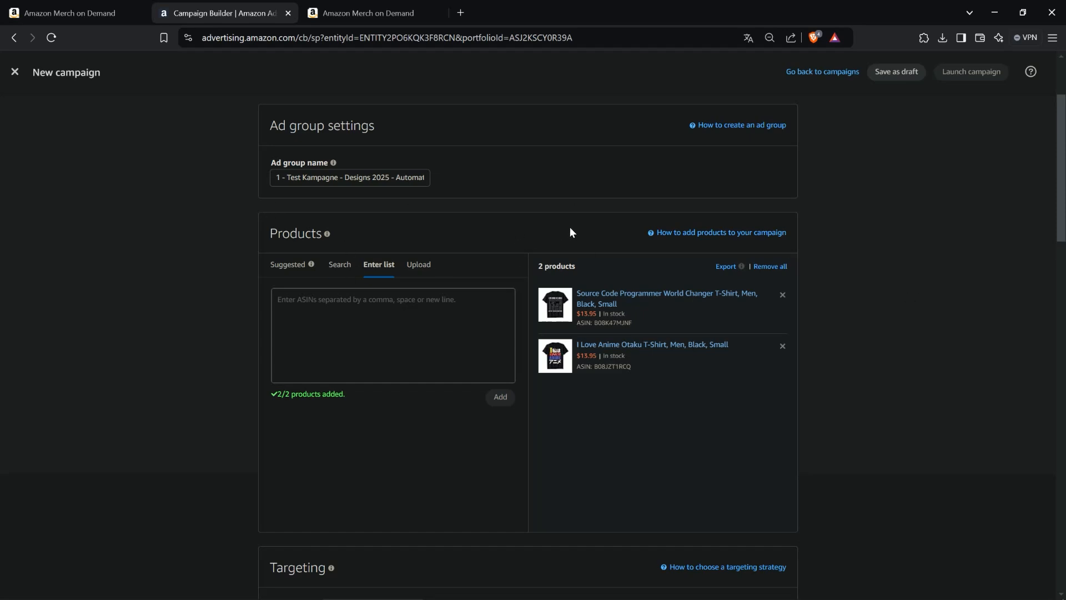
- Switch automatic targeting from a default bid to setting bids by targeting group
scroll(569, 233, "down", 5)
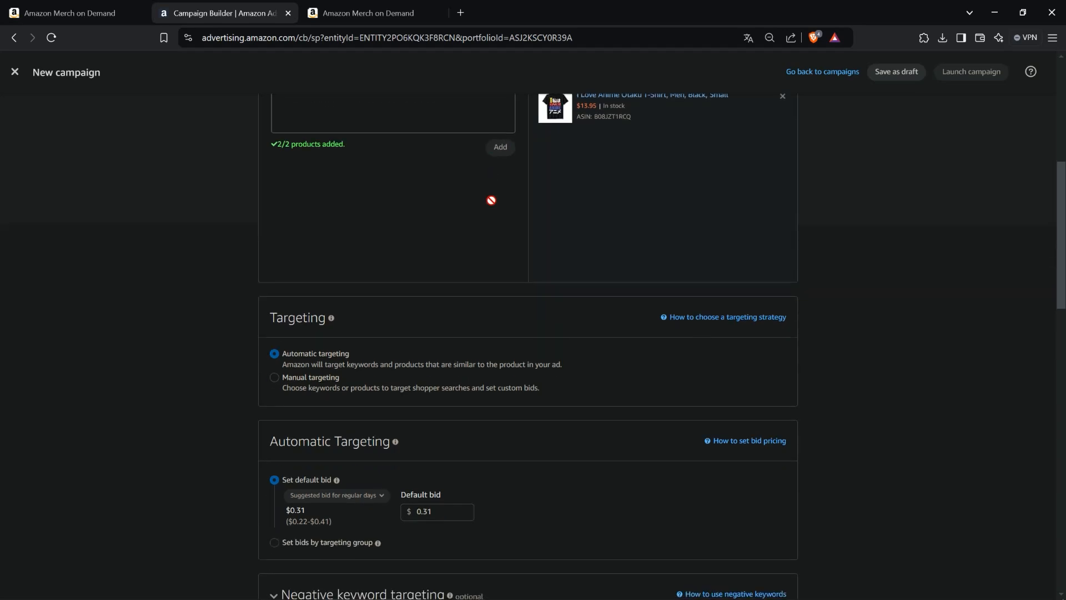
scroll(157, 195, "down", 2)
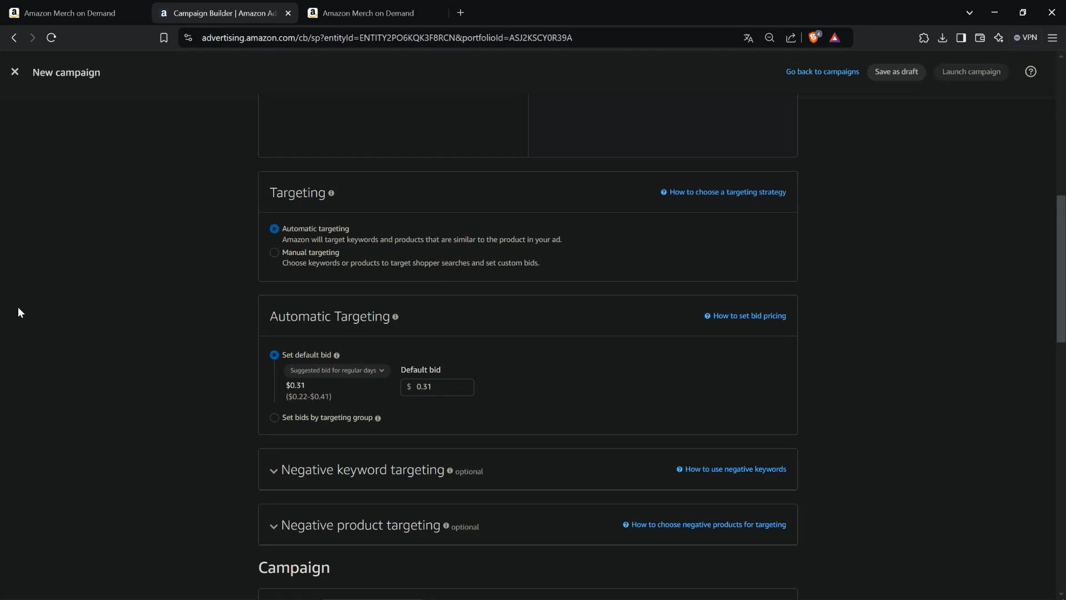
scroll(119, 252, "down", 2)
scroll(133, 268, "up", 1)
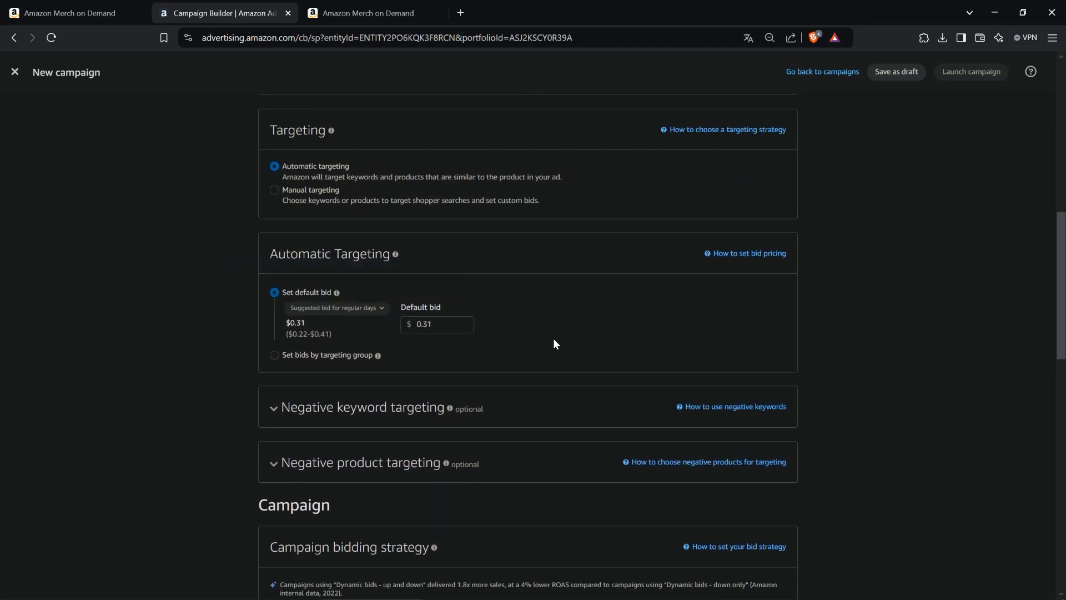
left_click(323, 356)
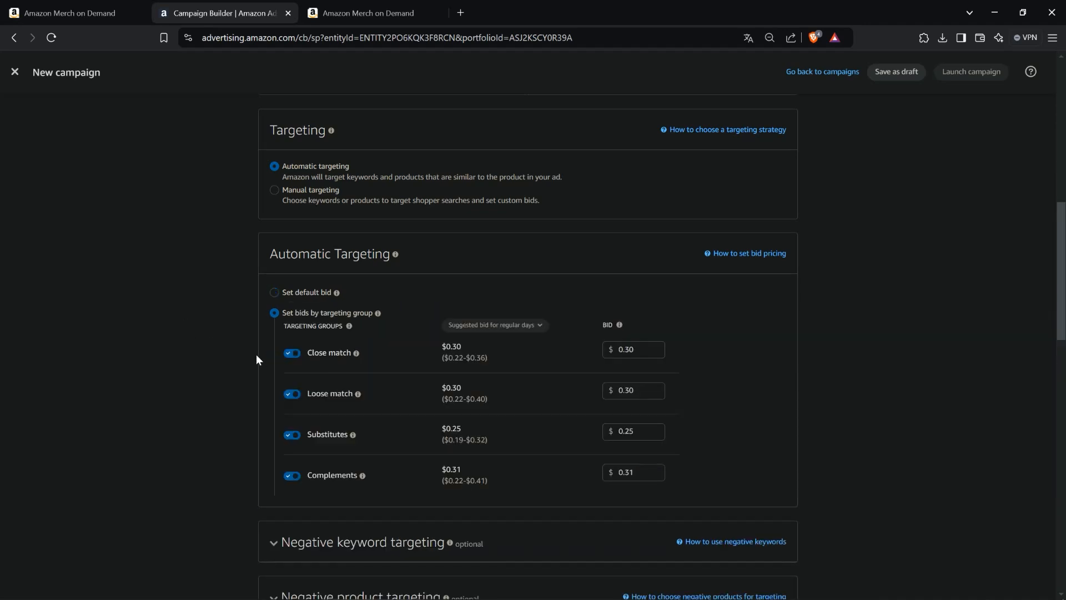
- Set the Loose match targeting group bid to 0.20
scroll(219, 318, "down", 1)
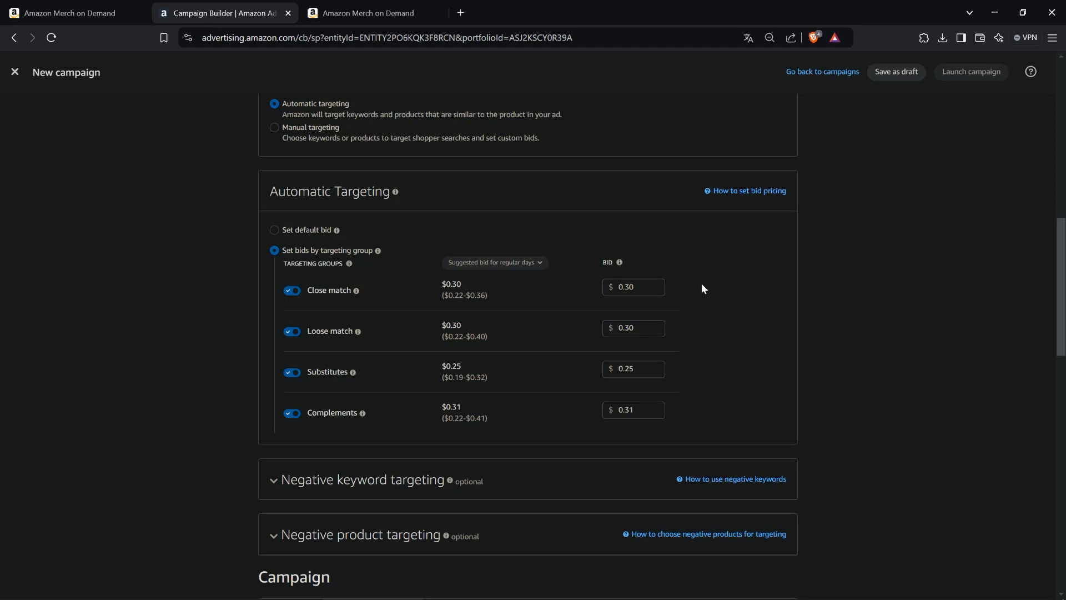
left_click_drag(637, 328, 624, 328)
type("2")
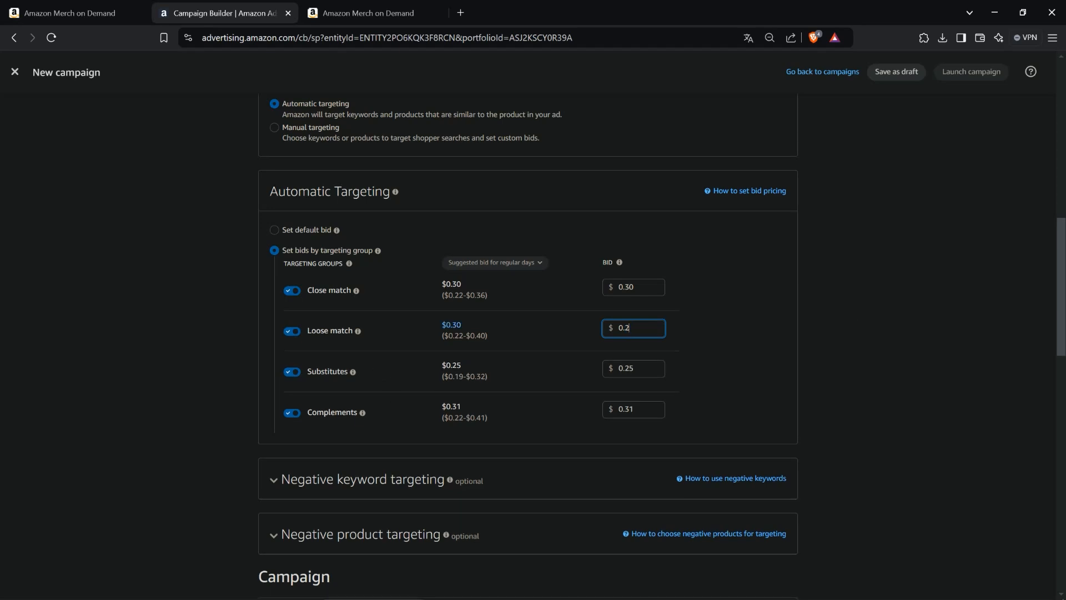
left_click(536, 375)
double_click(628, 369)
left_click(713, 392)
- Set the Complements targeting group bid to 0.30
mouse_move(362, 413)
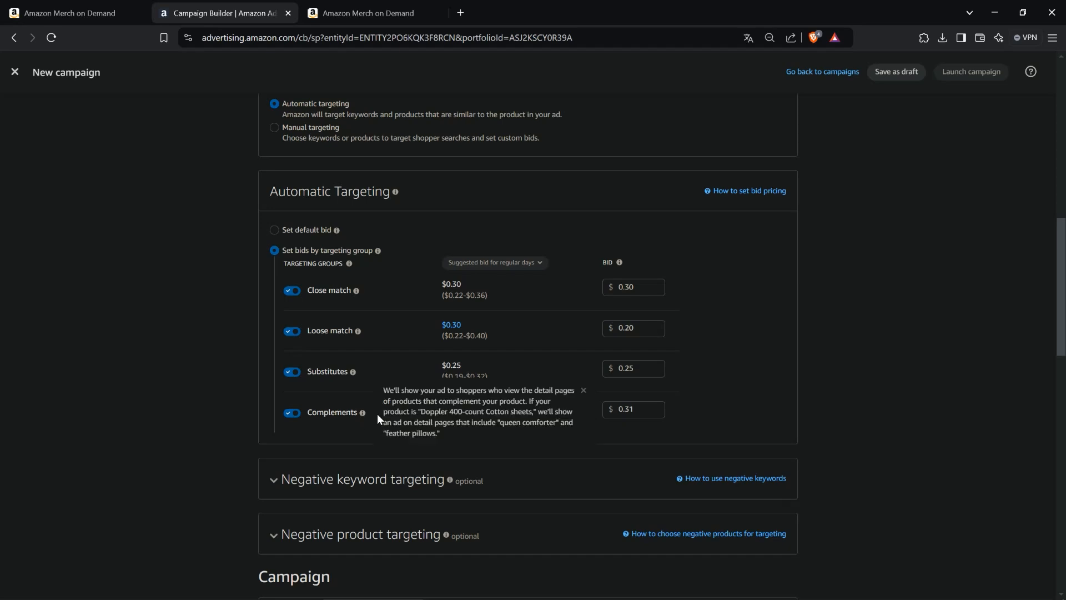
left_click(638, 410)
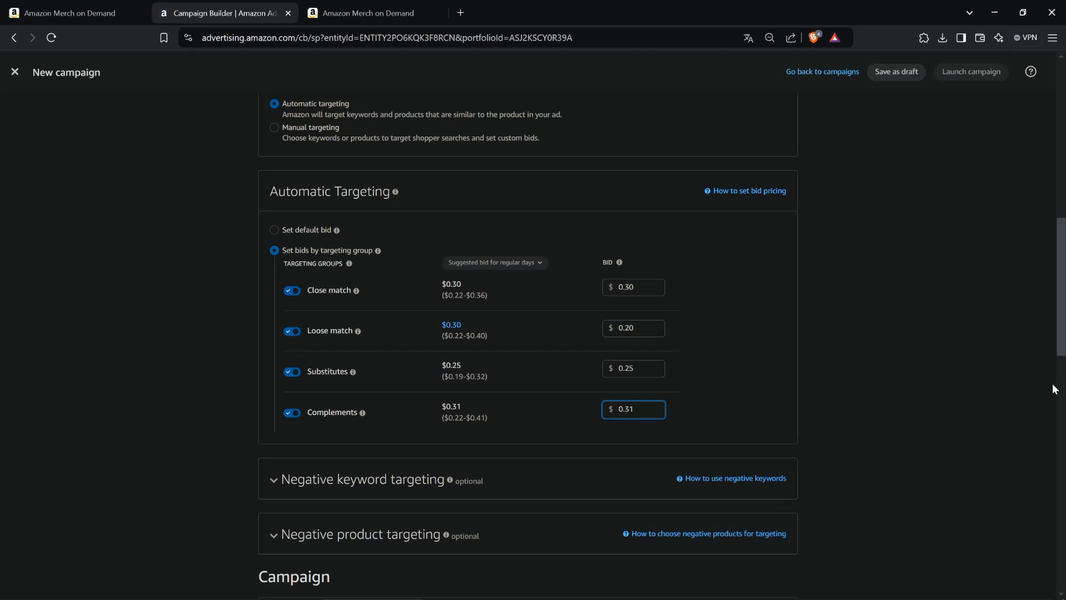
left_click(807, 333)
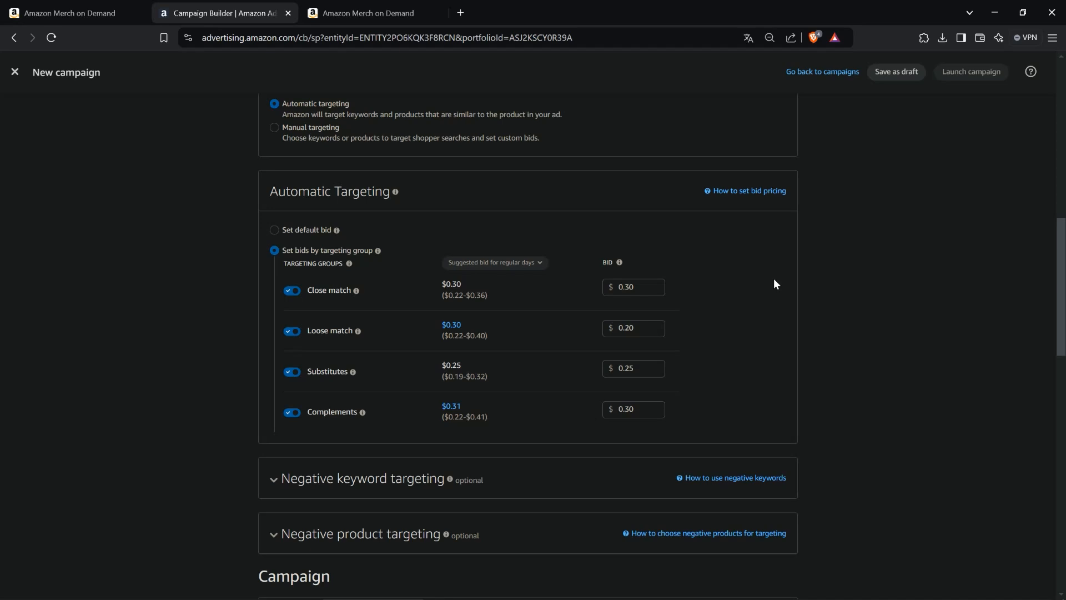
left_click(290, 414)
left_click(289, 414)
scroll(771, 241, "down", 3)
scroll(774, 234, "up", 4)
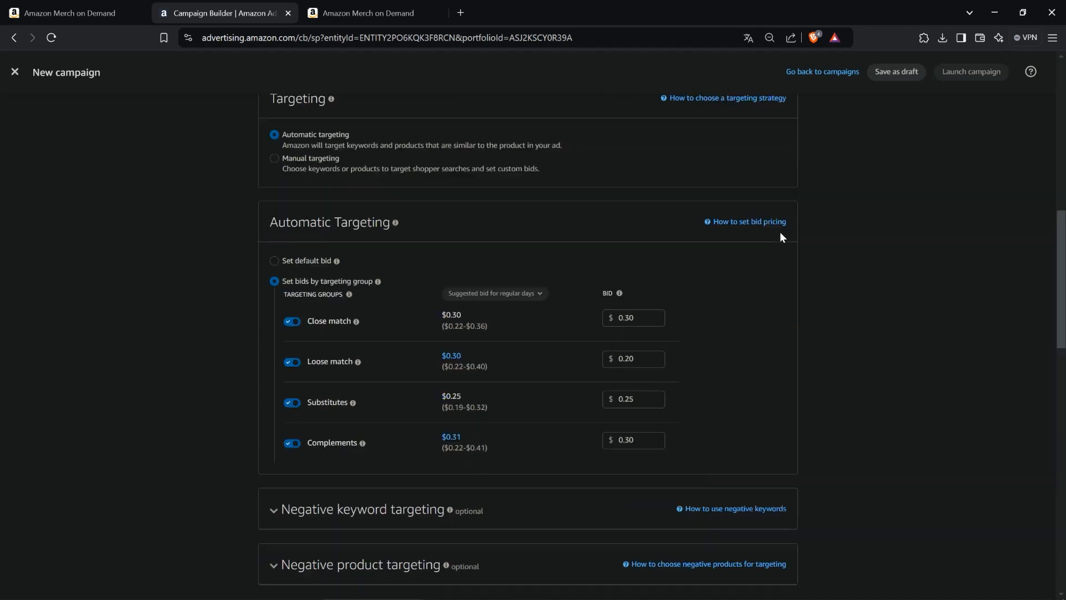
scroll(804, 235, "up", 2)
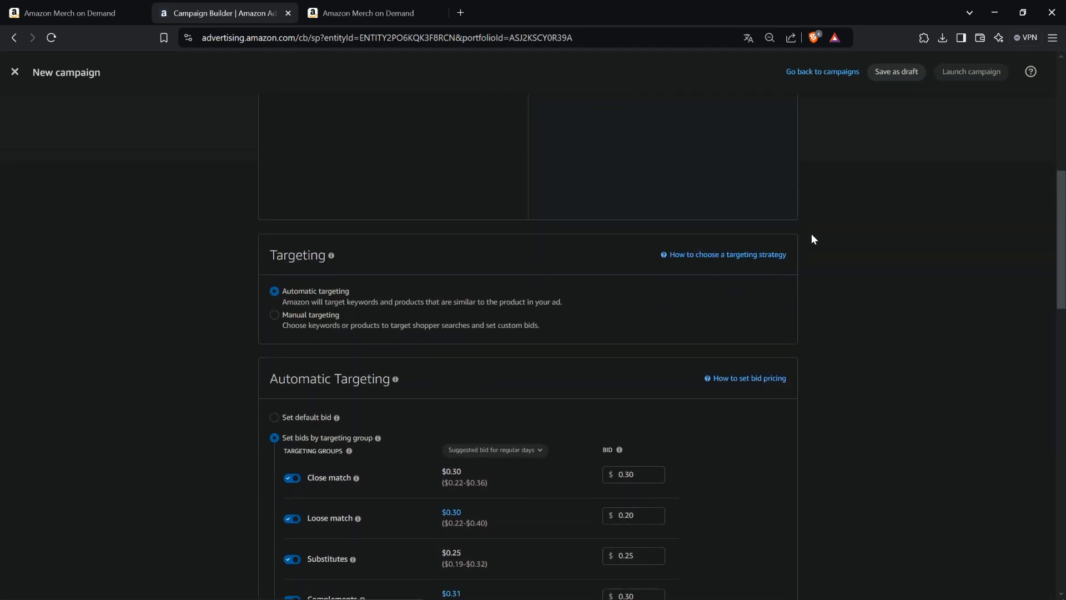
scroll(811, 234, "down", 2)
scroll(827, 247, "up", 8)
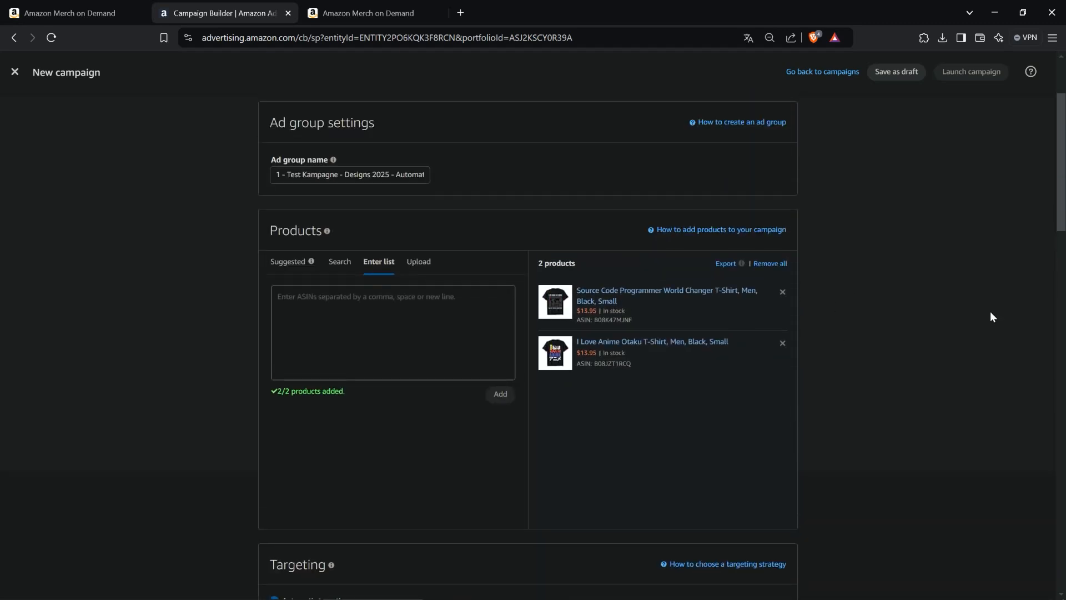
- Switch to Notepad++ and highlight the Portfolio - Campaign - Ad Group - Product hierarchy line
left_click_drag(1065, 197, 447, 207)
left_click(324, 271)
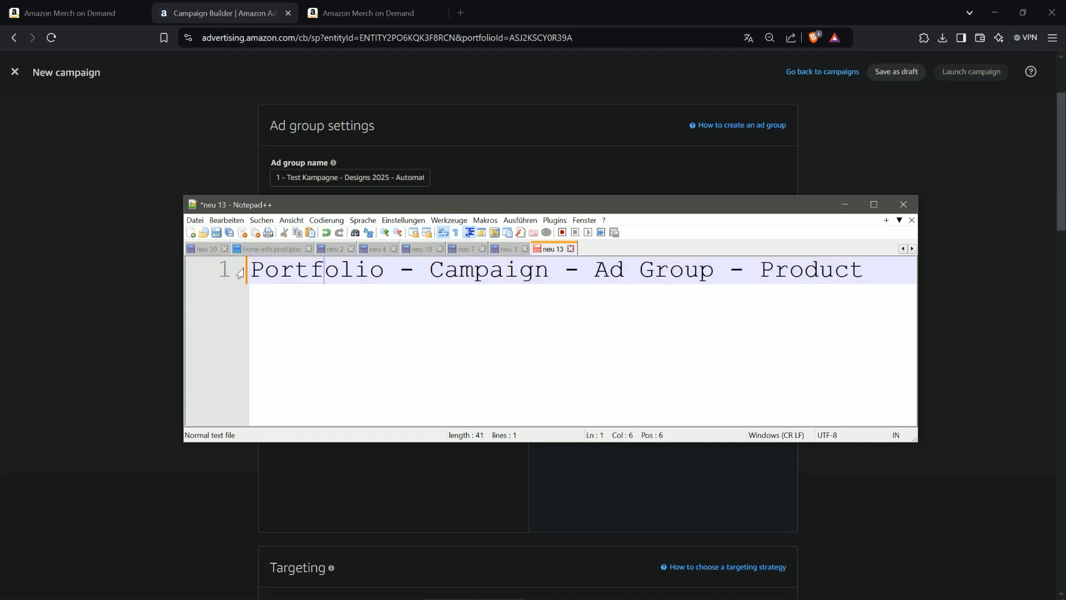
left_click_drag(249, 270, 866, 270)
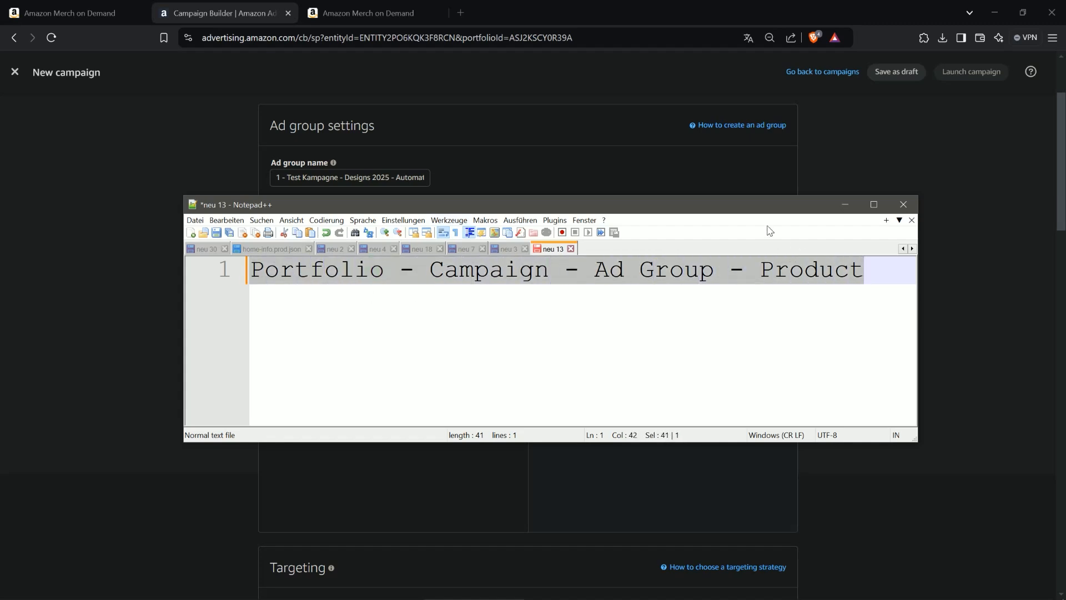
left_click_drag(760, 216, 1065, 227)
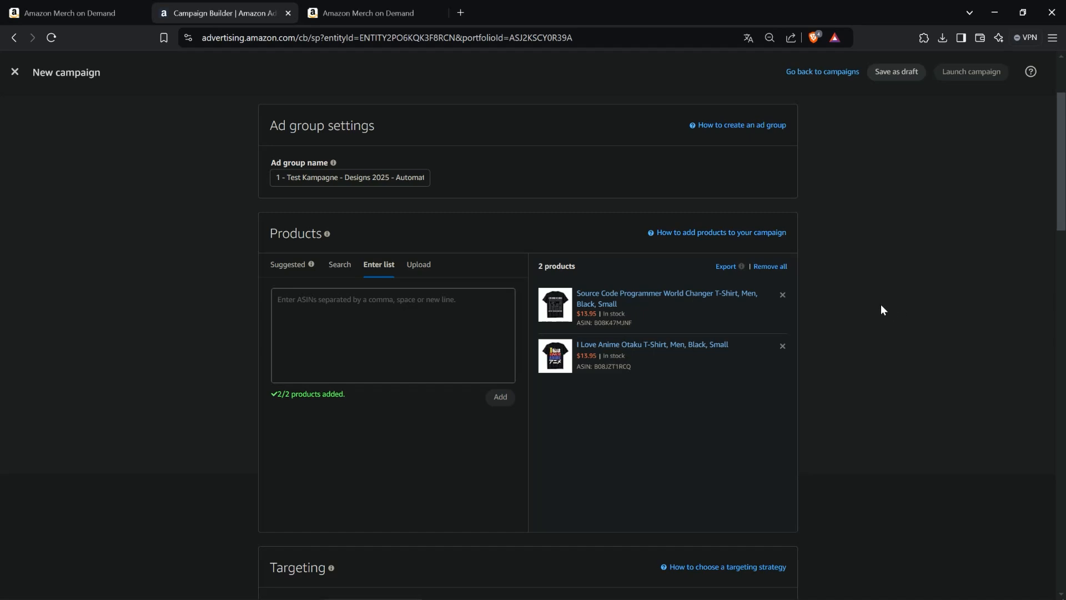
- Save the automatic campaign as a draft
scroll(858, 278, "down", 20)
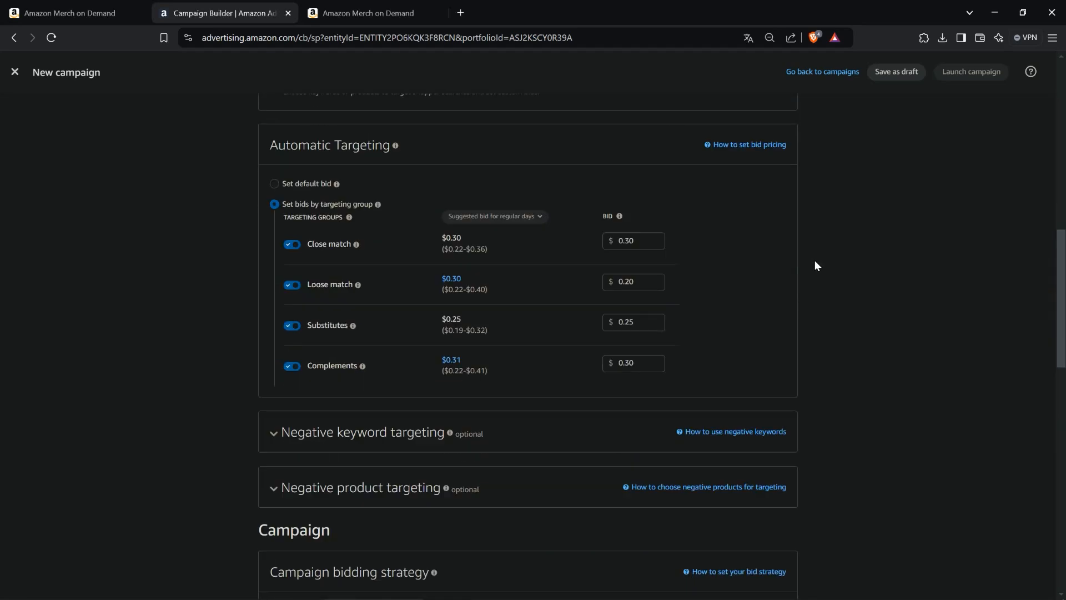
scroll(819, 266, "down", 1)
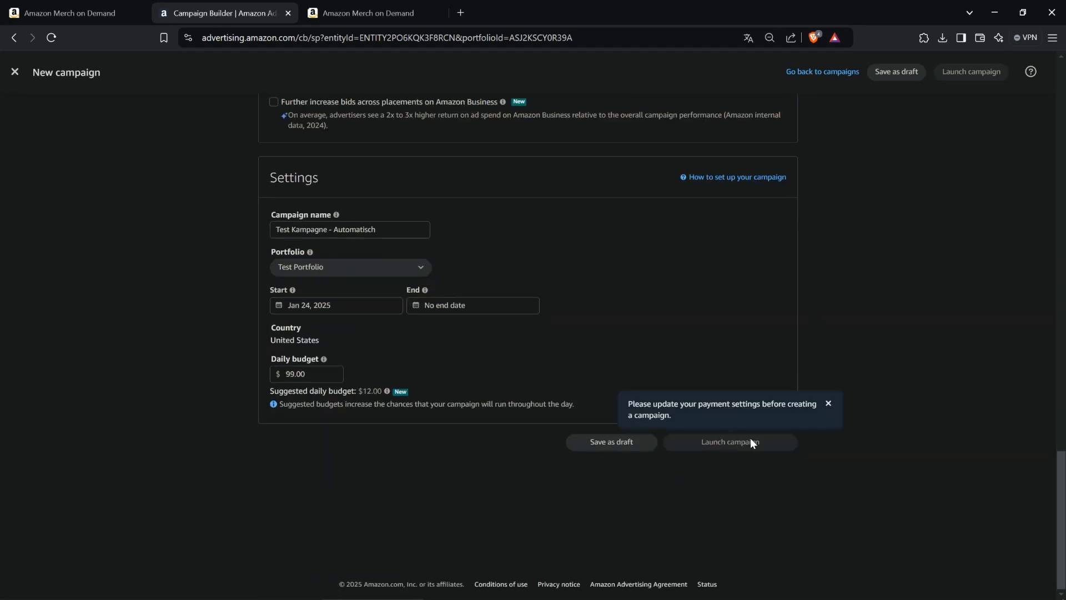
scroll(887, 440, "up", 2)
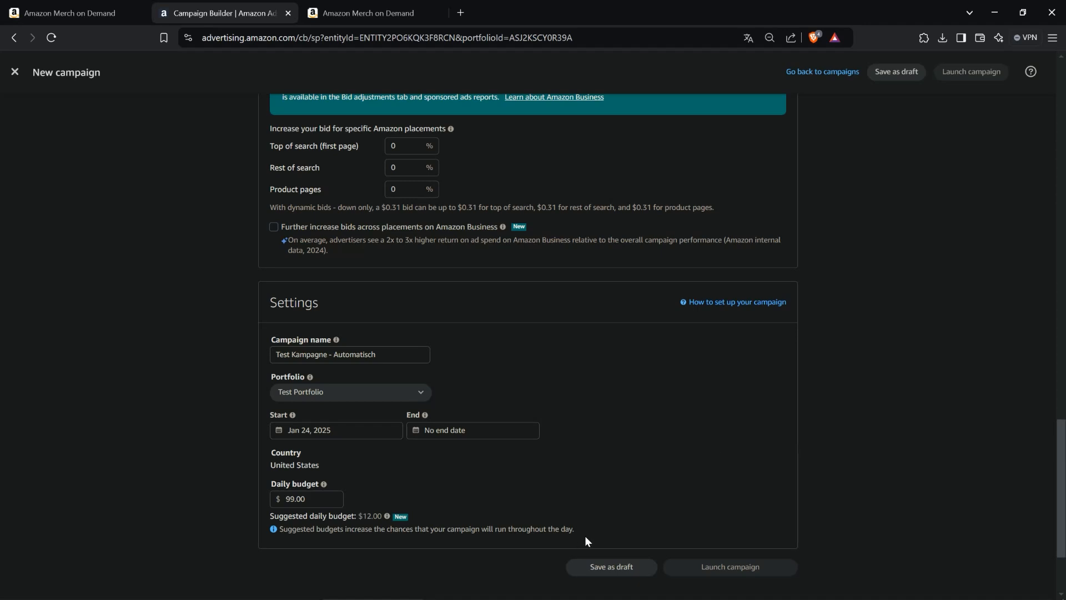
left_click(604, 569)
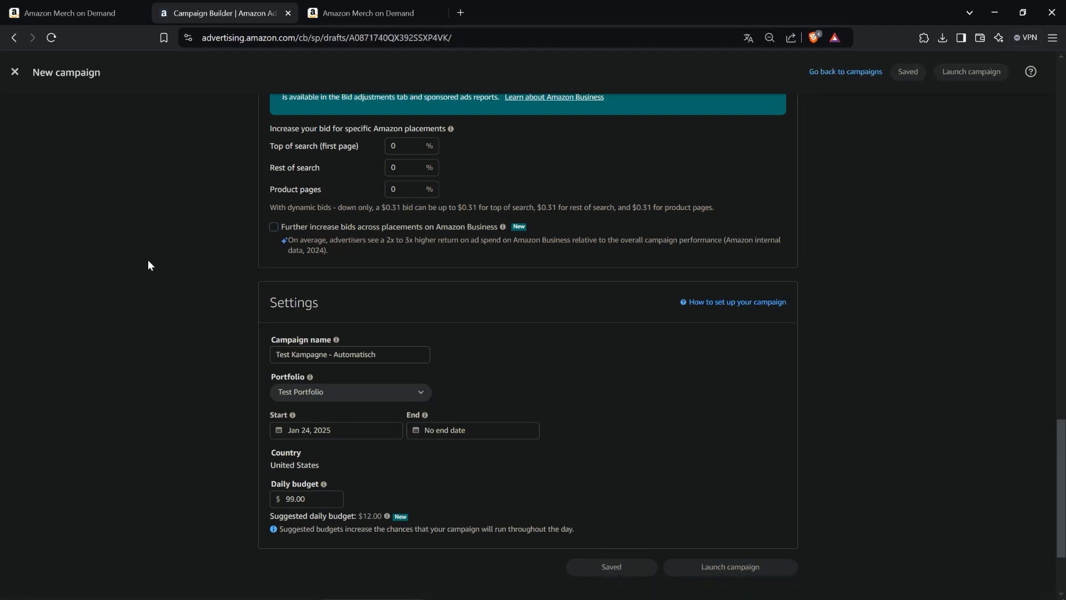
- Leave the campaign builder and open the Test Portfolio from the Campaign manager's portfolios list
left_click(16, 77)
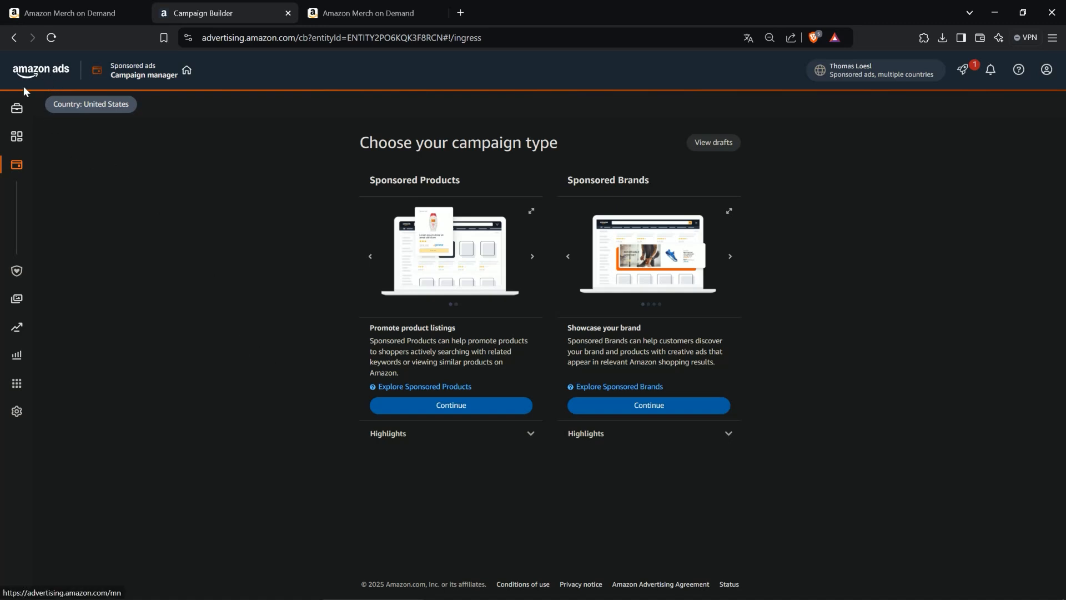
mouse_move(20, 106)
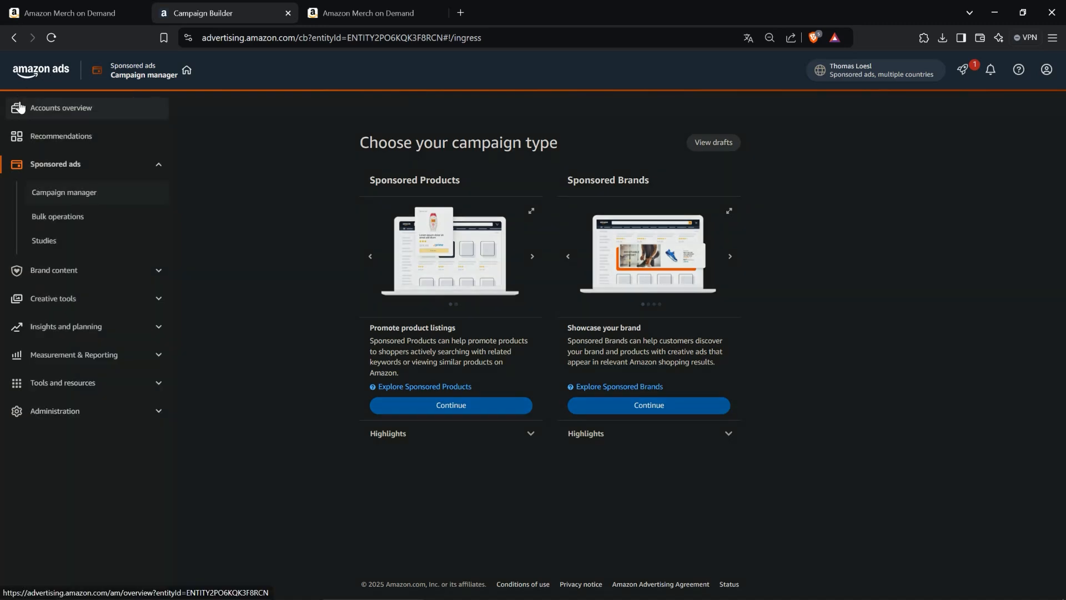
left_click(76, 193)
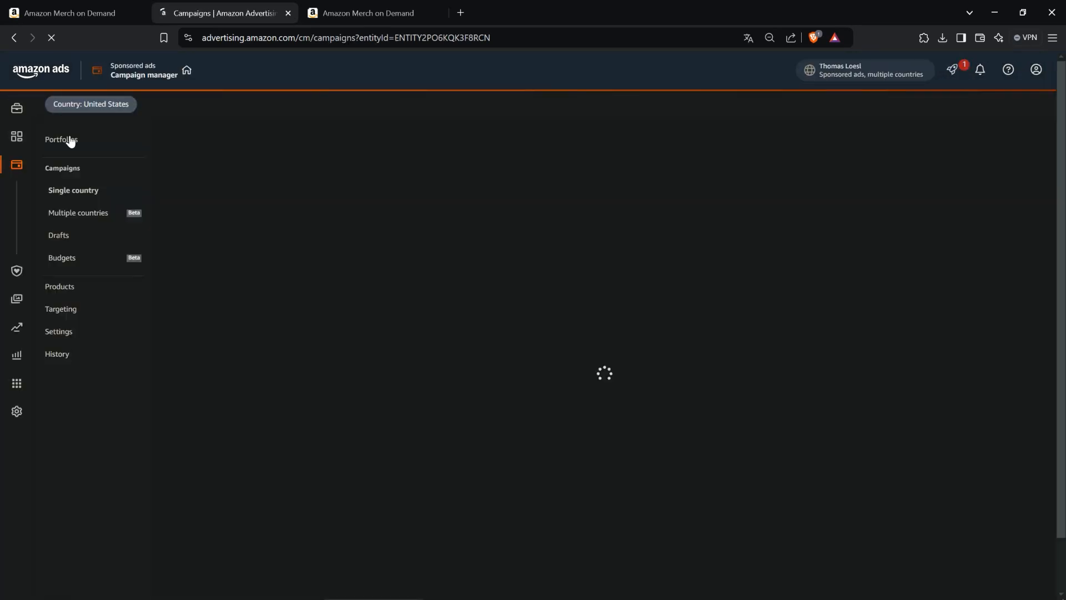
left_click(69, 143)
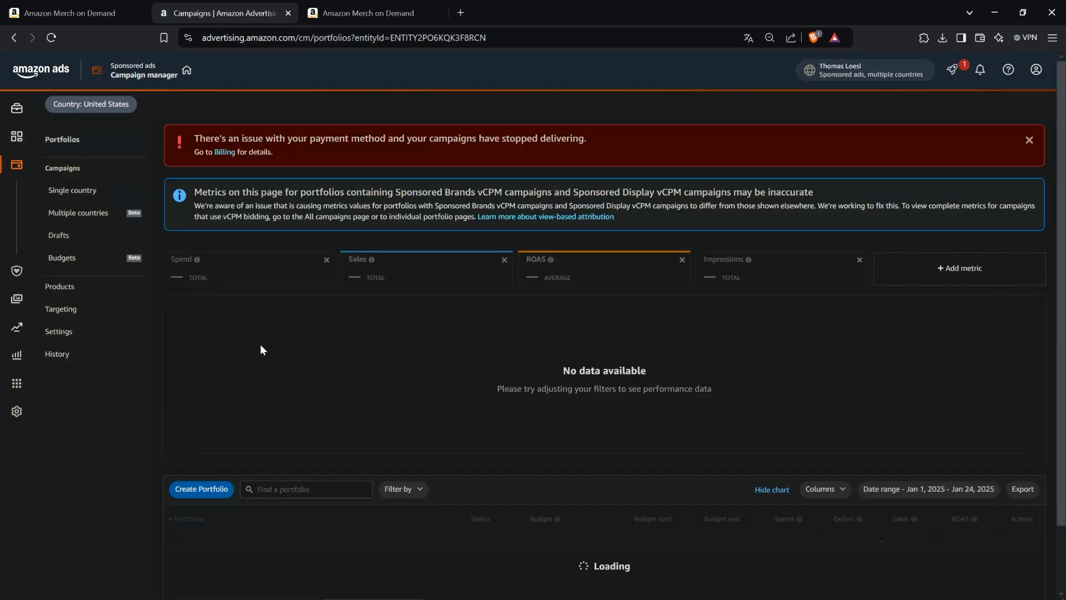
scroll(166, 383, "down", 3)
left_click(189, 466)
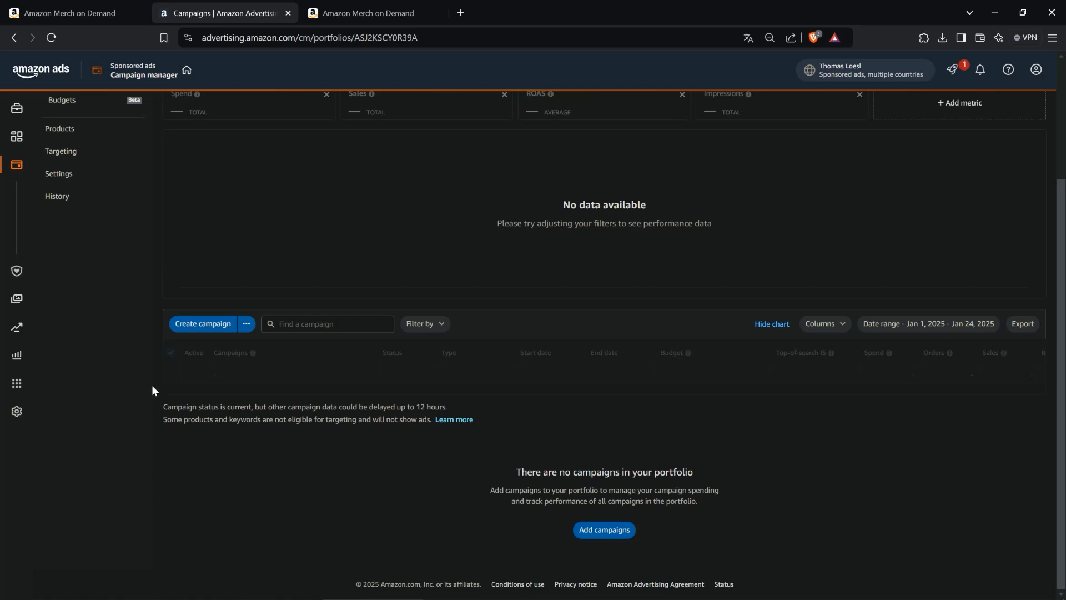
- Start creating a new Sponsored Products campaign inside the portfolio
scroll(152, 383, "up", 3)
scroll(152, 383, "down", 3)
left_click(203, 324)
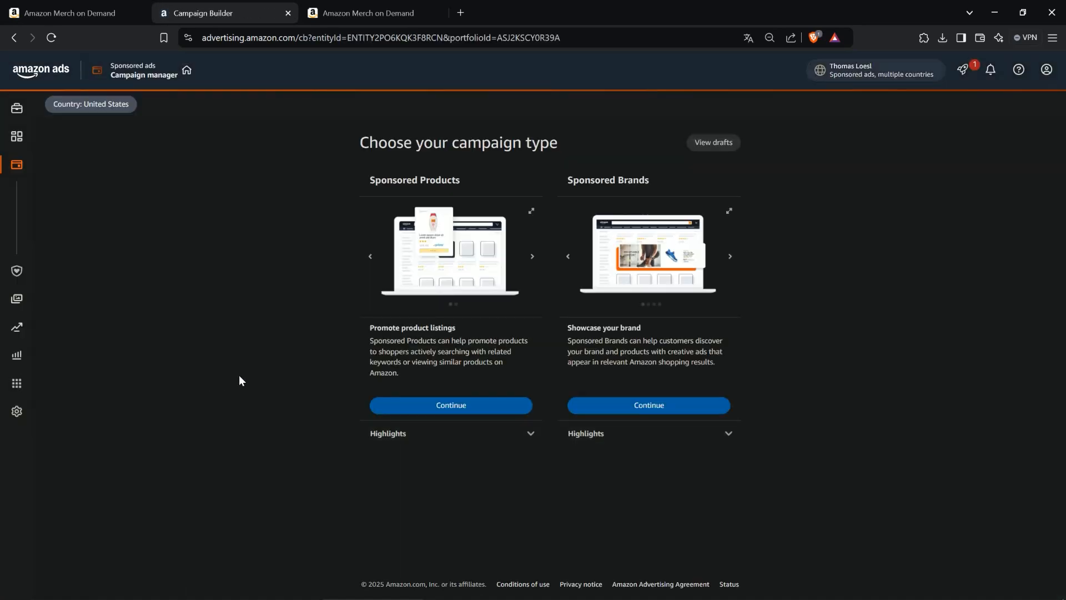
left_click(458, 405)
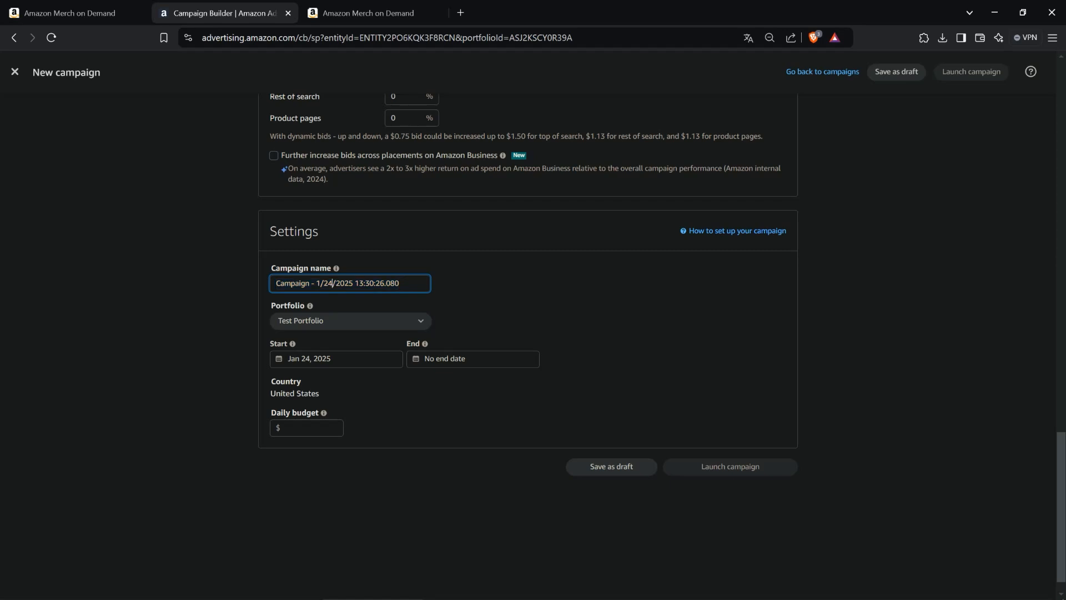
- Name the new campaign 2 - Test Kampagne - Manuell
type("2")
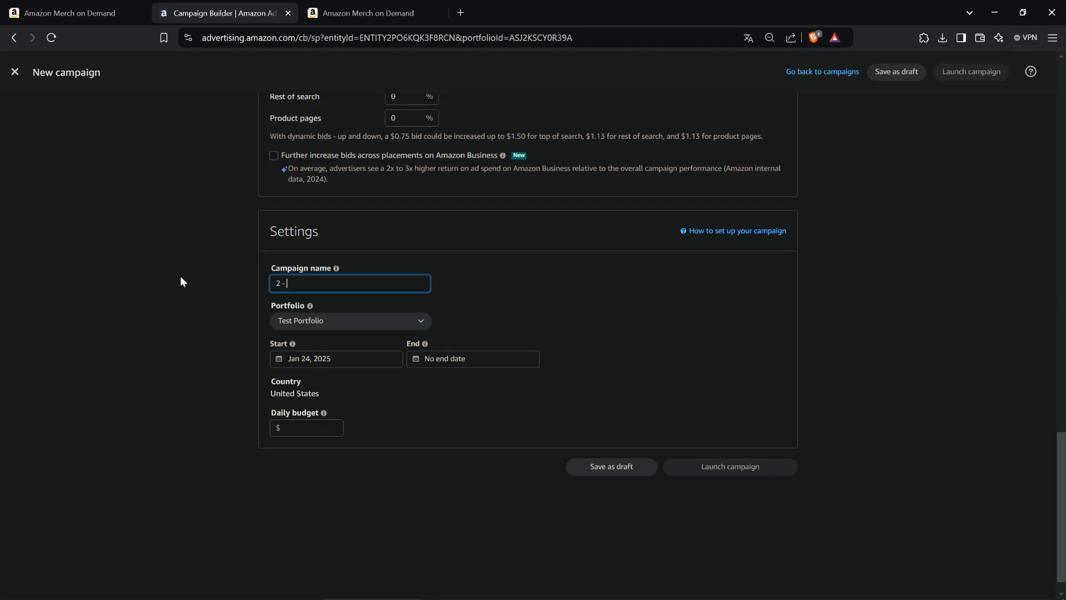
type(" - Test Kampagne - Manuell")
scroll(191, 321, "up", 1)
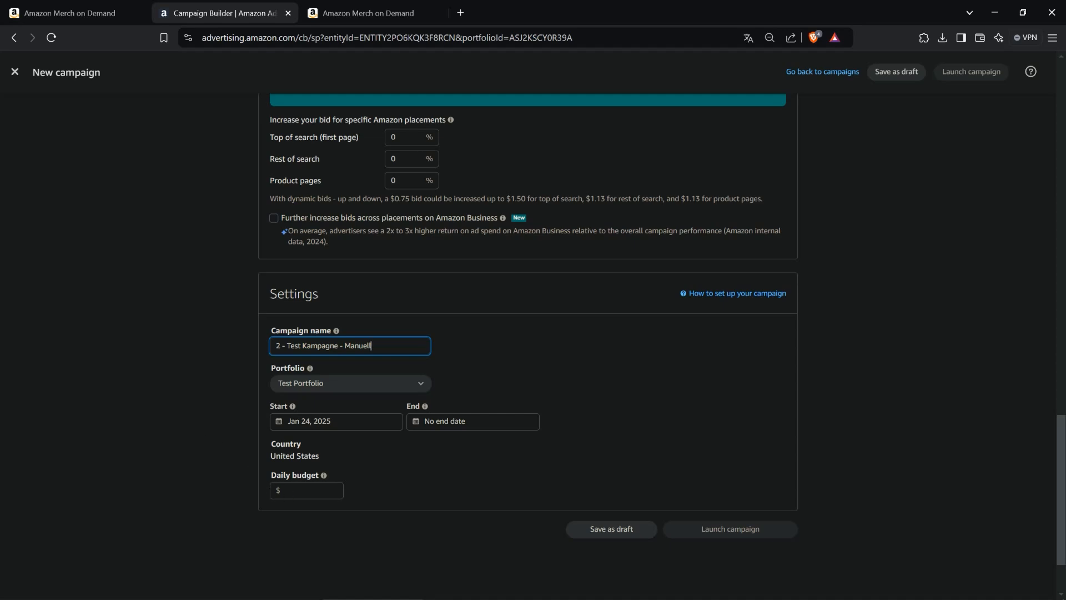
- Set the campaign's daily budget to $49
left_click(304, 490)
type("49")
left_click(190, 473)
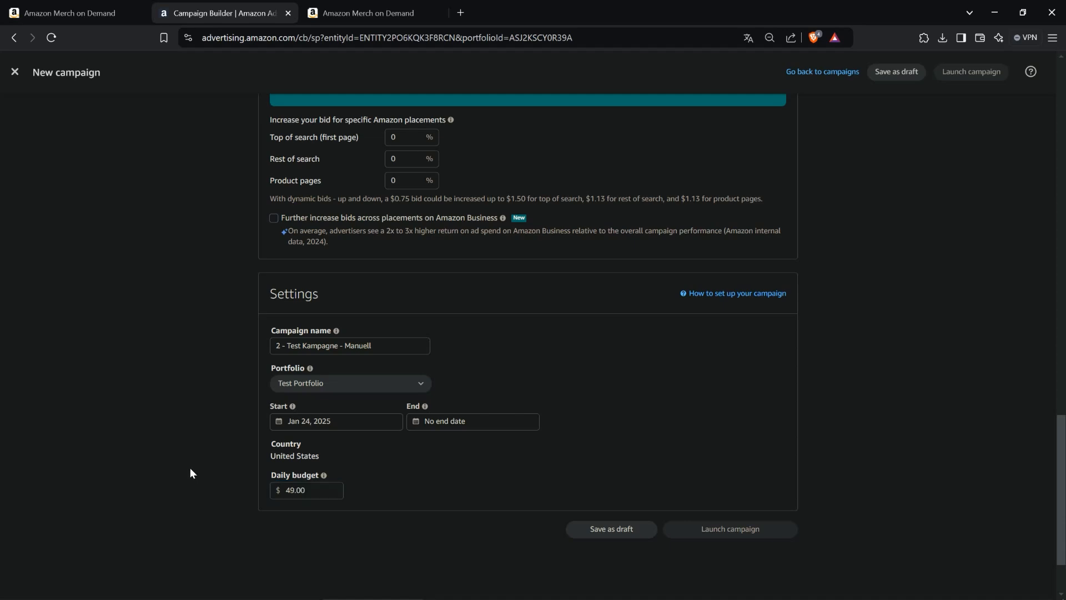
- Switch the campaign's targeting to Manual targeting
scroll(205, 457, "up", 3)
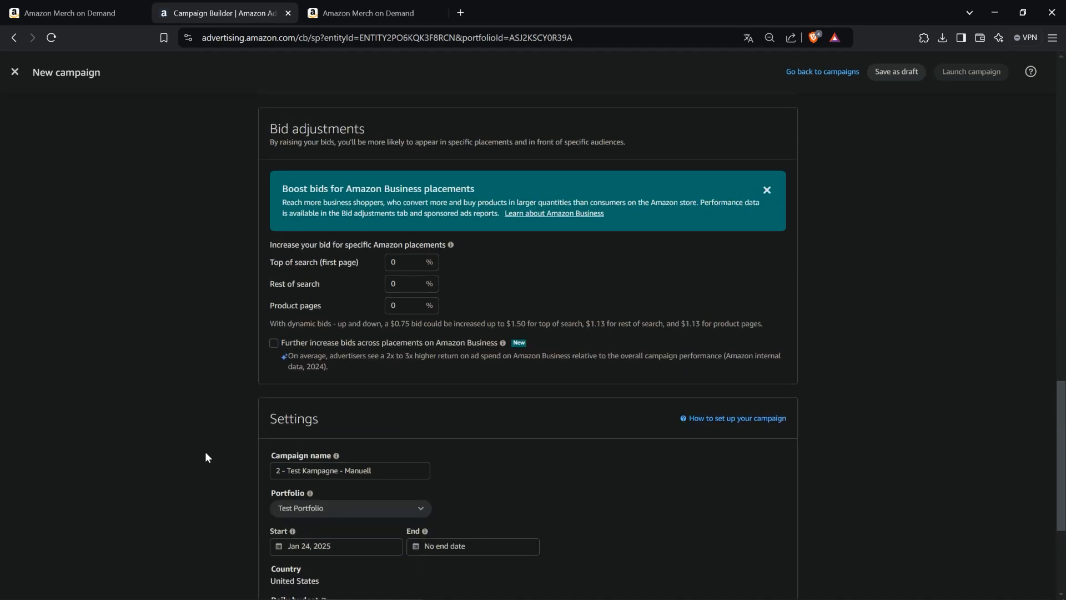
scroll(205, 456, "up", 12)
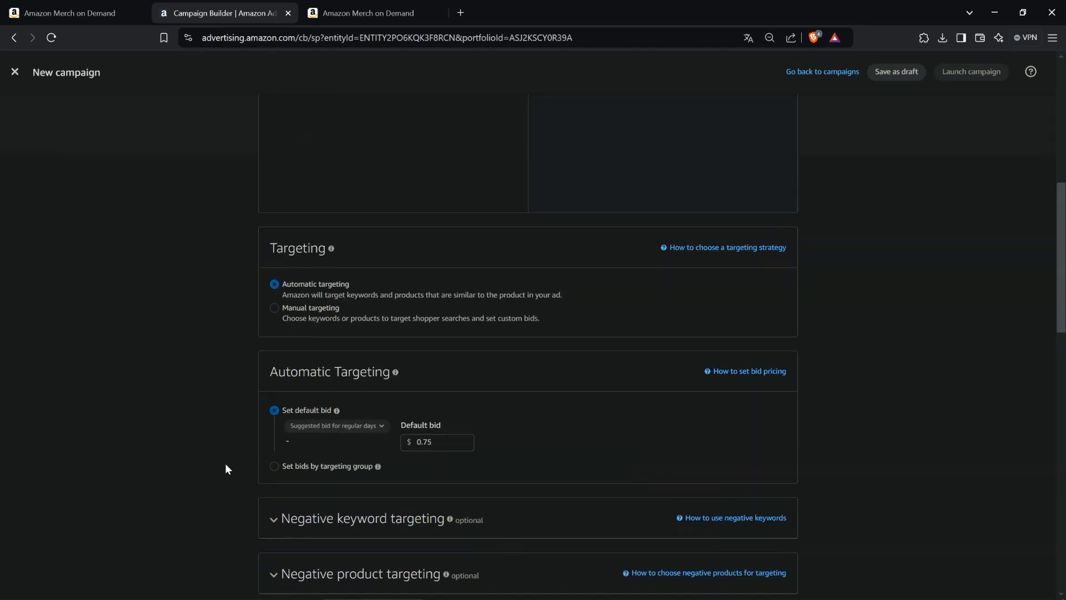
scroll(224, 463, "up", 8)
scroll(248, 453, "down", 6)
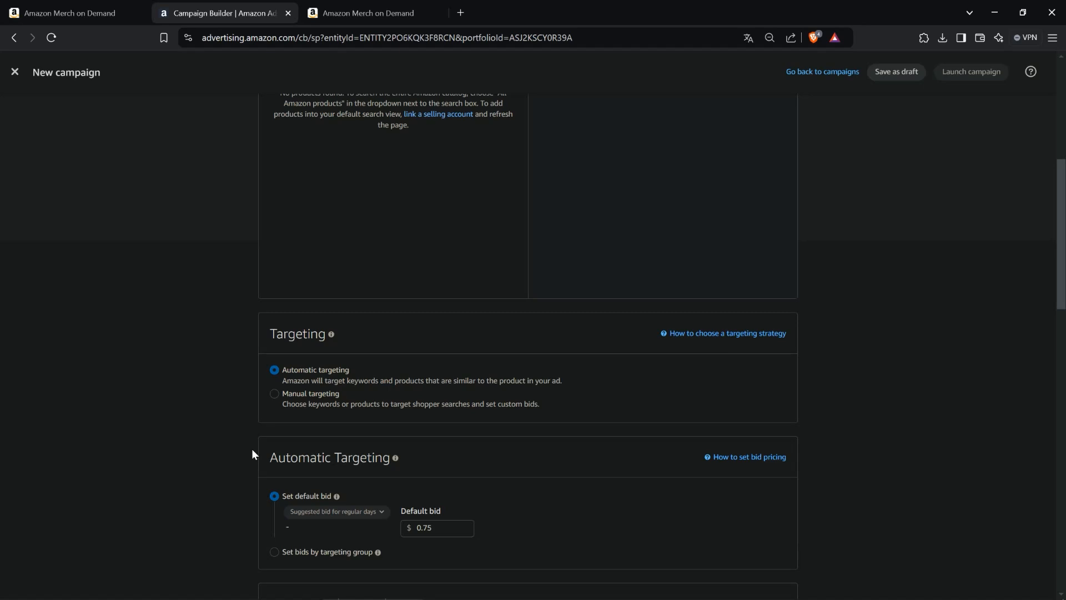
left_click(281, 400)
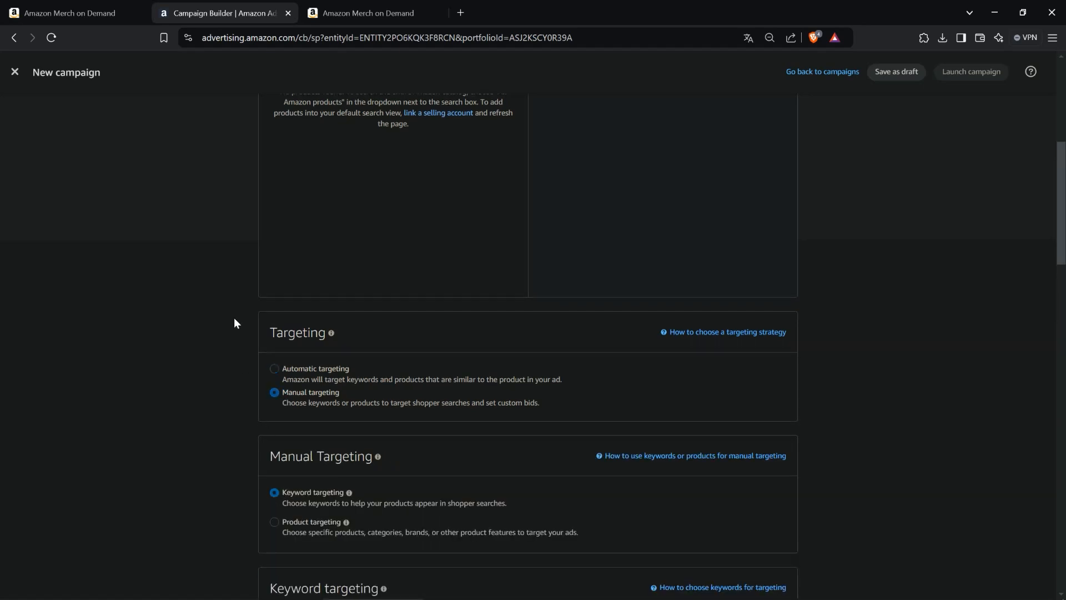
scroll(234, 319, "down", 15)
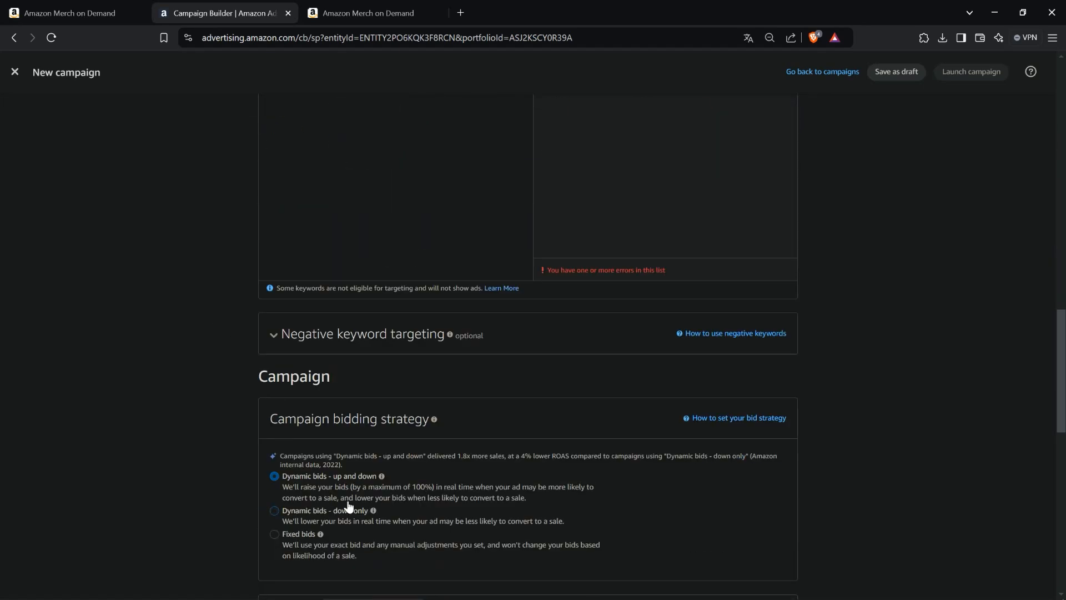
- Choose Dynamic bids - down only as the campaign bidding strategy
scroll(269, 429, "up", 14)
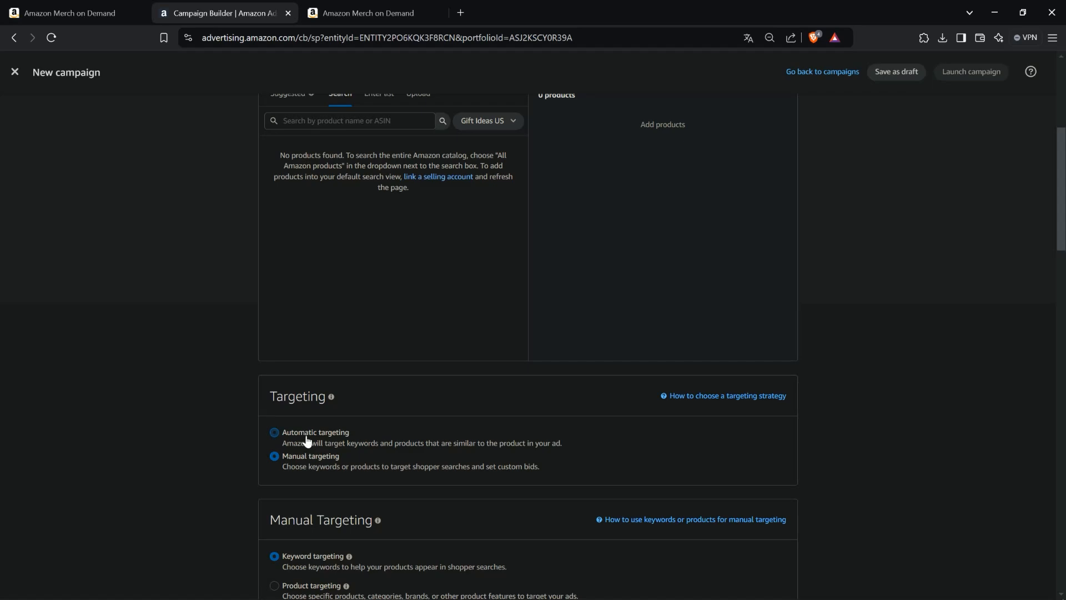
scroll(245, 442, "down", 14)
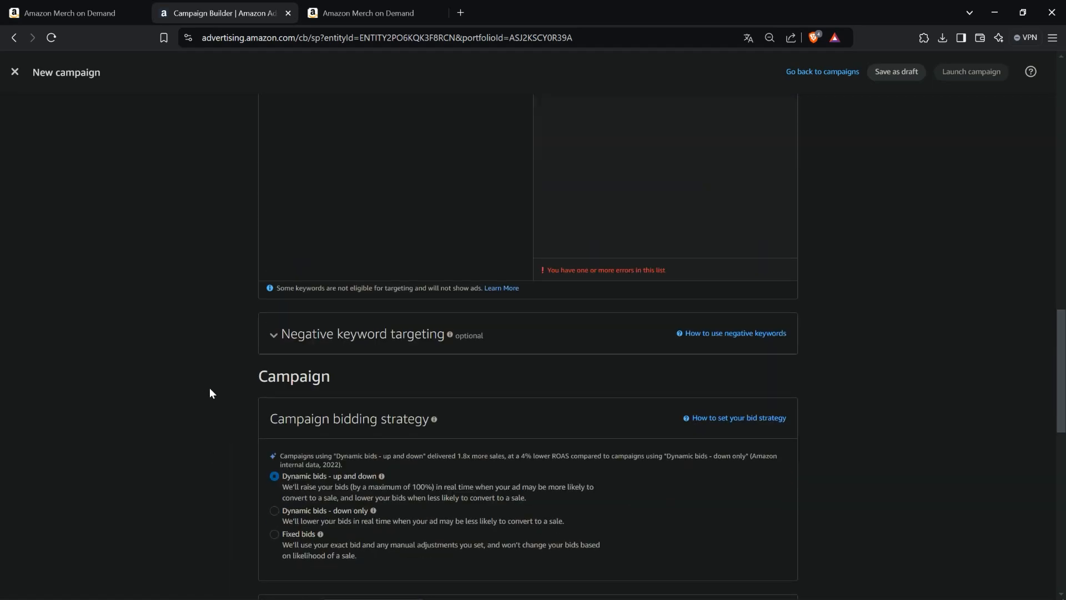
scroll(267, 418, "down", 6)
scroll(261, 412, "up", 2)
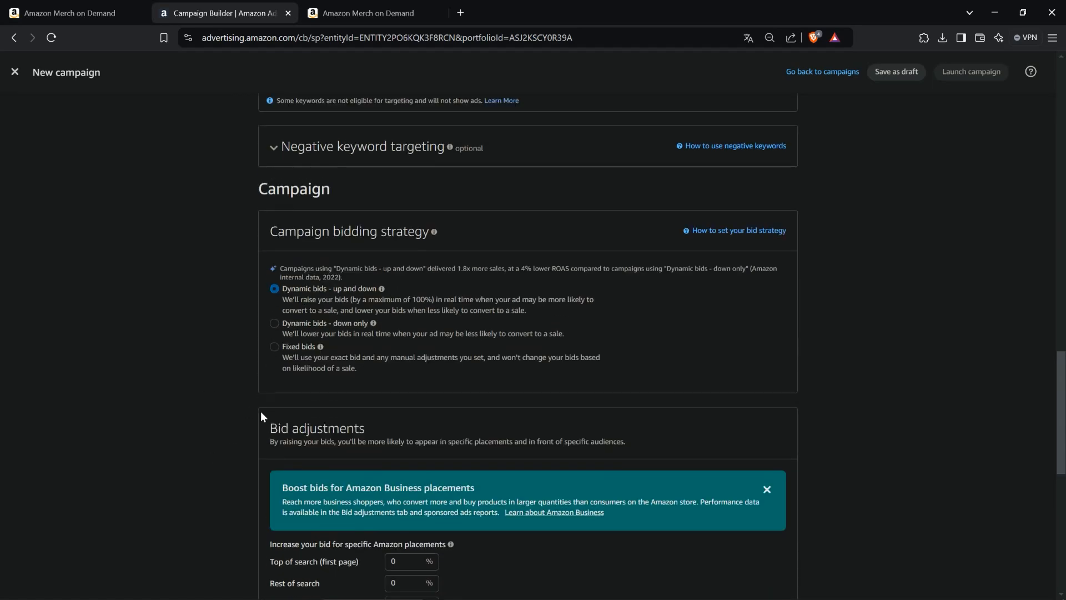
left_click_drag(299, 333, 299, 322)
left_click(301, 325)
scroll(179, 329, "down", 3)
scroll(195, 328, "up", 9)
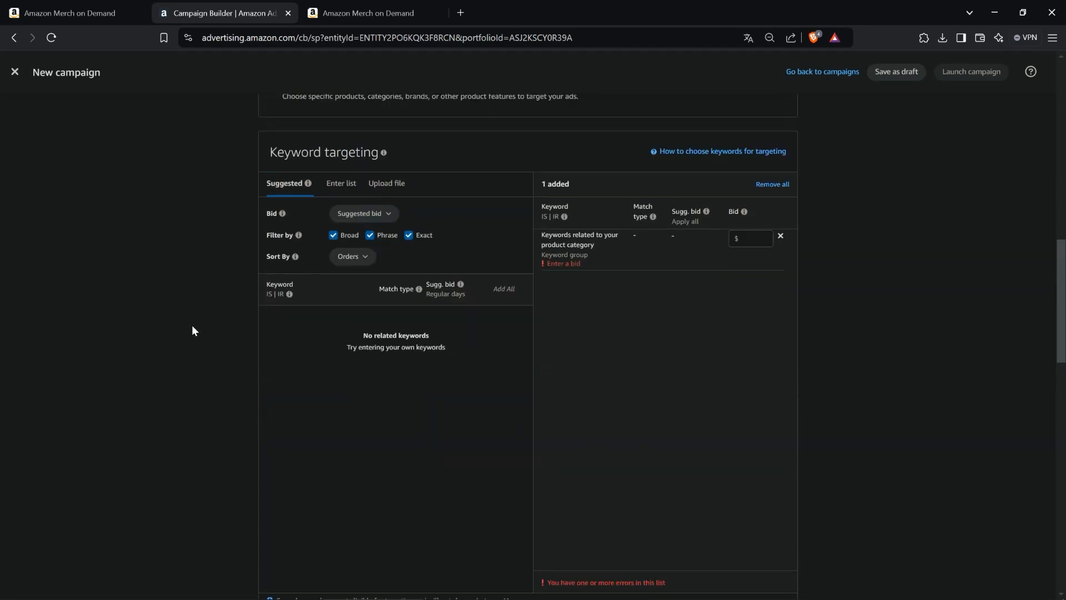
- Remove all entries from the added keyword targeting list
scroll(192, 330, "up", 4)
scroll(577, 457, "down", 1)
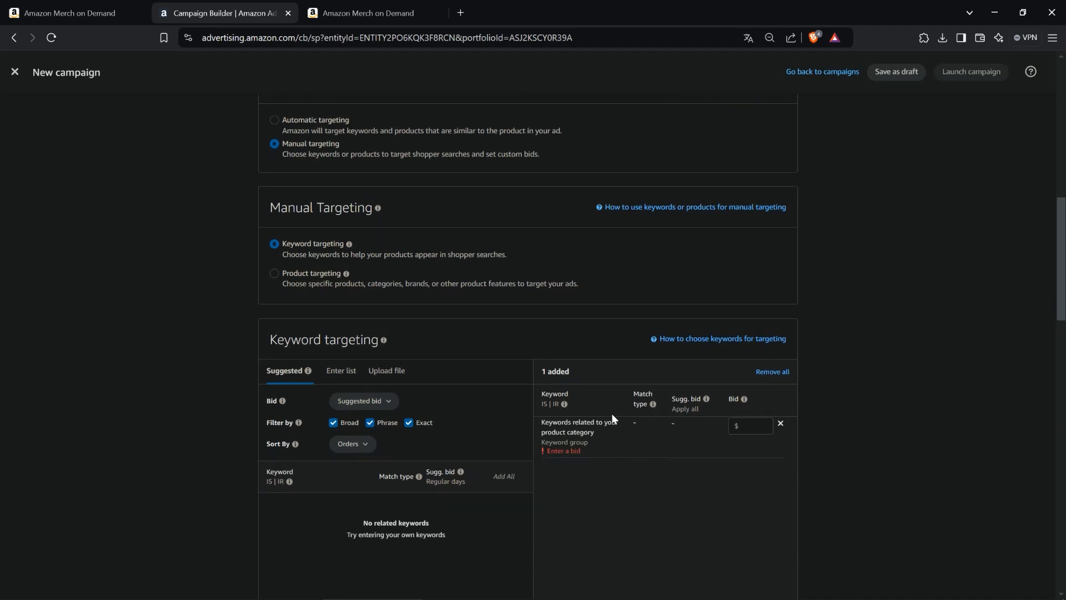
left_click(775, 372)
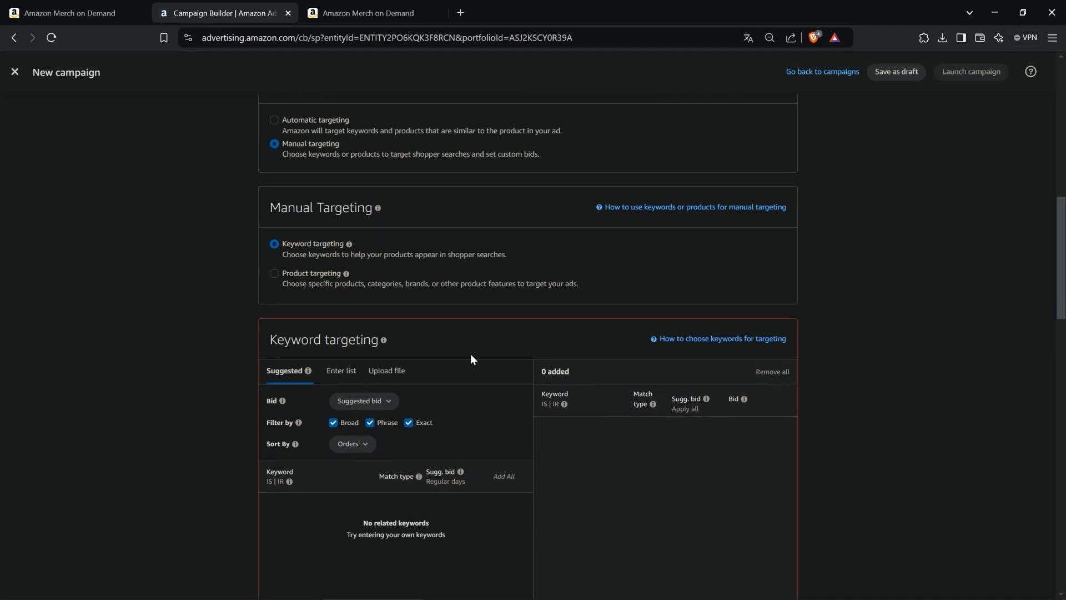
- Name the ad group 1 - Test Kampagne - Designs 2025 - Manuell - T_SHIRT, reusing the earlier name suggestion
scroll(430, 361, "up", 5)
scroll(427, 363, "up", 4)
left_click_drag(411, 303, 160, 305)
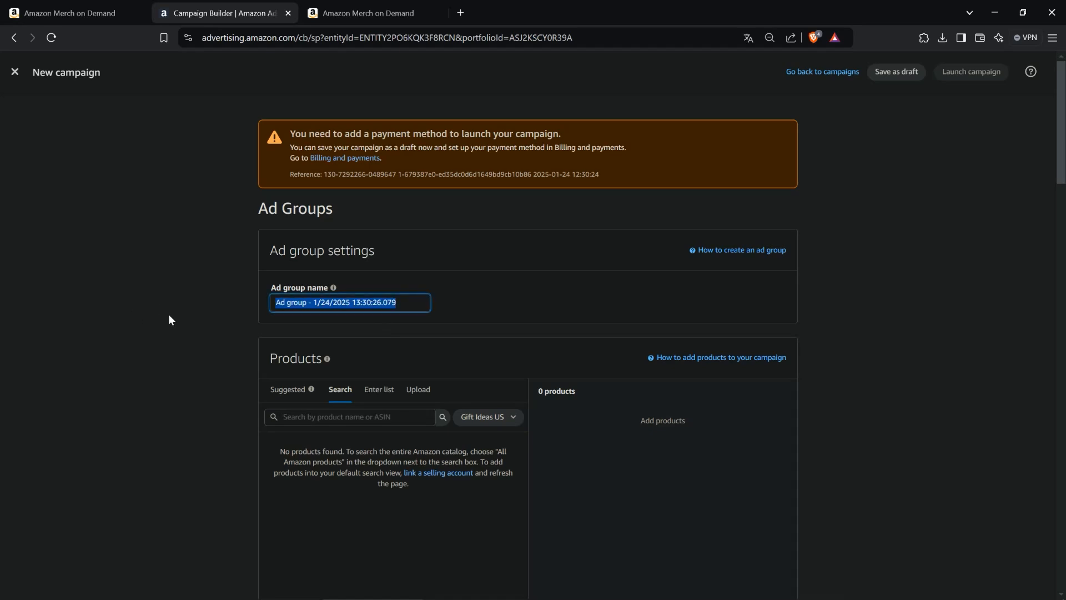
type("1 - Test")
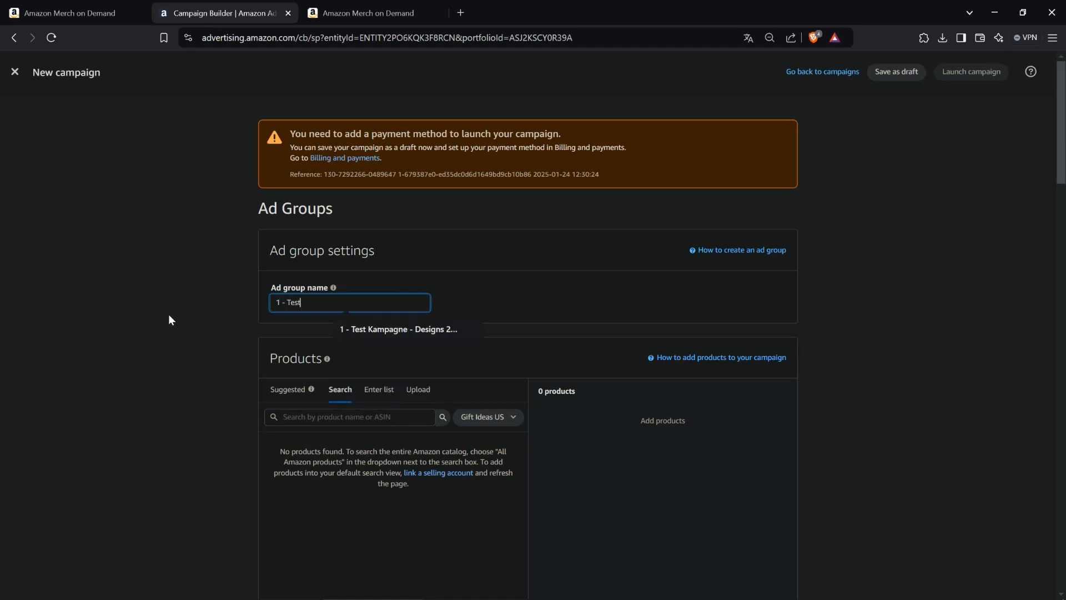
left_click(371, 326)
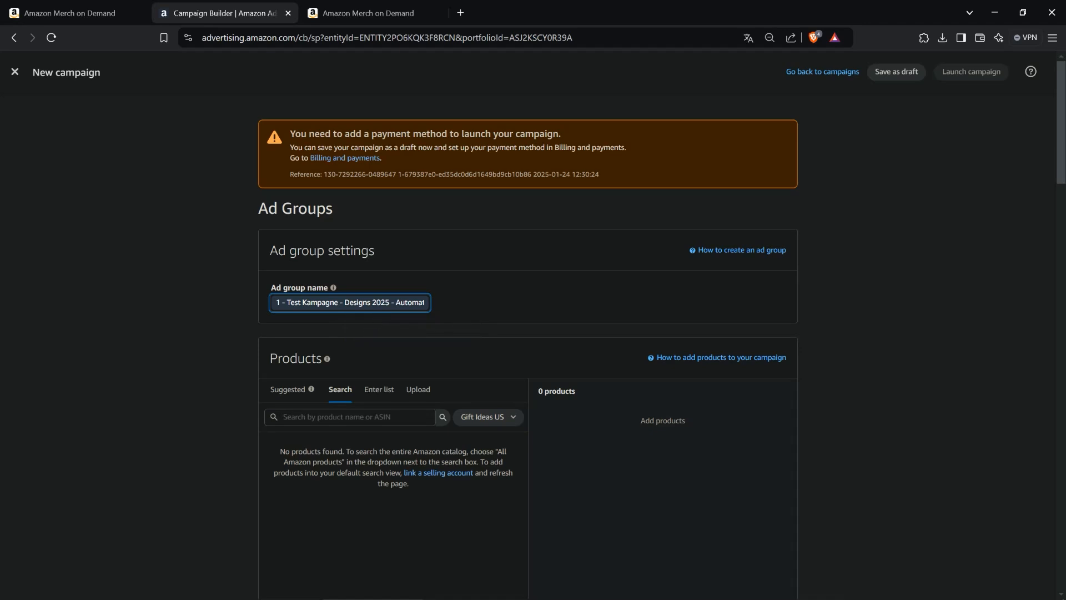
left_click_drag(360, 303, 482, 302)
left_click(356, 302)
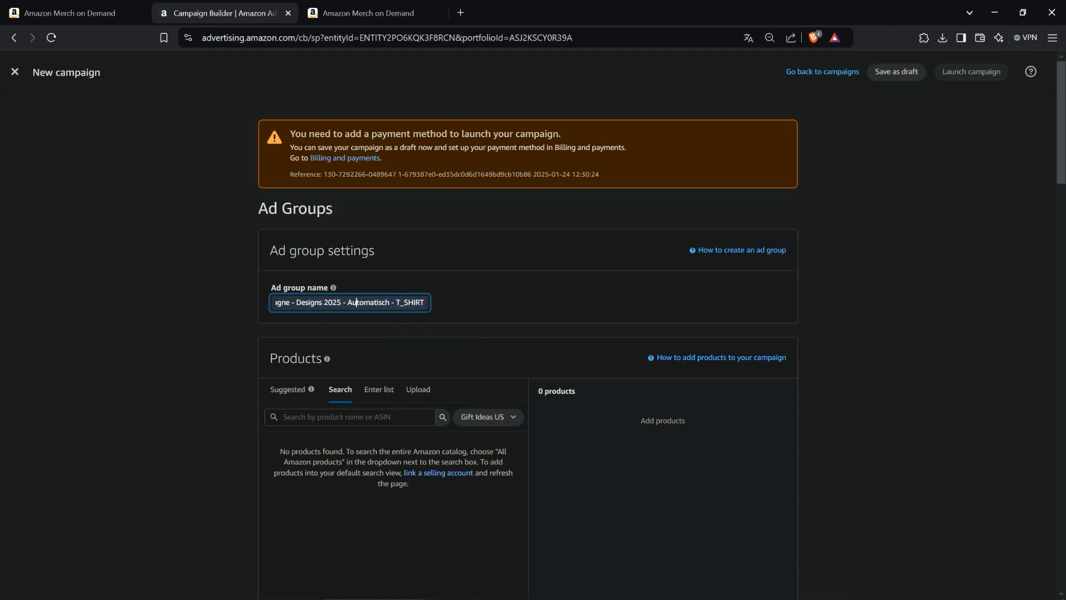
left_click_drag(370, 303, 348, 303)
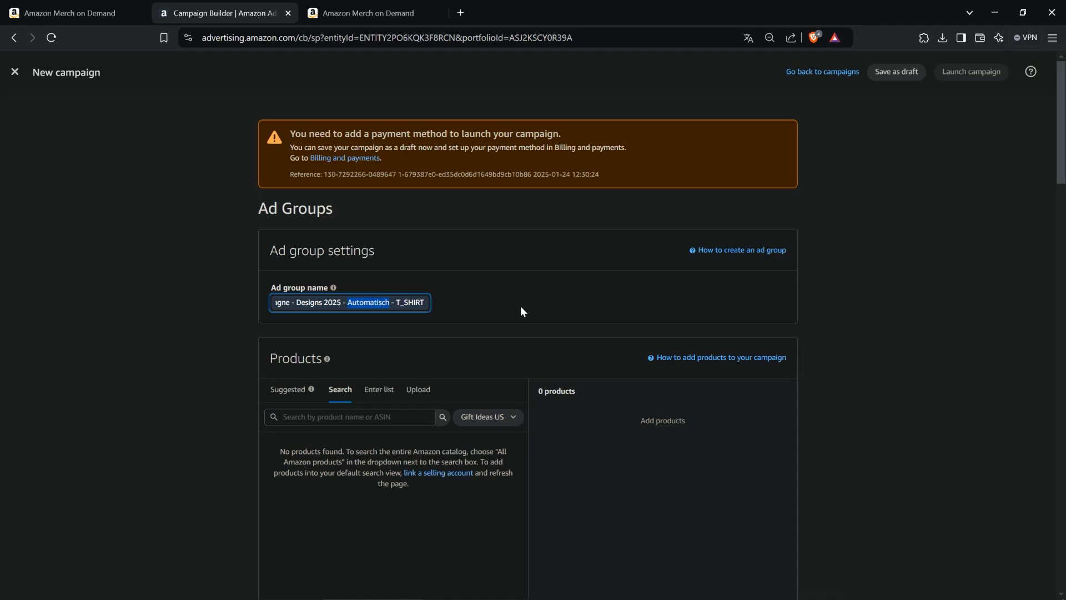
type("Manuell")
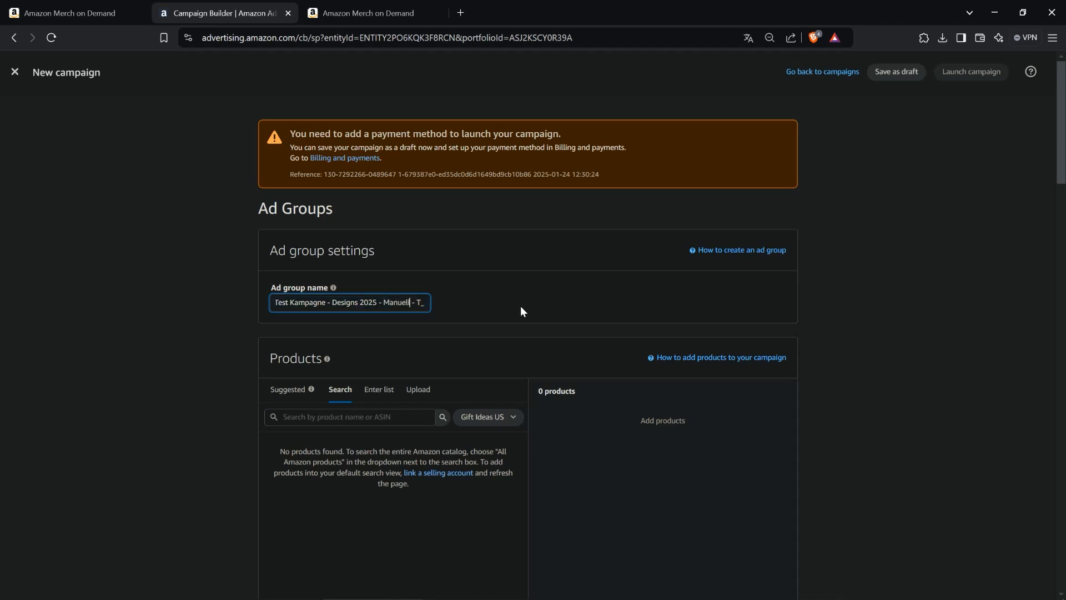
left_click(611, 285)
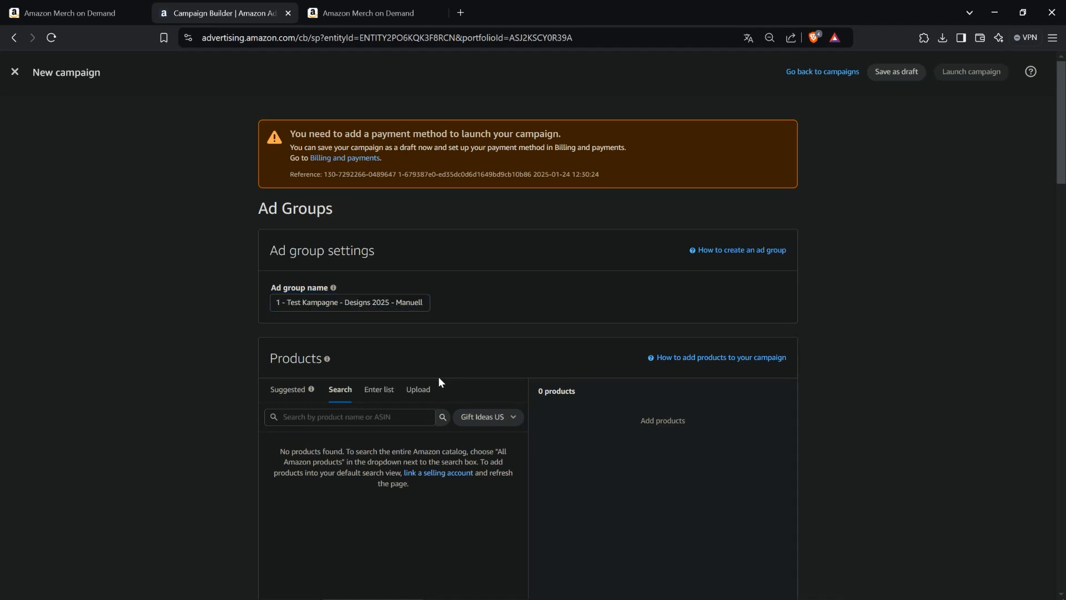
- Copy the ASINs of the two selected T-shirts from the Merch on Demand products table
left_click(379, 391)
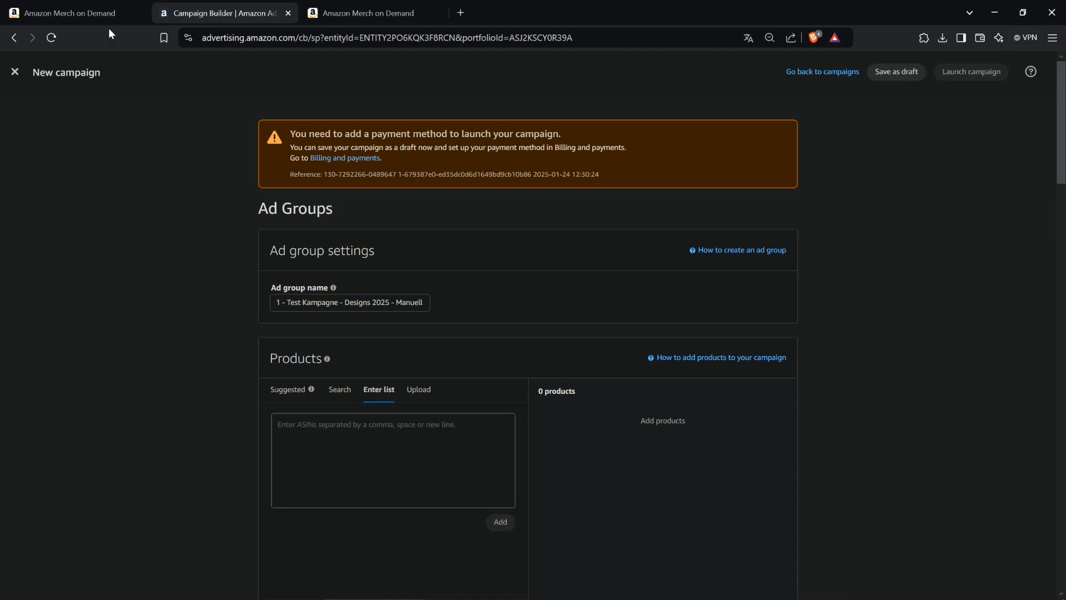
left_click(73, 16)
left_click(222, 12)
left_click(363, 15)
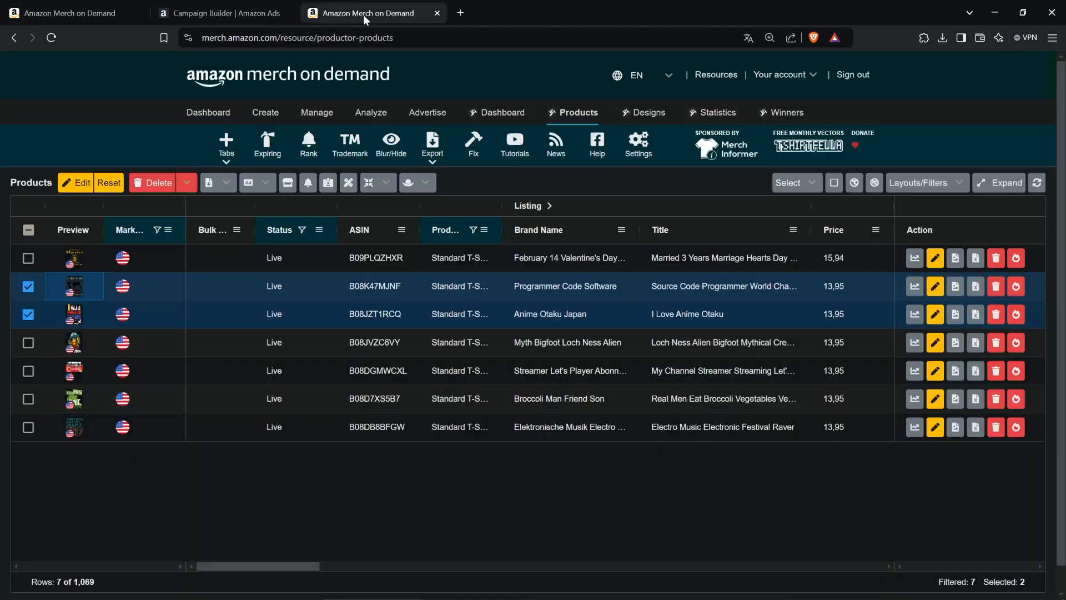
left_click(228, 188)
left_click(270, 321)
- Paste the ASINs B08K47MJNF and B08JZT1RCQ into the ad group's product list and add them
left_click(207, 8)
scroll(256, 282, "down", 2)
left_click(389, 397)
key("ctrl+v")
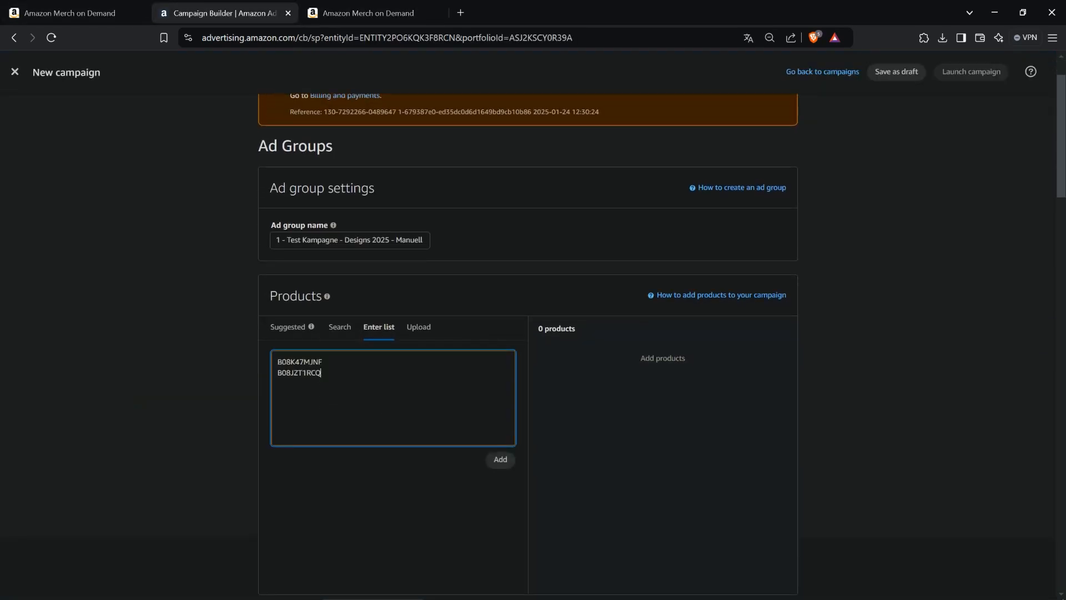
left_click(492, 458)
- Add the keyword test as a manual keyword list entry with broad, phrase and exact match types
scroll(175, 300, "down", 3)
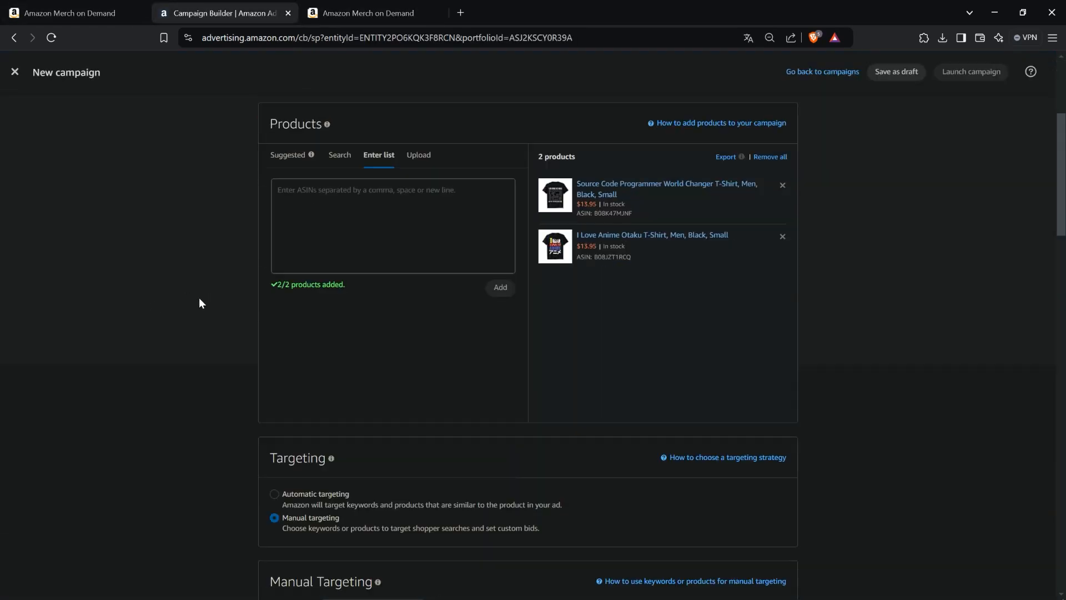
scroll(201, 300, "down", 5)
scroll(211, 299, "up", 2)
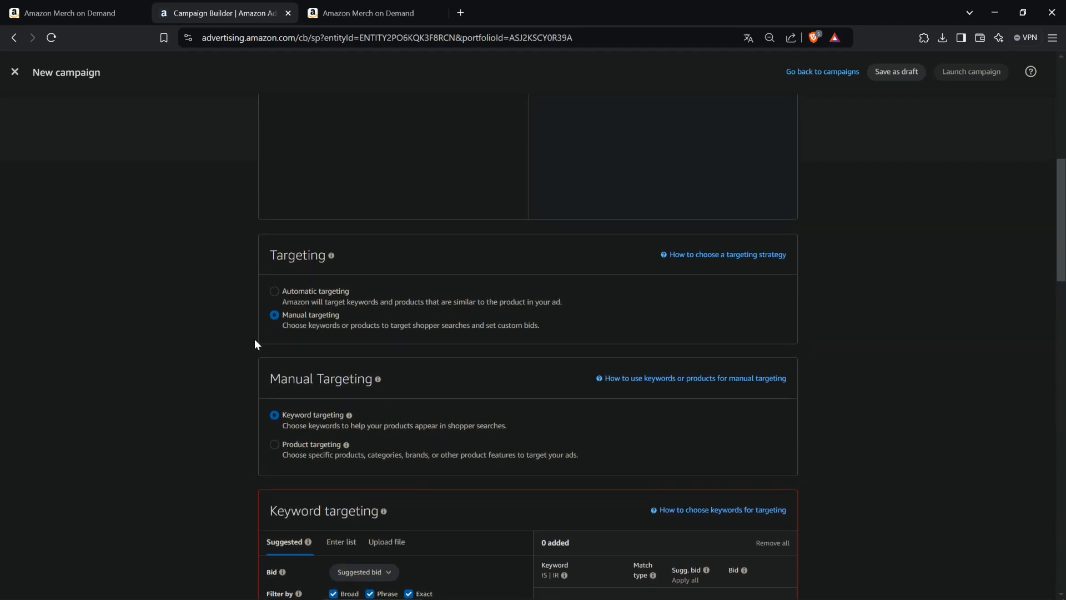
scroll(255, 339, "down", 2)
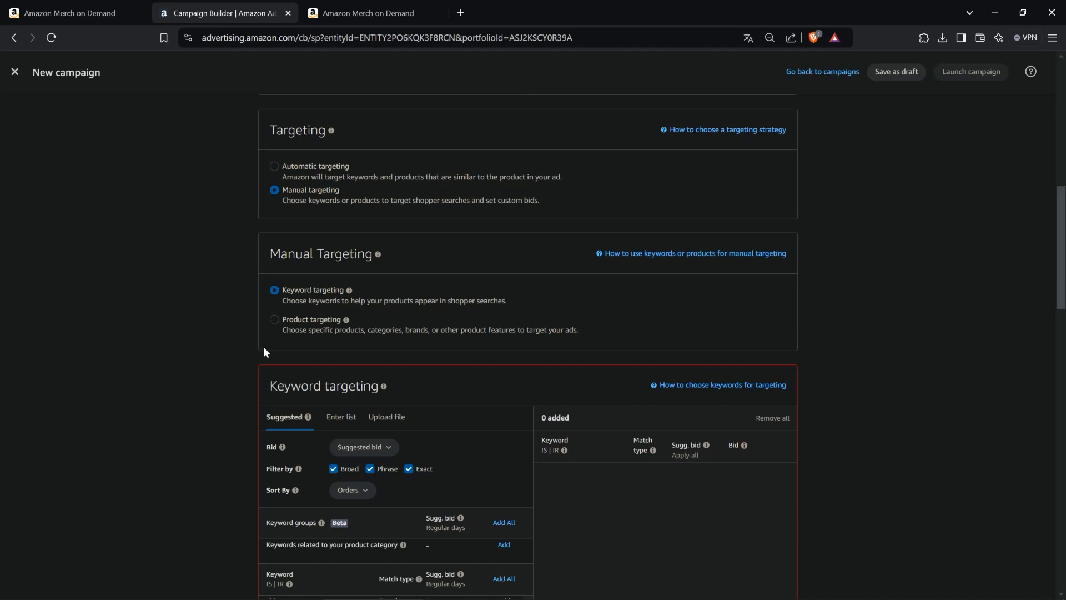
scroll(272, 355, "down", 1)
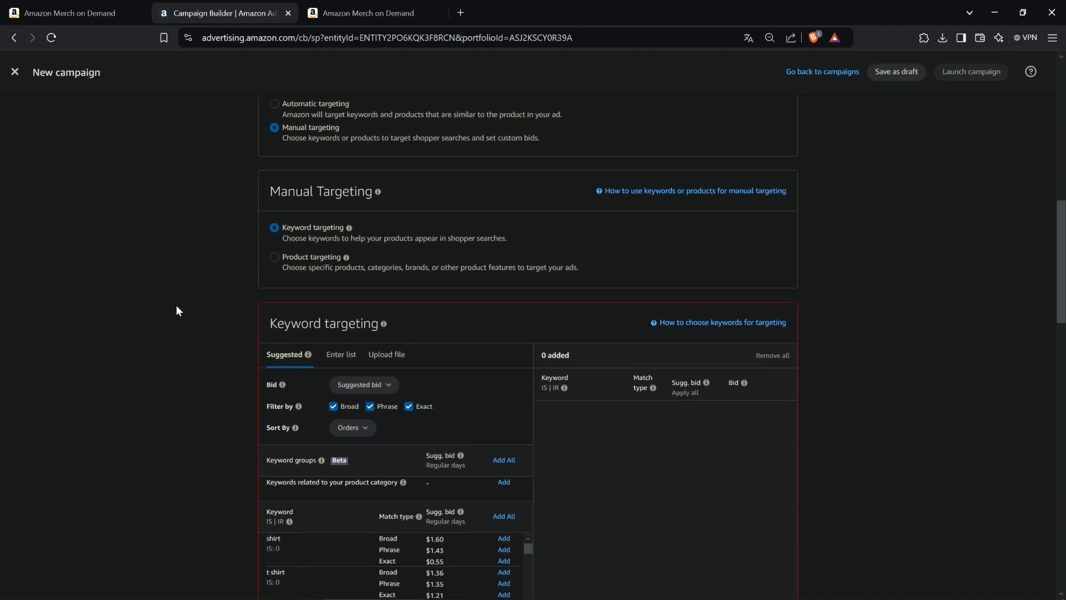
scroll(184, 296, "down", 1)
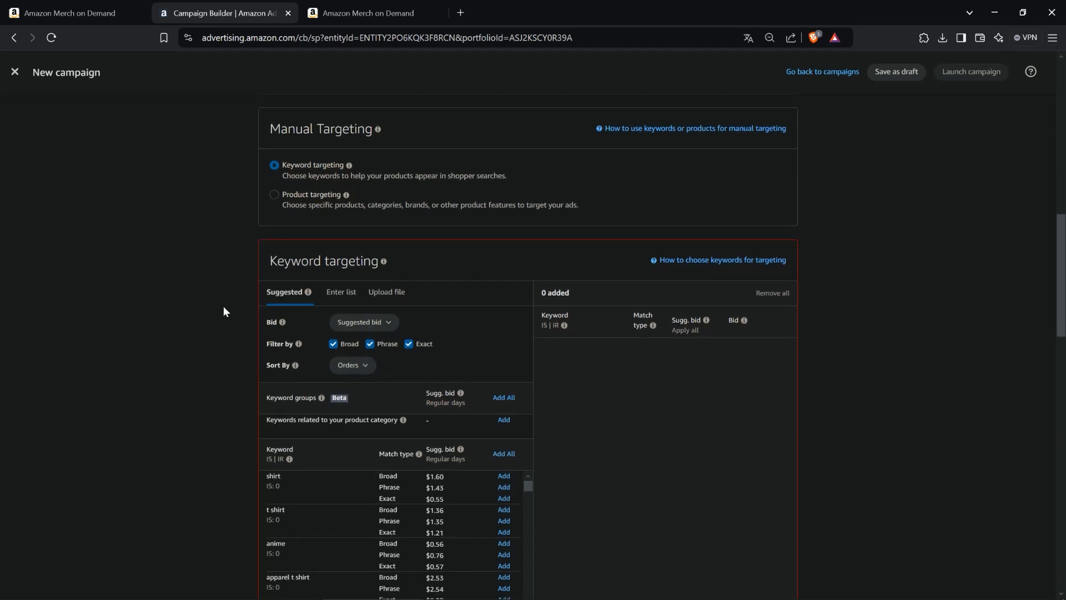
left_click(341, 292)
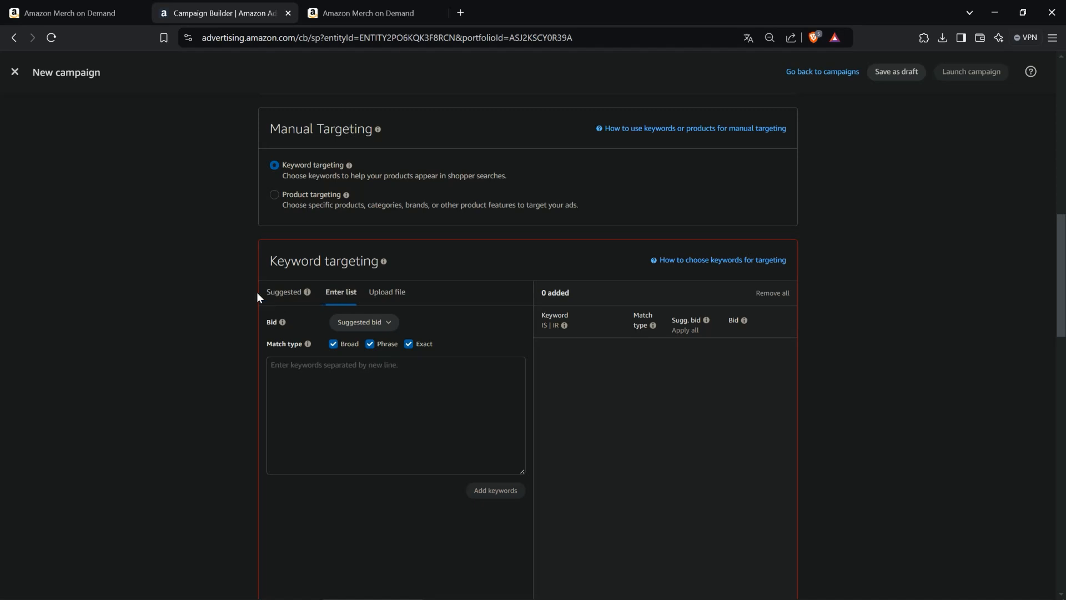
scroll(259, 340, "down", 1)
scroll(259, 341, "up", 1)
left_click(388, 410)
type("test")
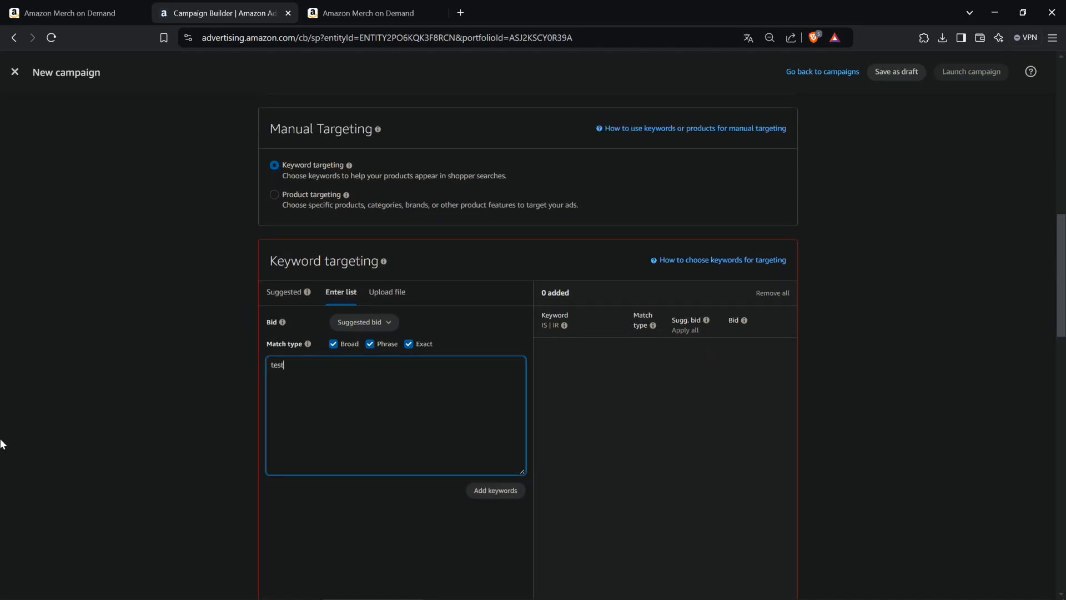
left_click(162, 416)
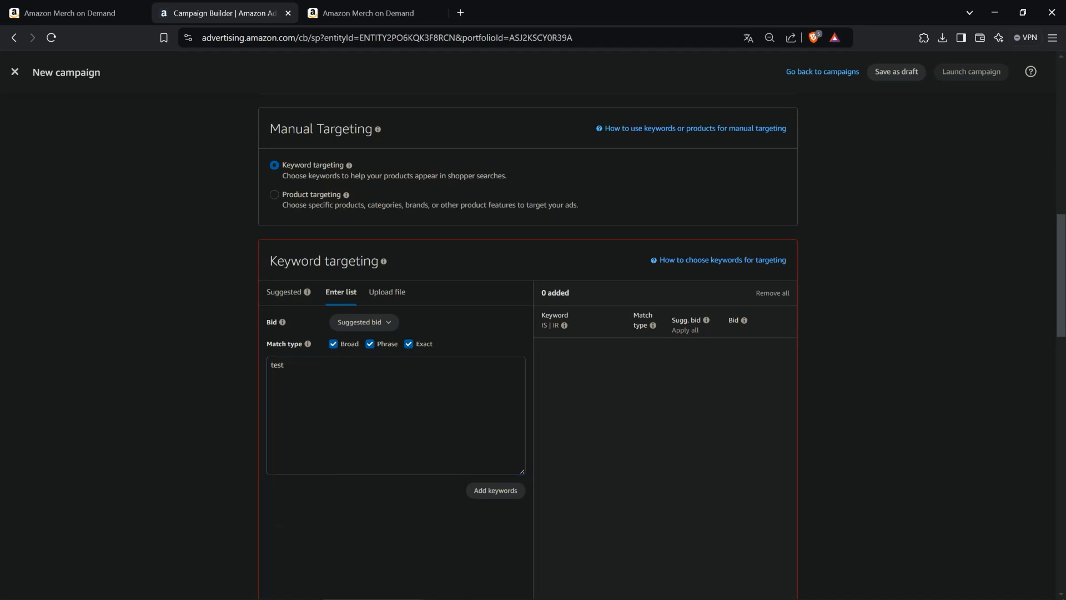
left_click(506, 491)
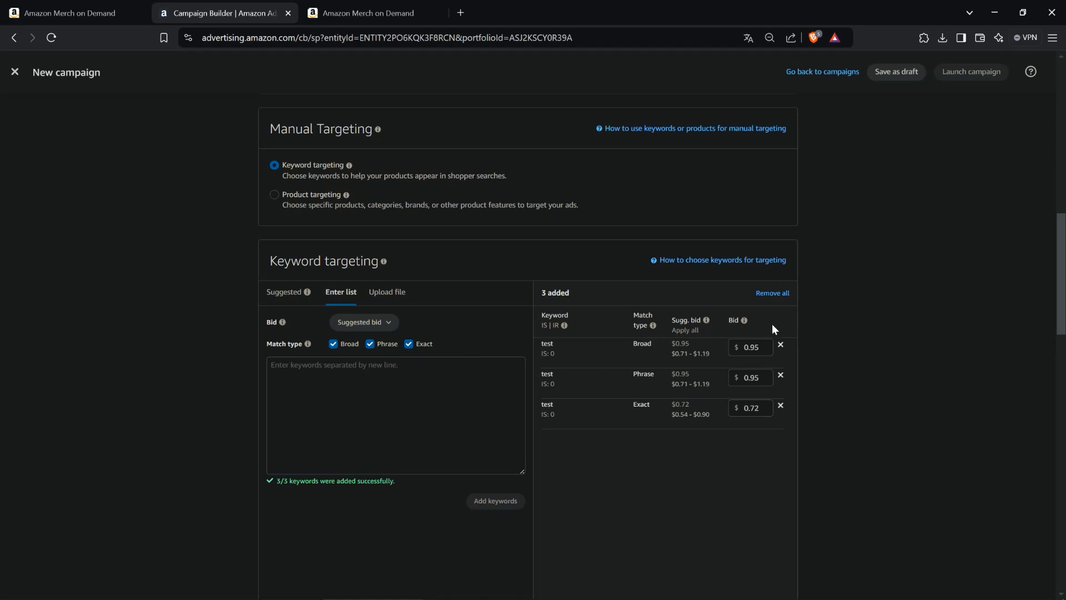
- Set the broad-match test keyword's bid to $0.50
left_click(750, 347)
left_click_drag(760, 346, 750, 347)
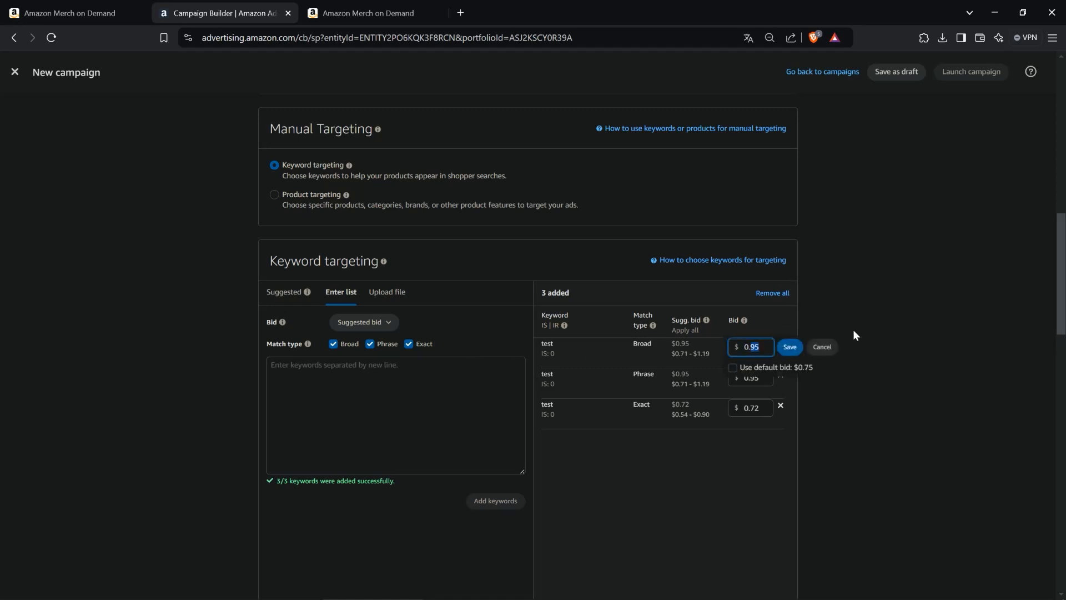
type("45")
key("BackSpace")
key("BackSpace")
type("5")
left_click(782, 346)
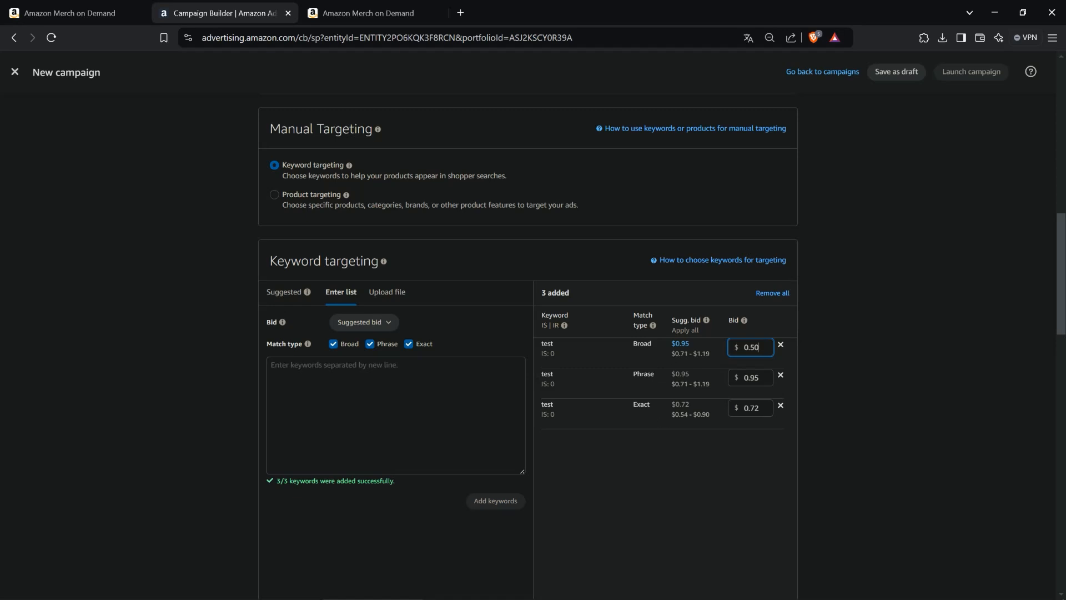
- Set the exact-match test keyword's bid to $0.50
left_click(763, 408)
left_click_drag(764, 408, 751, 408)
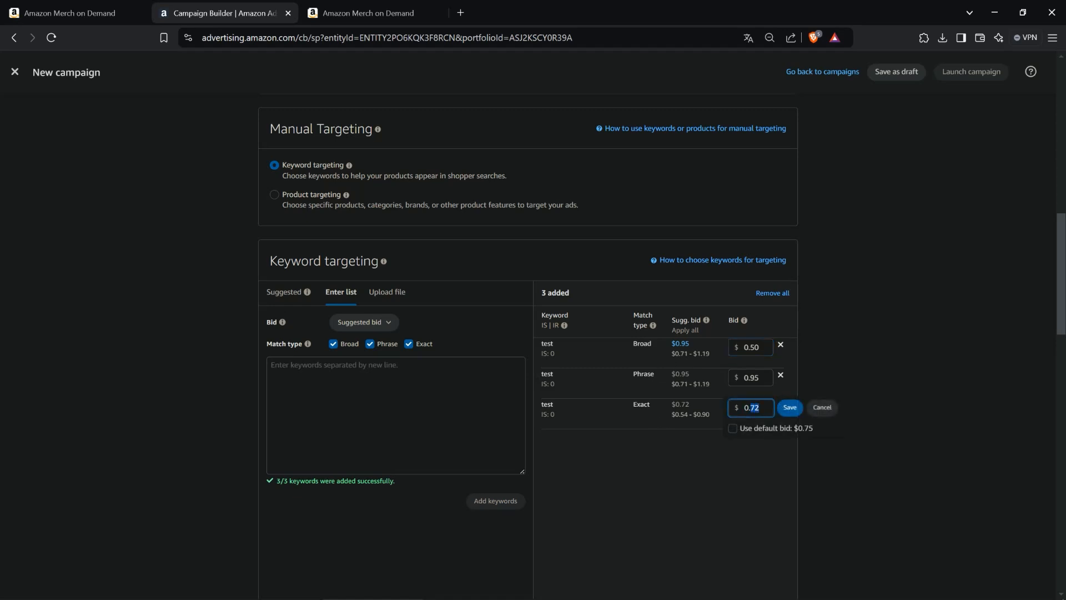
type("50")
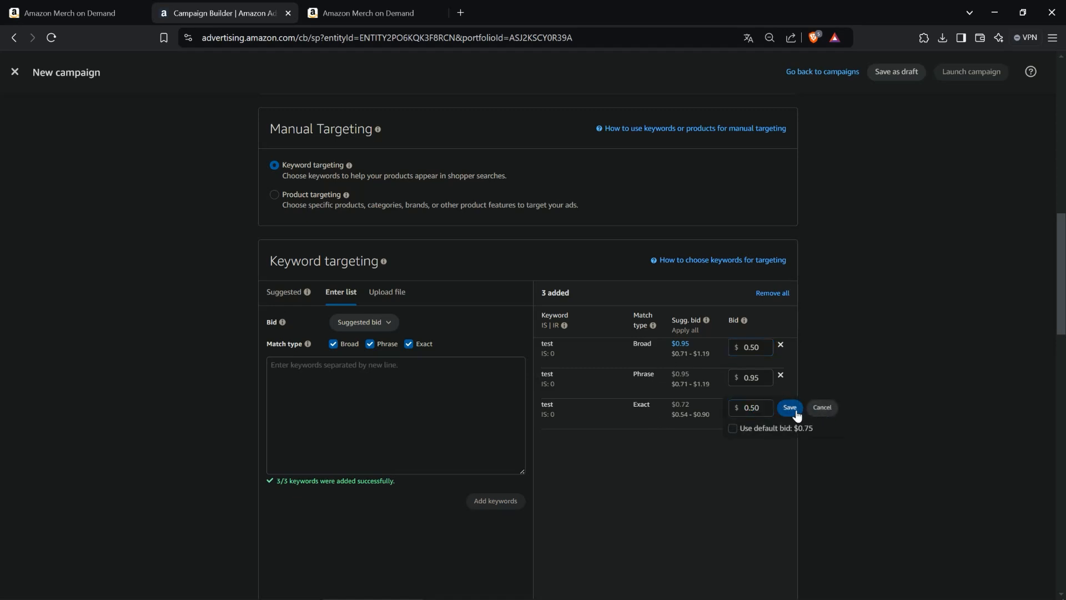
left_click(788, 407)
- Set the phrase-match test keyword's bid to $0.45
left_click(748, 377)
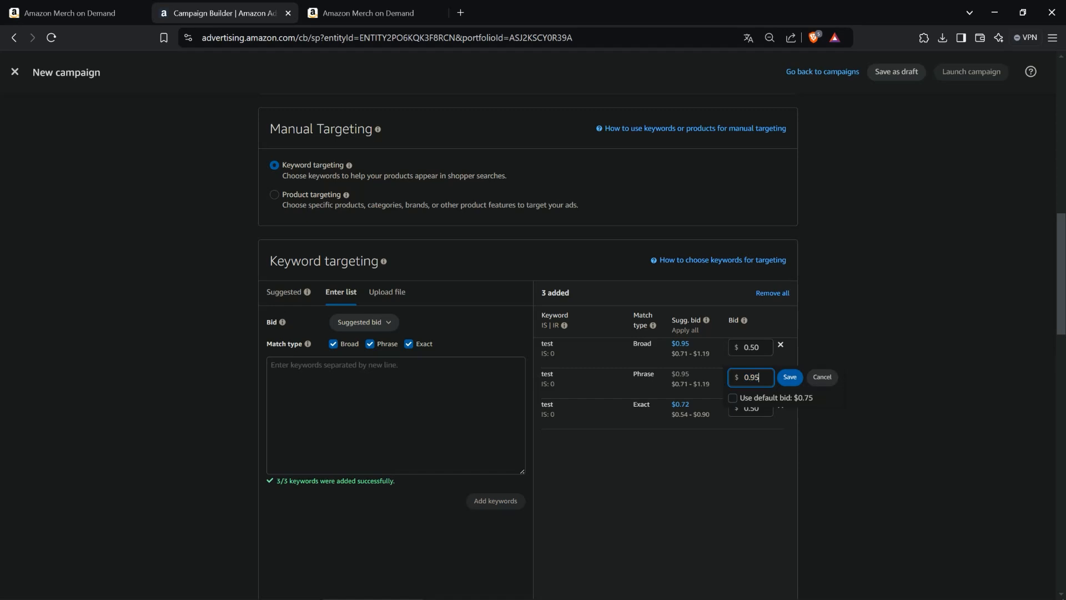
left_click_drag(759, 377, 750, 377)
type("45")
left_click(800, 375)
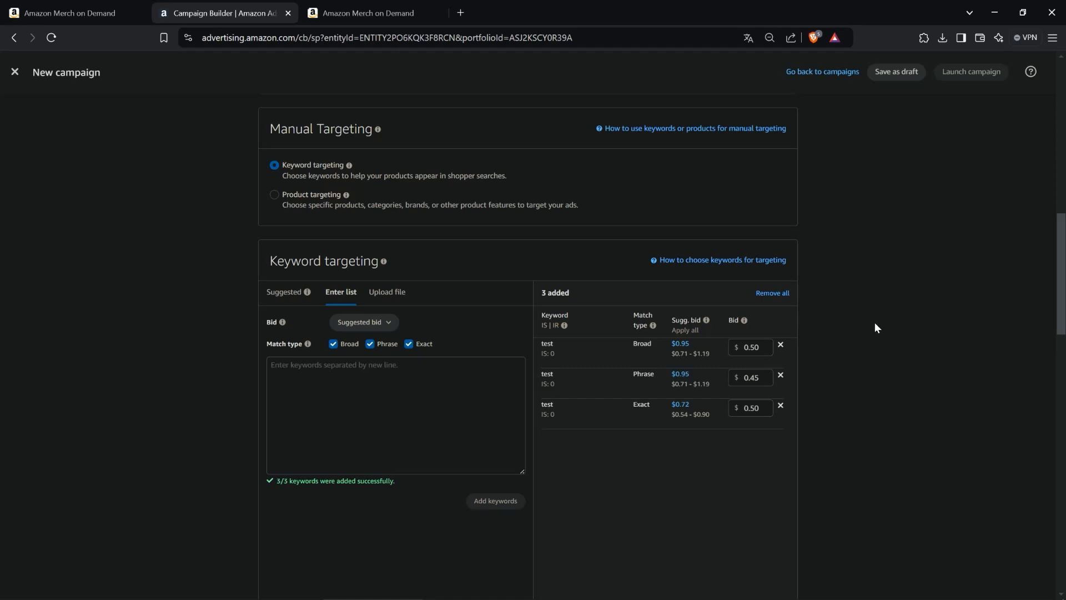
- Save the manual campaign as a draft
scroll(875, 323, "down", 9)
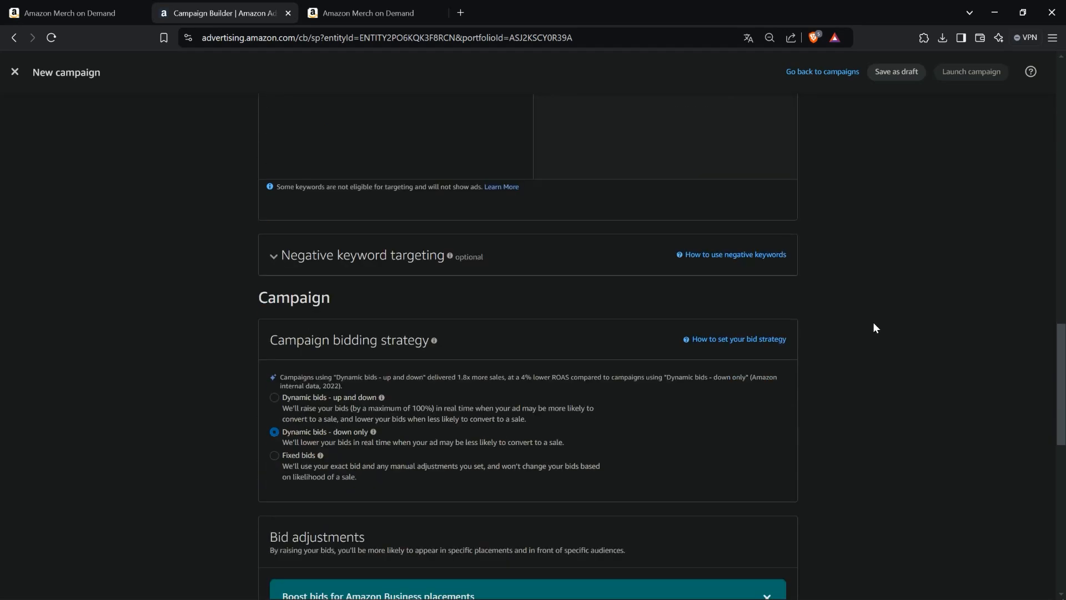
scroll(874, 326, "down", 1)
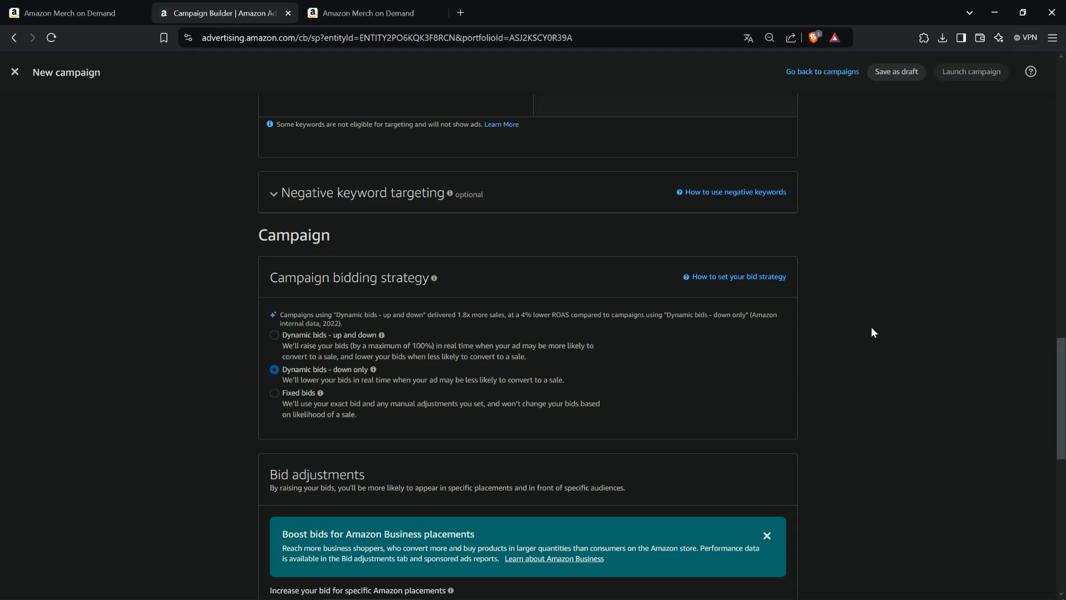
scroll(872, 328, "down", 5)
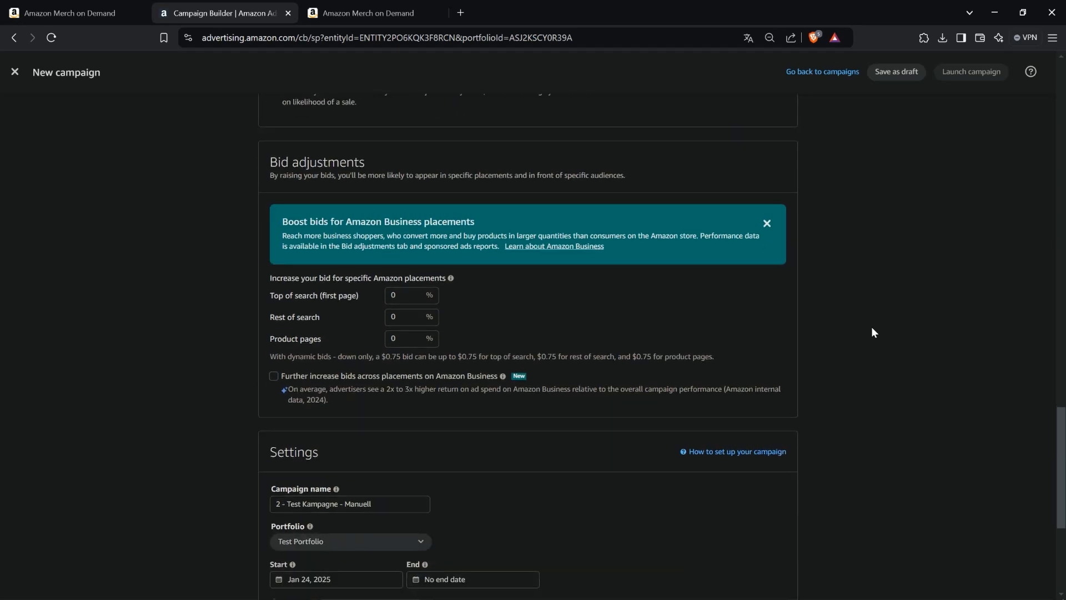
scroll(871, 331, "down", 4)
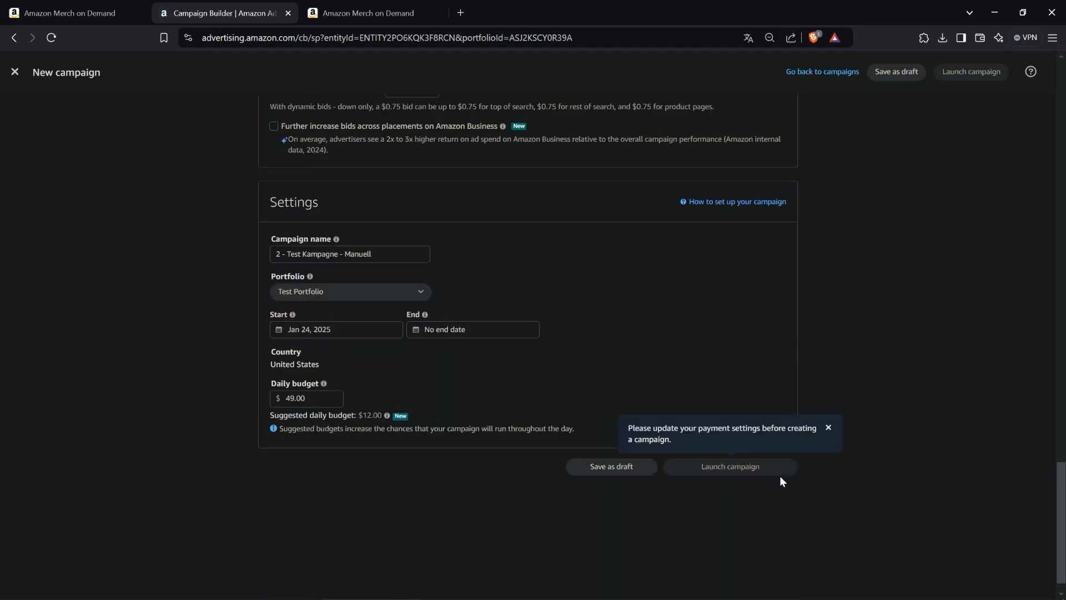
double_click(619, 469)
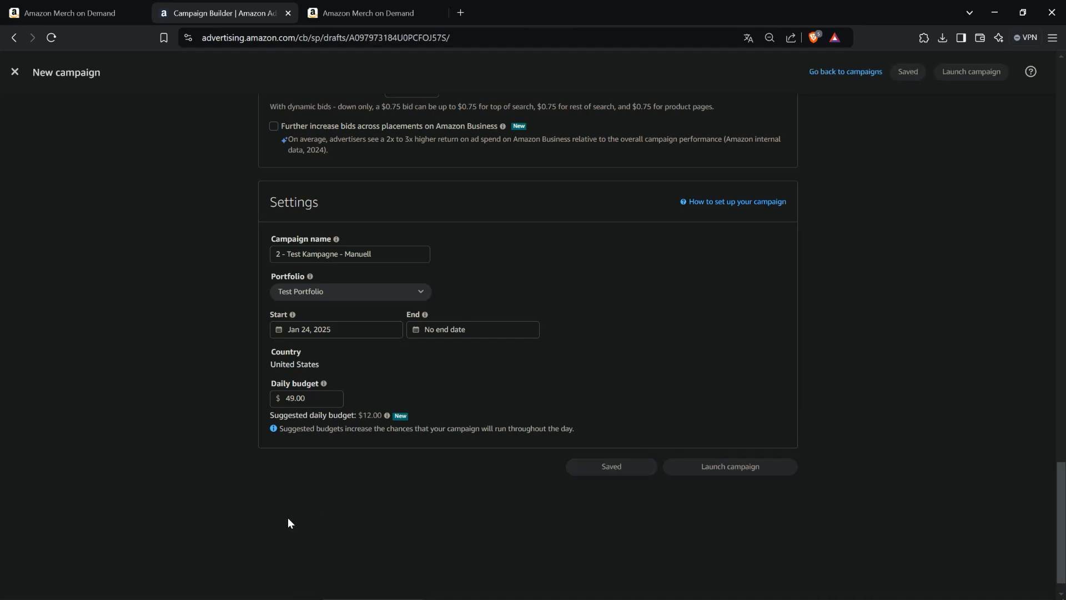
- Leave the campaign builder and open the Portfolios list in Campaign manager
scroll(288, 518, "up", 12)
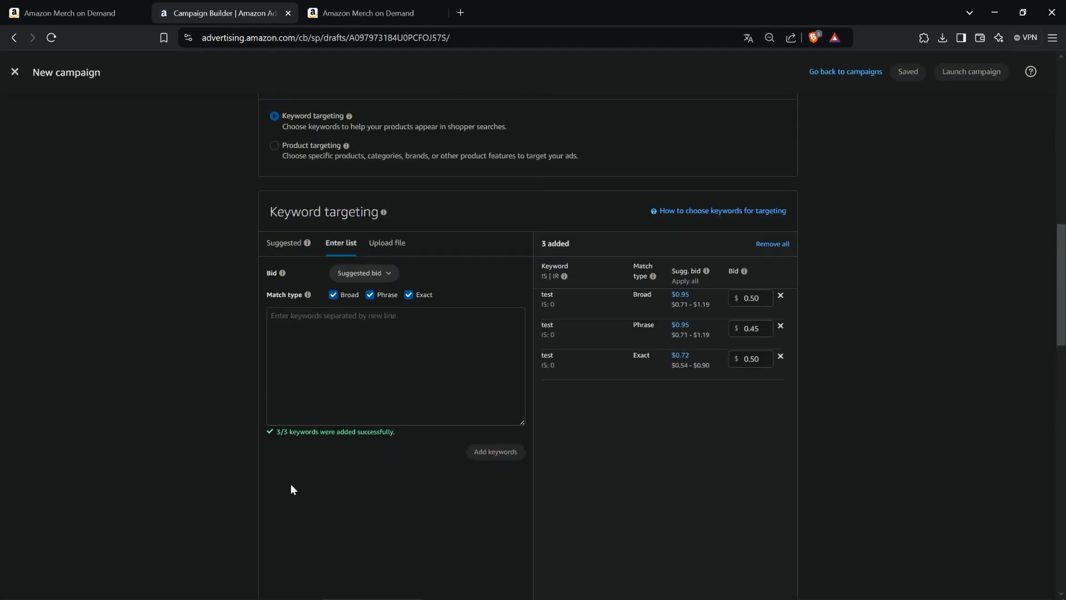
scroll(291, 488, "up", 8)
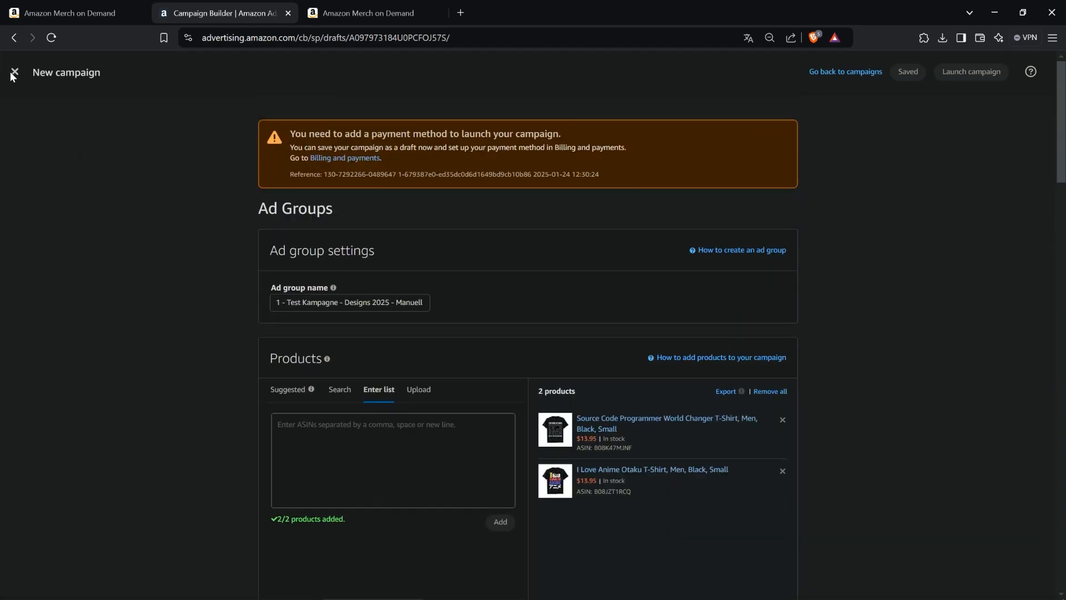
left_click(13, 73)
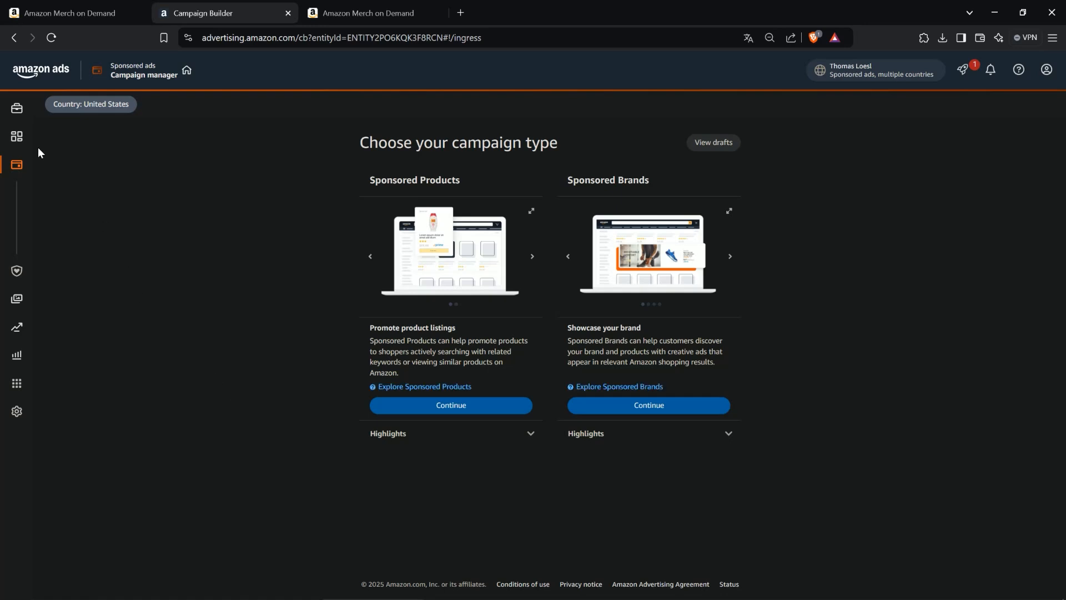
mouse_move(22, 139)
left_click(68, 196)
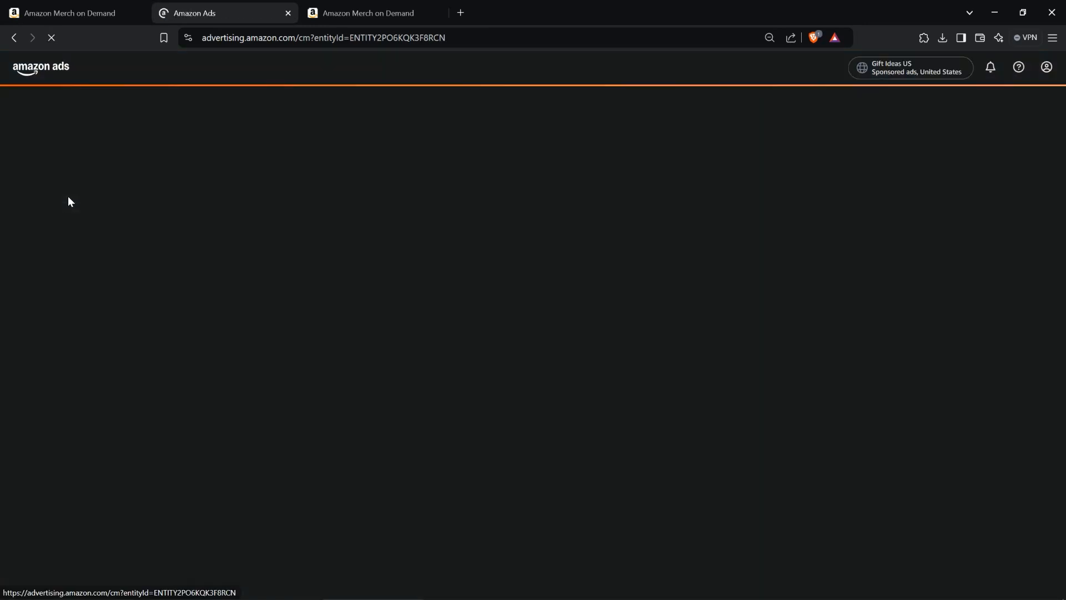
left_click(77, 144)
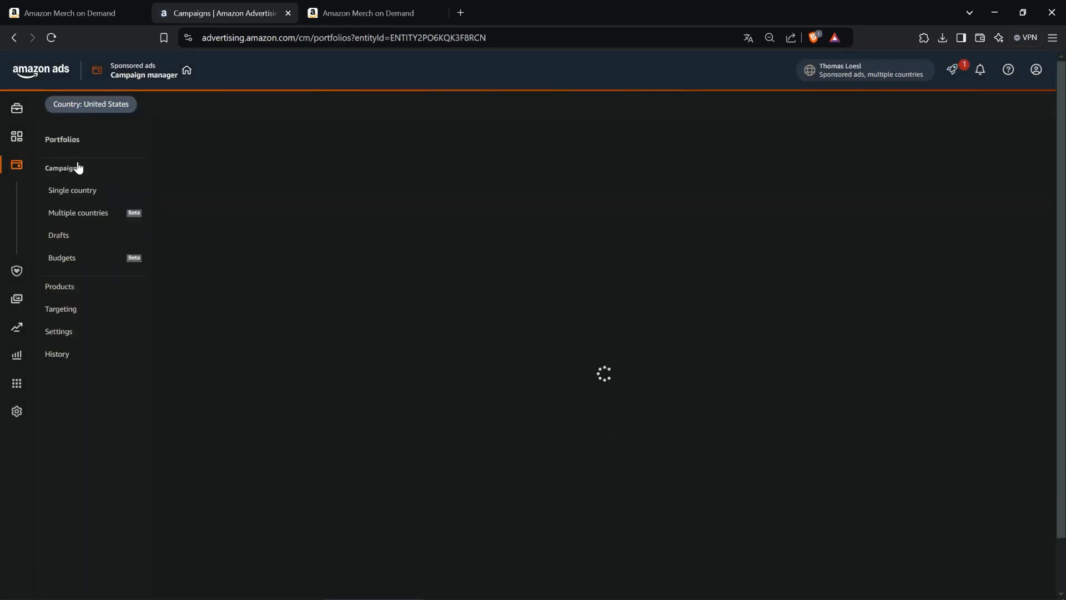
- Open Test Portfolio to check its campaigns and return to the Portfolios list
scroll(211, 316, "down", 5)
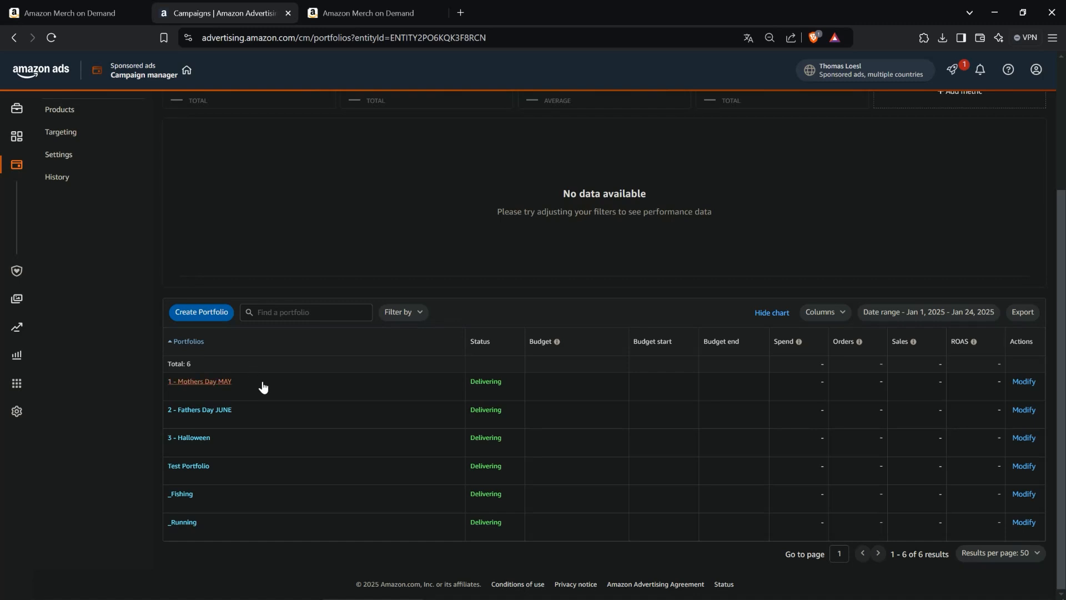
left_click(204, 465)
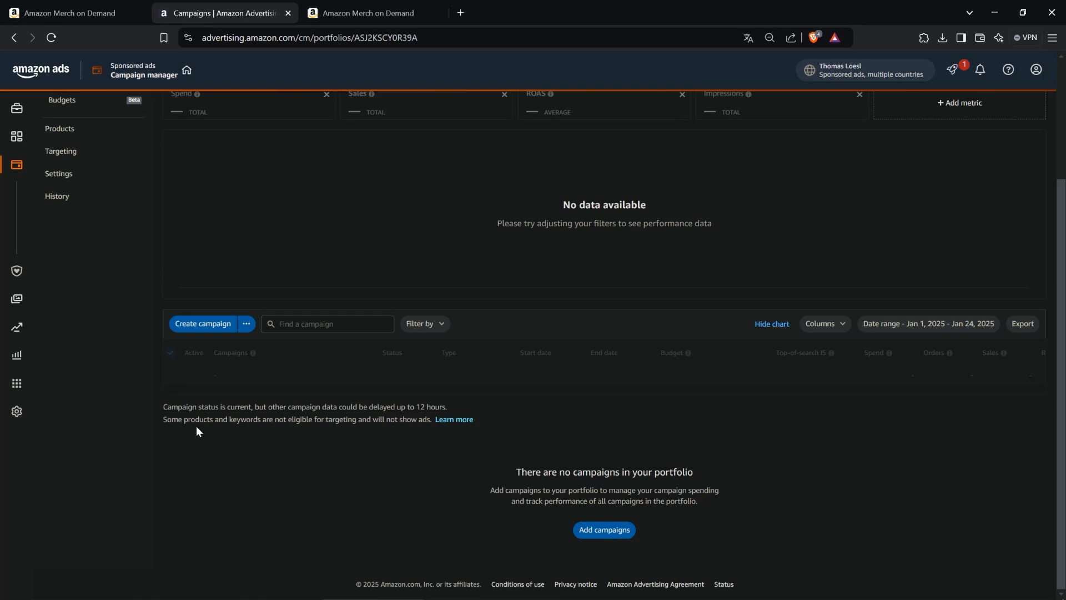
scroll(35, 167, "up", 3)
left_click(65, 111)
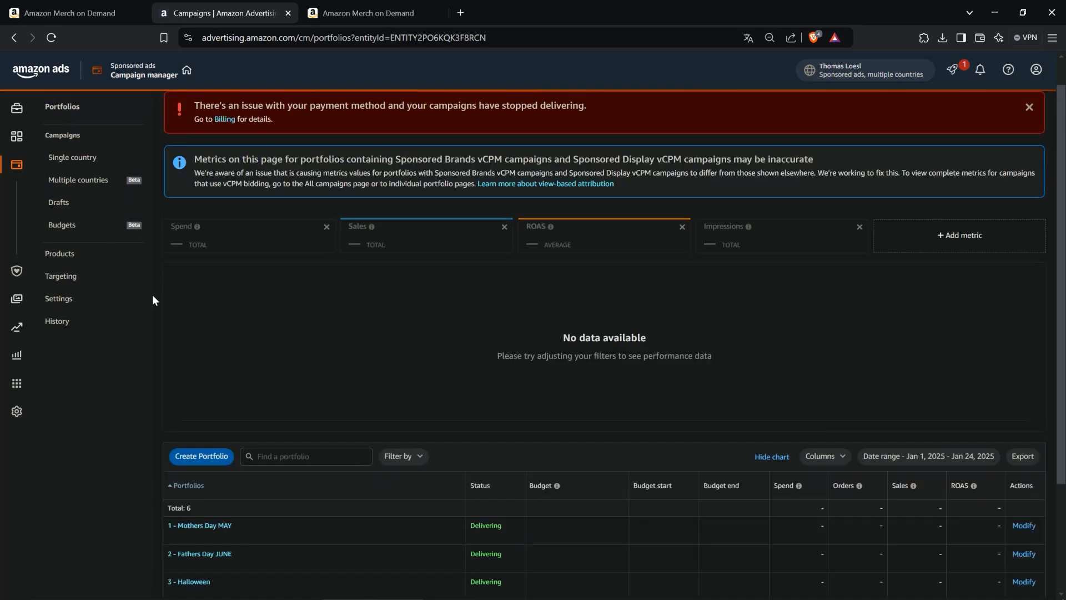
- Browse the single-country campaigns list, then go back to the Portfolios list
scroll(152, 295, "down", 5)
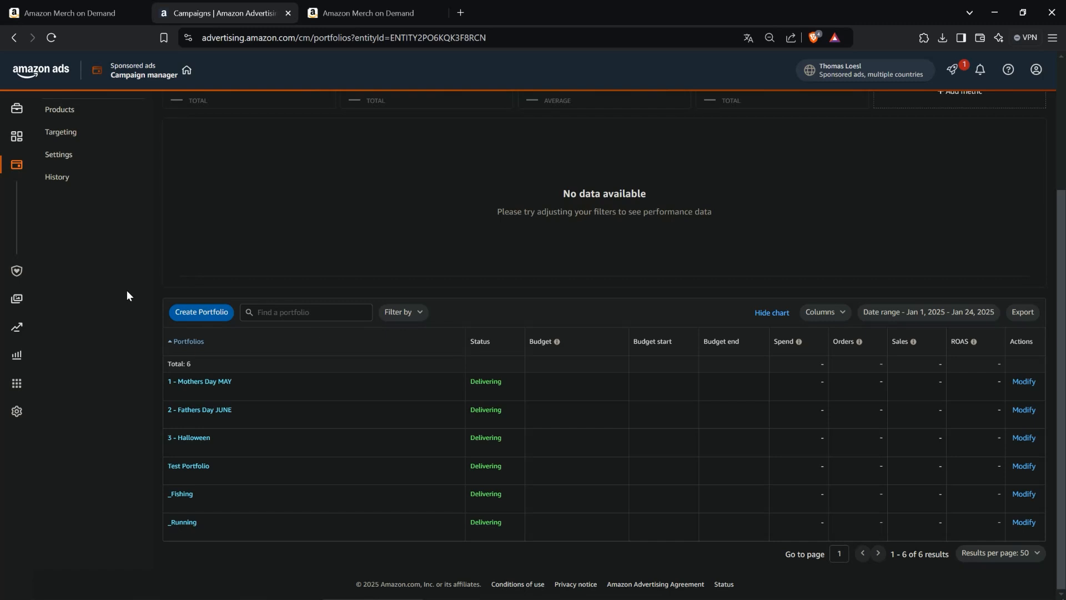
scroll(126, 289, "up", 5)
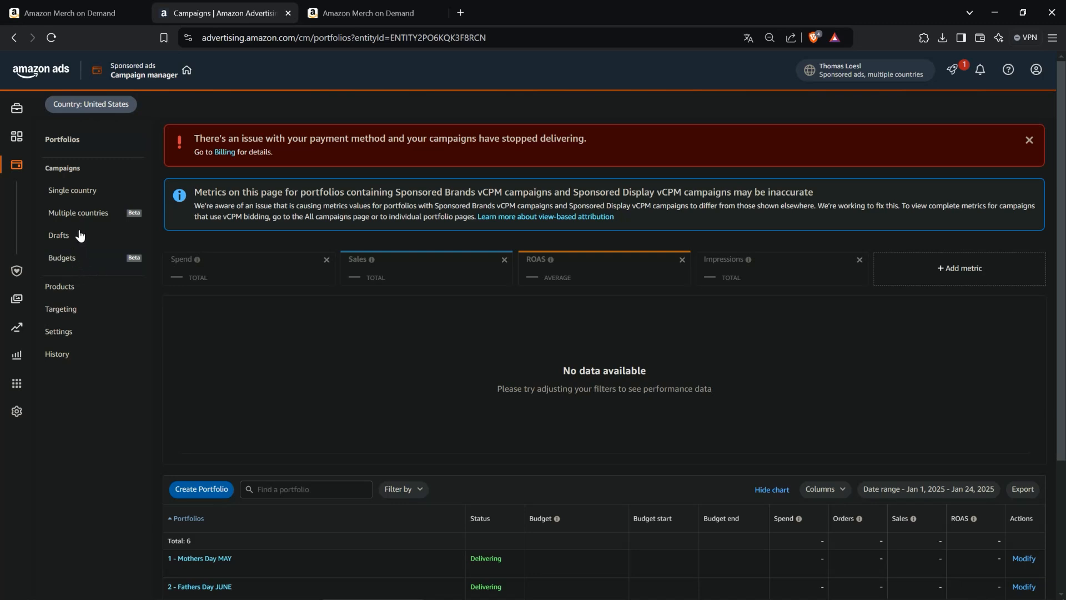
left_click(73, 193)
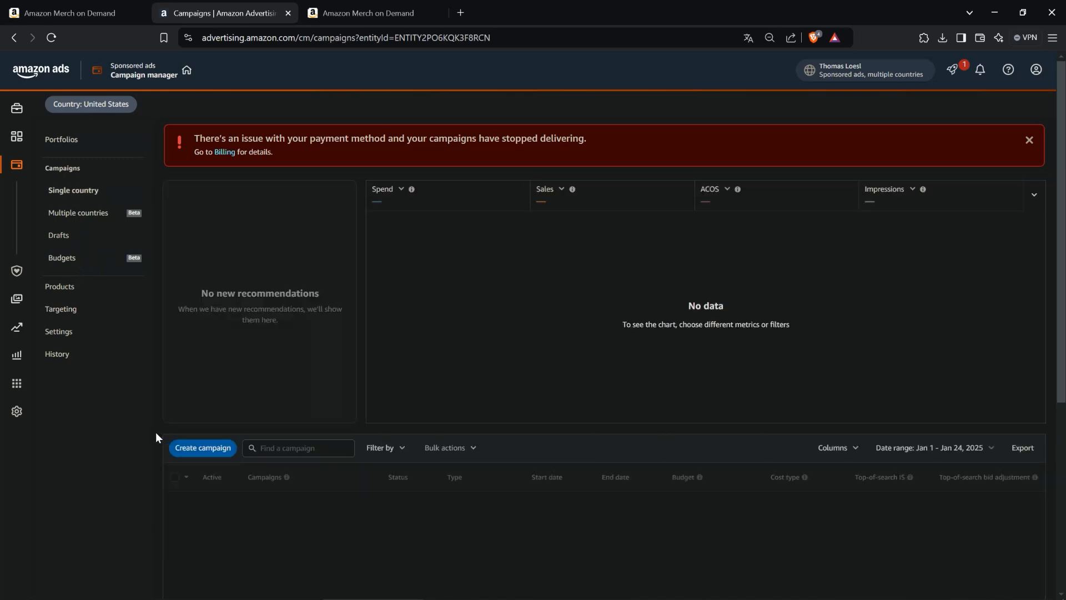
scroll(157, 388, "down", 5)
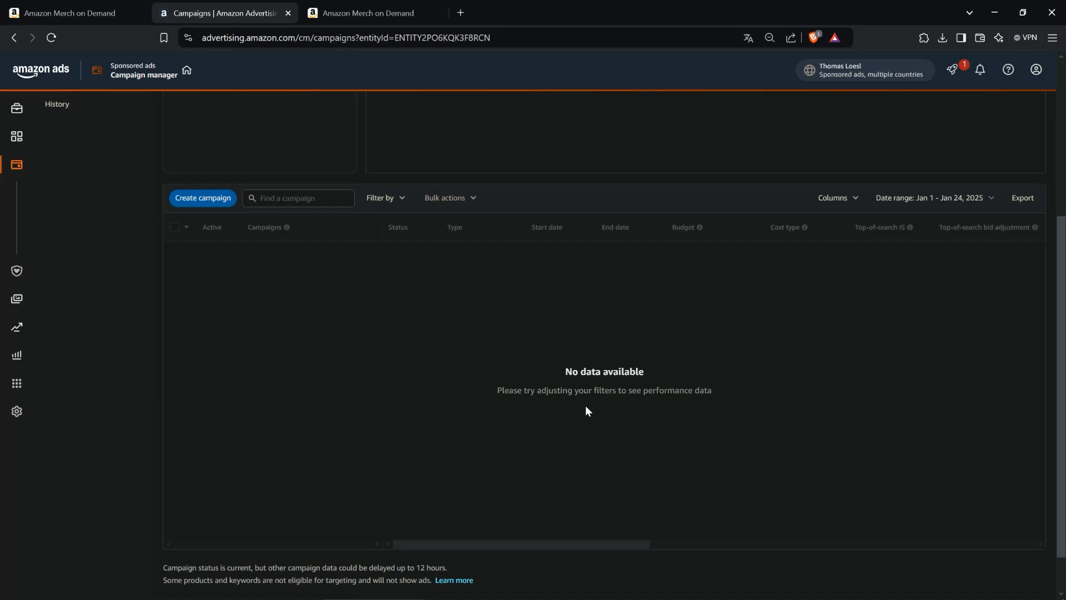
scroll(555, 401, "up", 2)
scroll(411, 384, "down", 2)
scroll(747, 285, "up", 2)
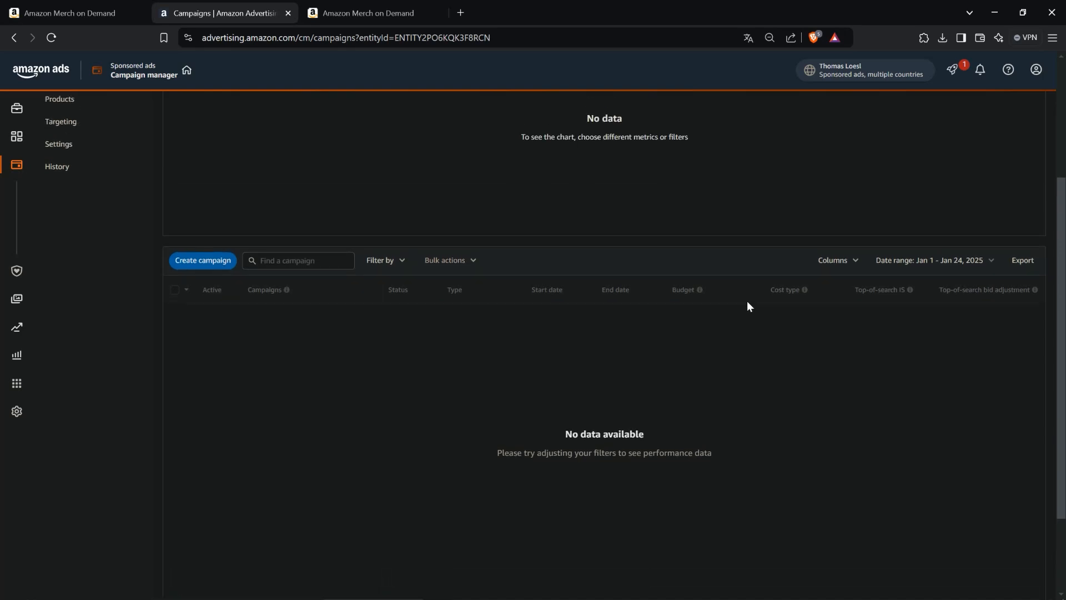
scroll(744, 304, "up", 6)
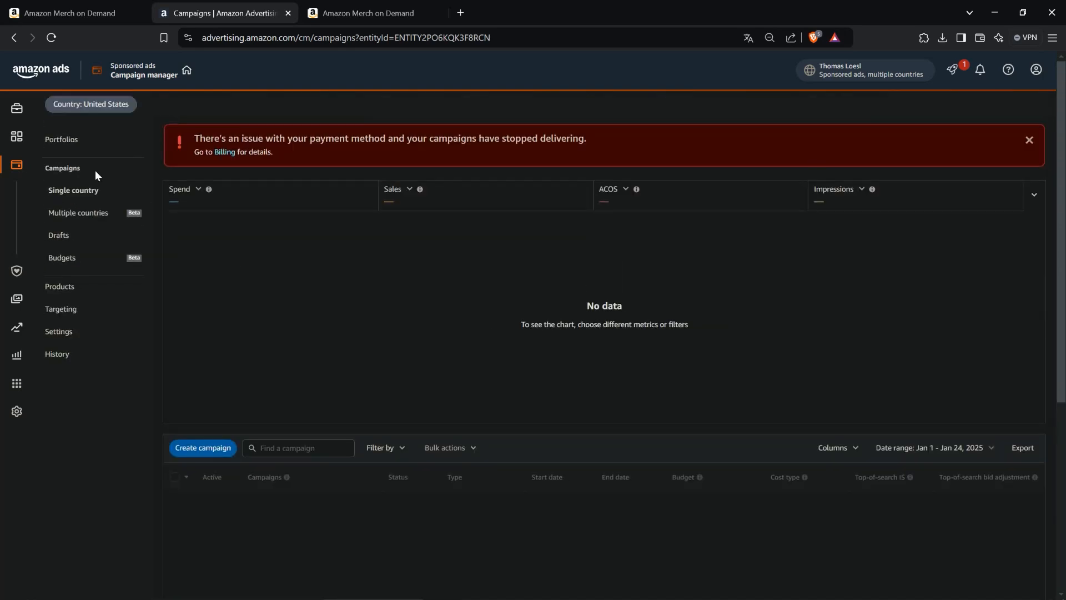
left_click(62, 140)
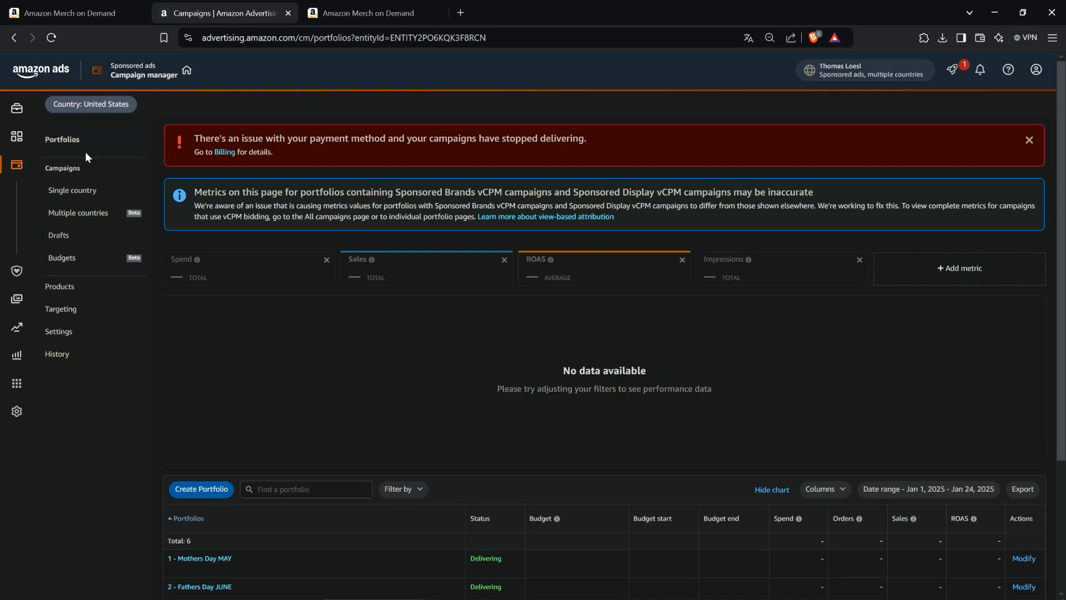
scroll(175, 165, "down", 3)
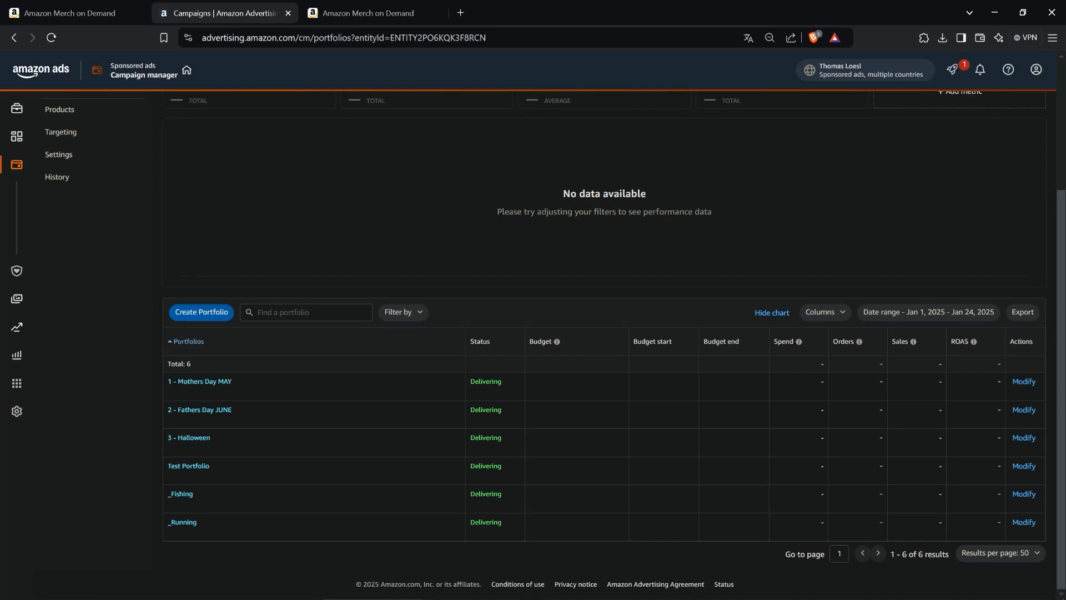
- Switch to Notepad++ to show the Portfolio - Campaign - Ad Group - Product hierarchy note, then move it aside
key("alt+Tab")
left_click_drag(652, 240, 522, 239)
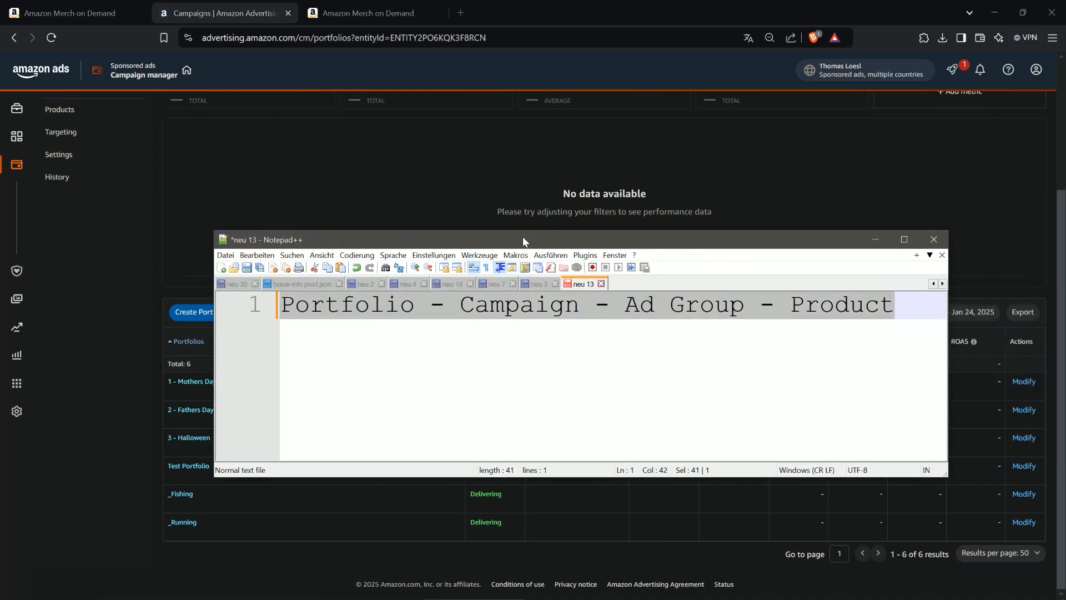
left_click_drag(528, 234, 1065, 235)
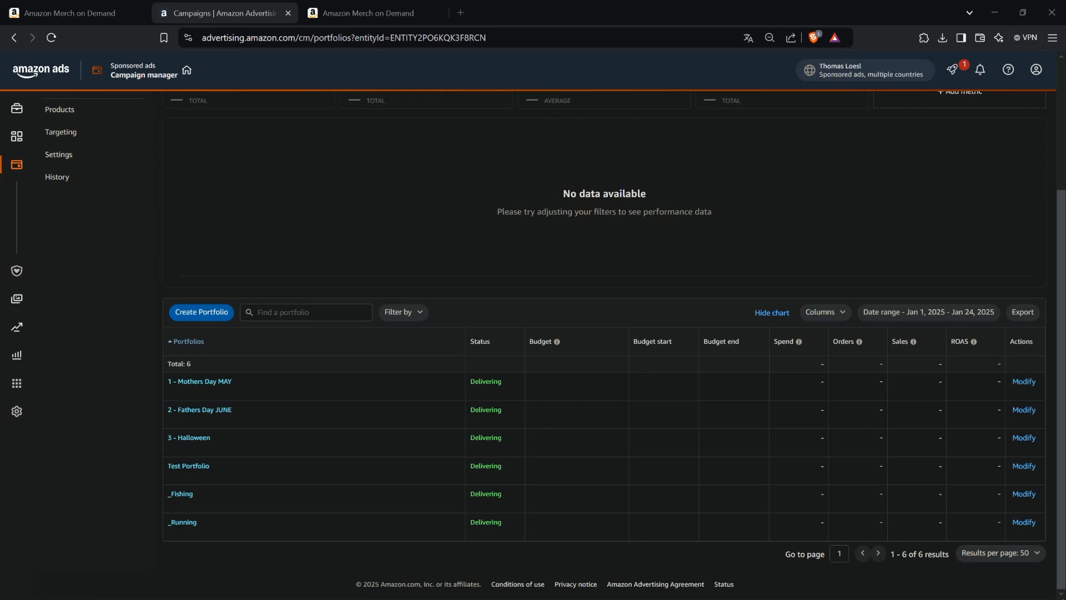